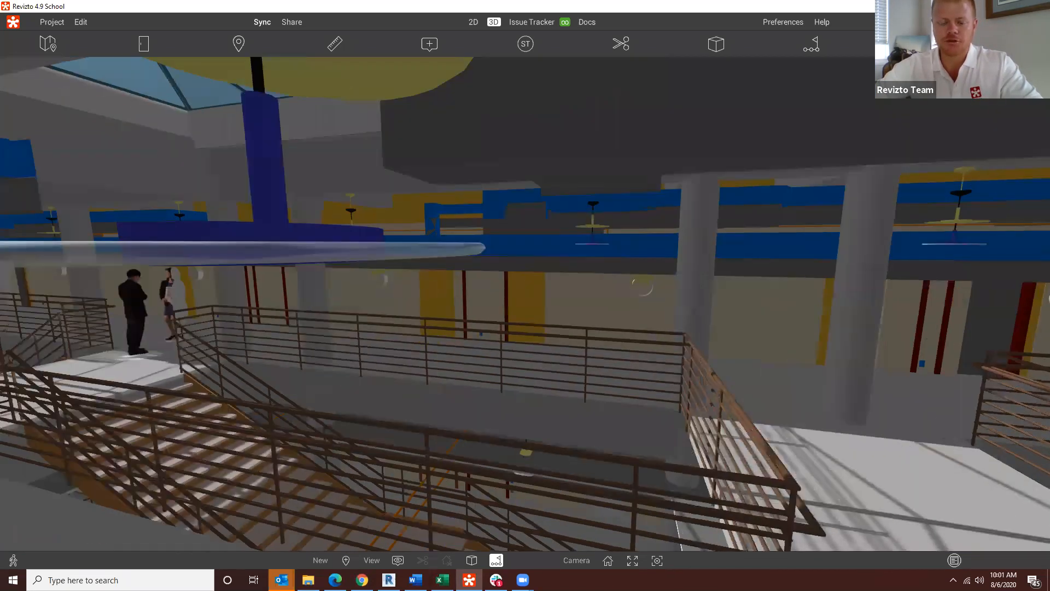
Step: Open the E202 - Level 02 Lighting Plan sheet from the MEP folder of the 2D drawings
{"action": "right_click_drag", "start_coordinate": [766, 339], "coordinate": [593, 408]}
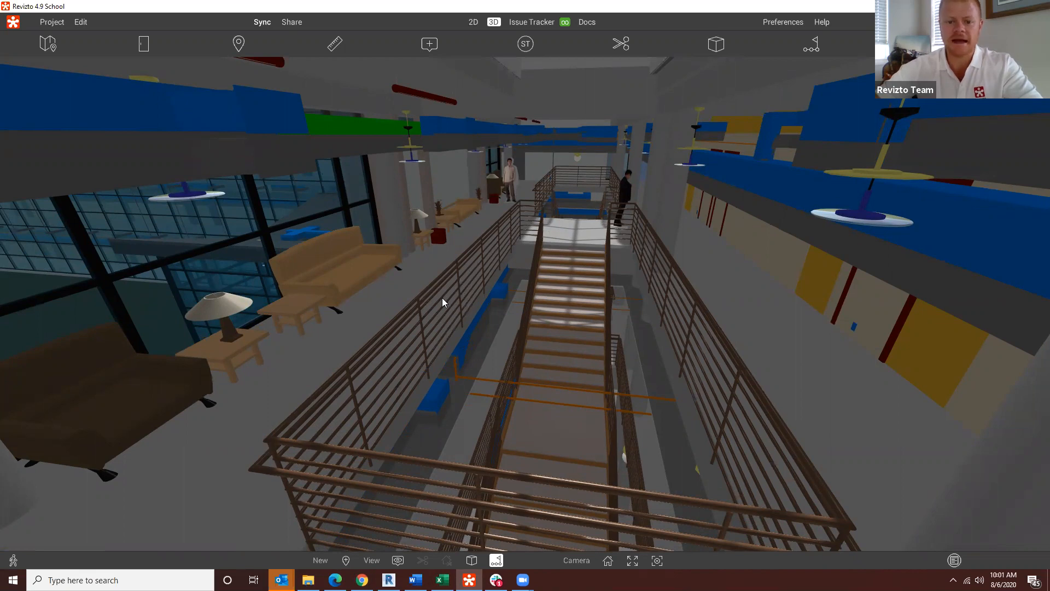
{"action": "right_click_drag", "start_coordinate": [563, 334], "coordinate": [454, 287]}
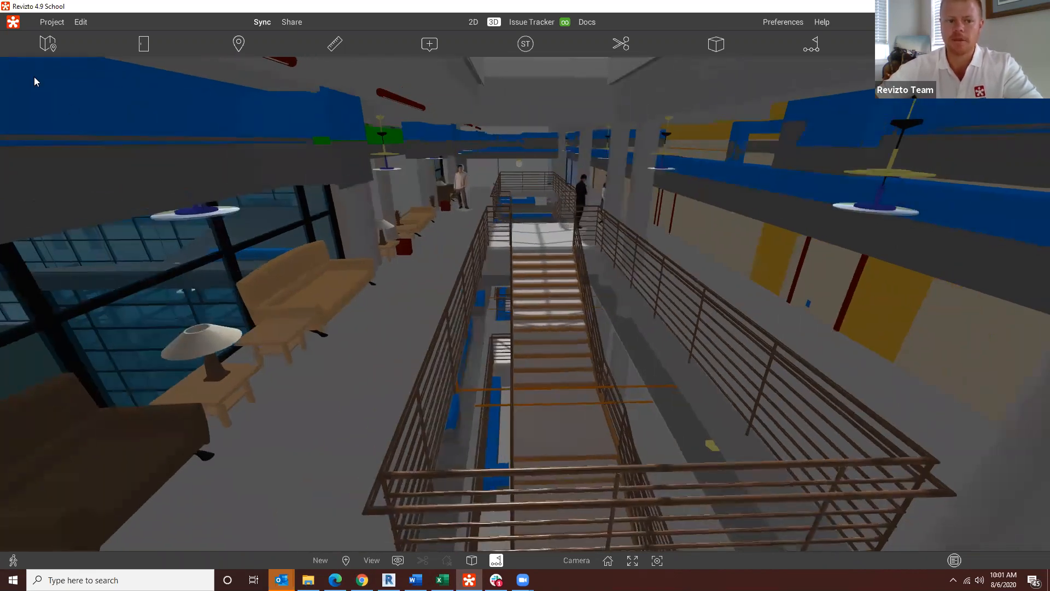
{"action": "left_click", "coordinate": [473, 21]}
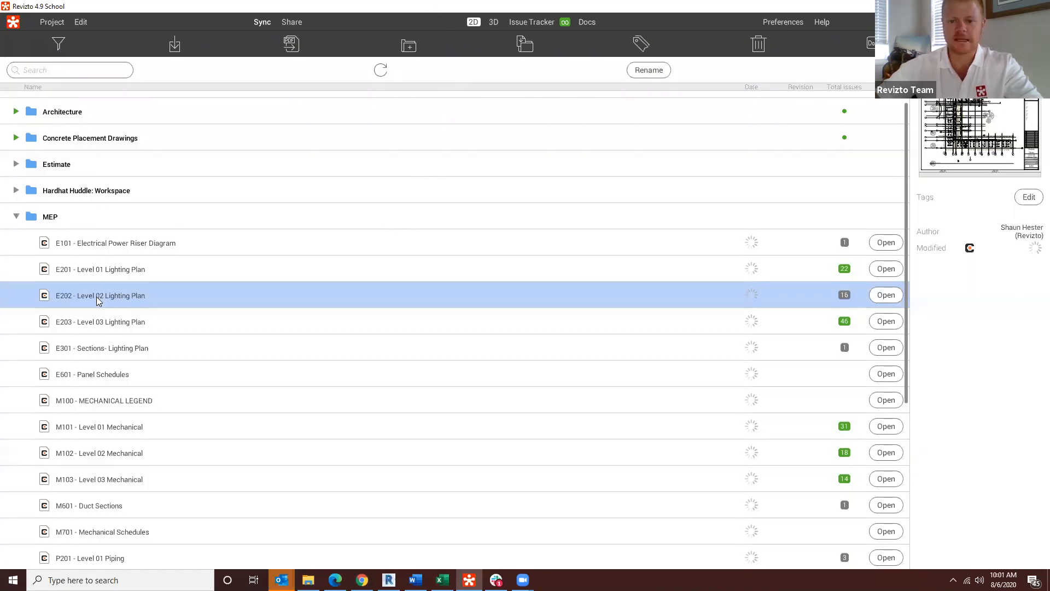
{"action": "double_click", "coordinate": [96, 297]}
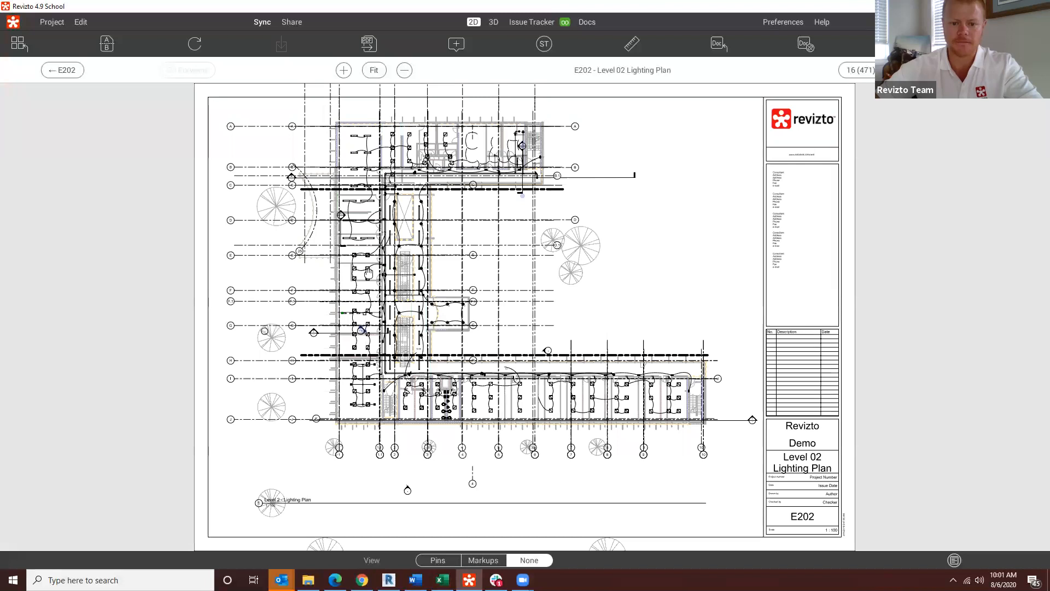
Step: Teleport from the lighting plan into the 3D model, landing in the room between gridlines A and B
{"action": "scroll", "coordinate": [368, 273], "scroll_direction": "up", "scroll_amount": 5}
{"action": "left_click", "coordinate": [893, 44]}
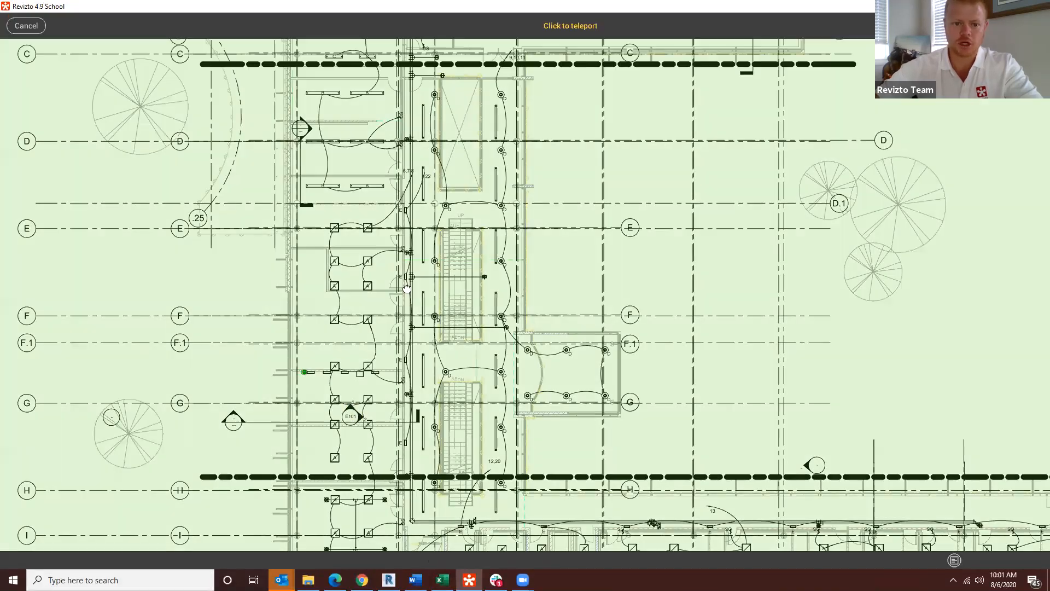
{"action": "left_click_drag", "start_coordinate": [407, 288], "coordinate": [456, 422]}
{"action": "scroll", "coordinate": [393, 284], "scroll_direction": "up", "scroll_amount": 1}
{"action": "left_click_drag", "start_coordinate": [401, 175], "coordinate": [415, 289]}
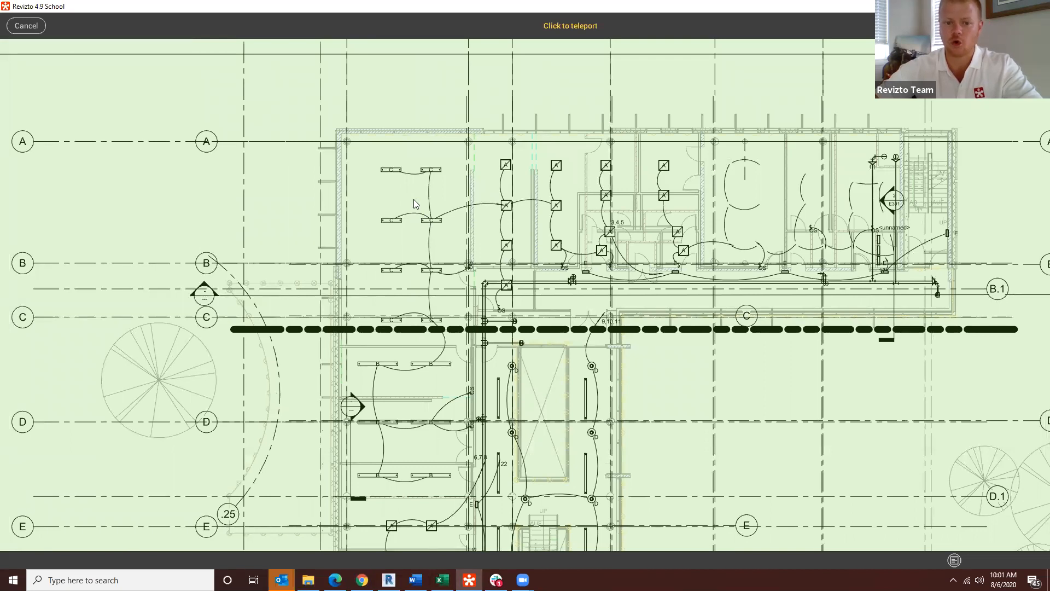
{"action": "left_click", "coordinate": [395, 192]}
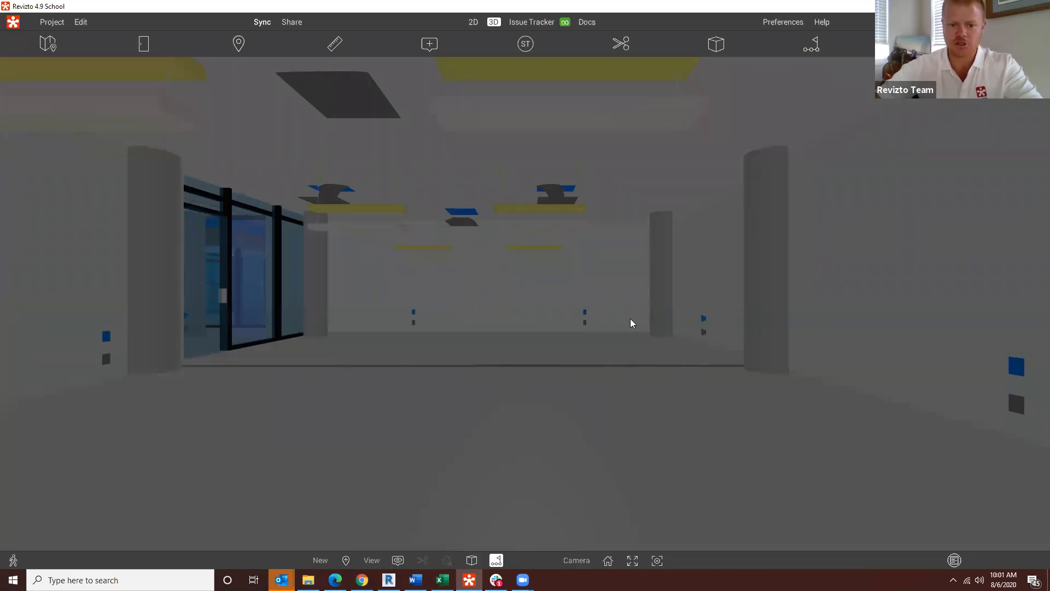
Step: Open the issue tracker beside the 3D model and show the custom filter categories for its issues
{"action": "mouse_move", "coordinate": [625, 340]}
{"action": "left_mouse_down"}
{"action": "mouse_move", "coordinate": [438, 336]}
{"action": "mouse_move", "coordinate": [625, 340]}
{"action": "left_mouse_up"}
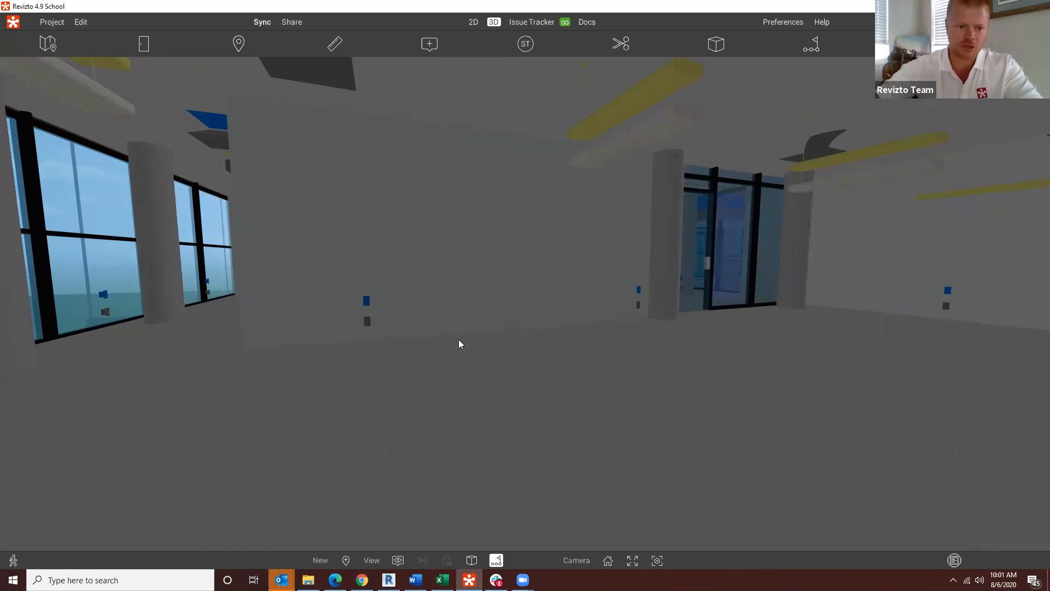
{"action": "middle_click_drag", "start_coordinate": [478, 308], "coordinate": [479, 332]}
{"action": "left_click_drag", "start_coordinate": [500, 348], "coordinate": [552, 292]}
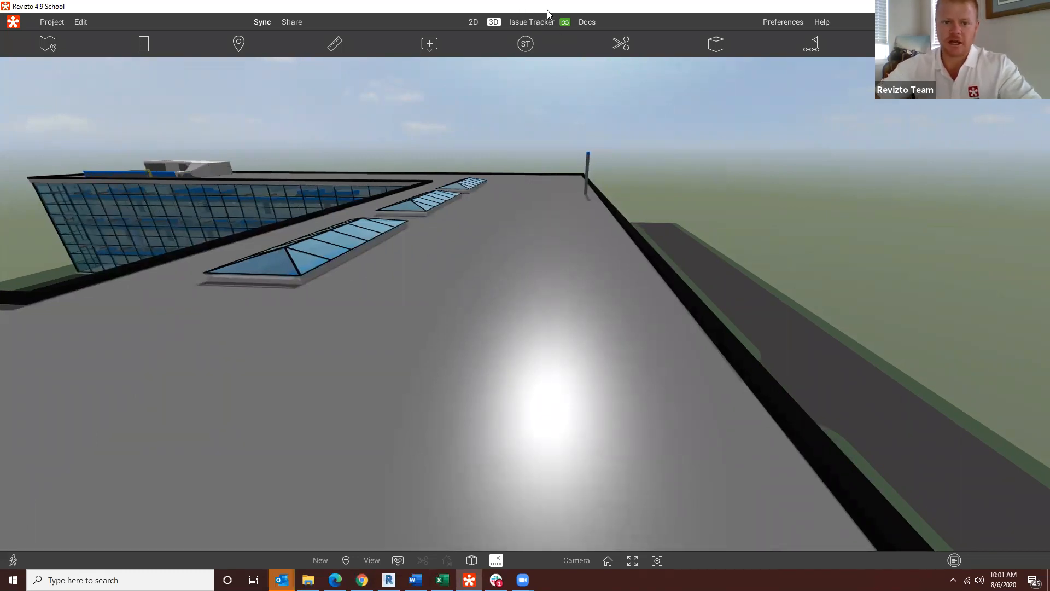
{"action": "left_click", "coordinate": [534, 22]}
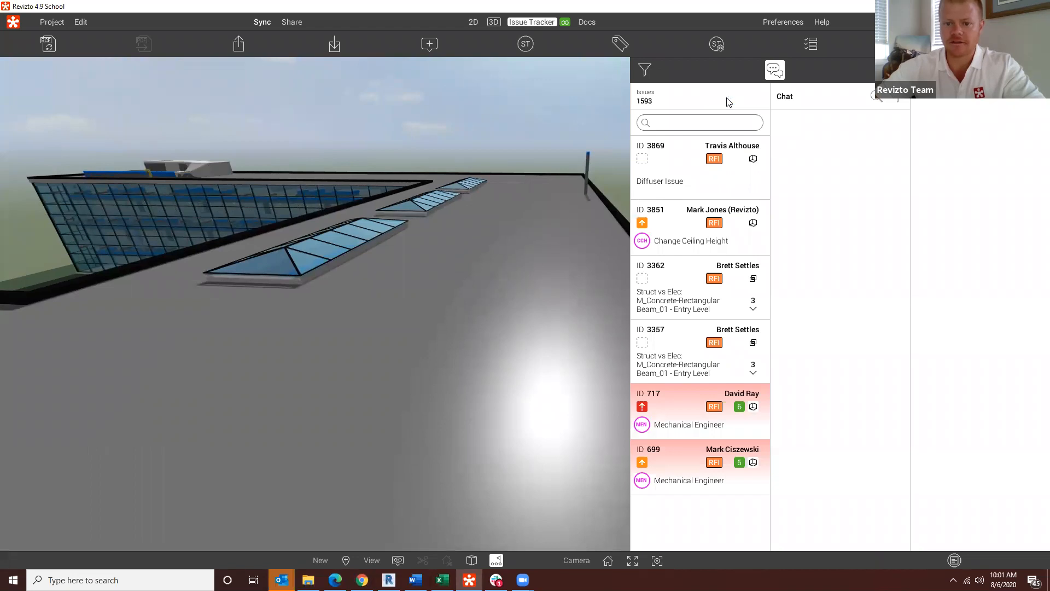
{"action": "left_click", "coordinate": [645, 70]}
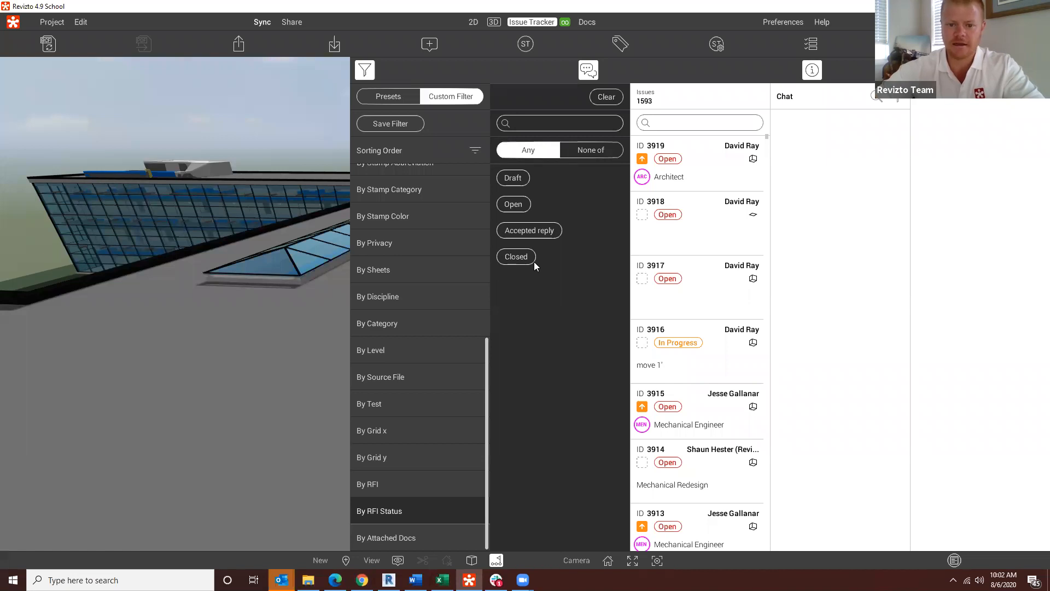
{"action": "scroll", "coordinate": [428, 337], "scroll_direction": "up", "scroll_amount": 5}
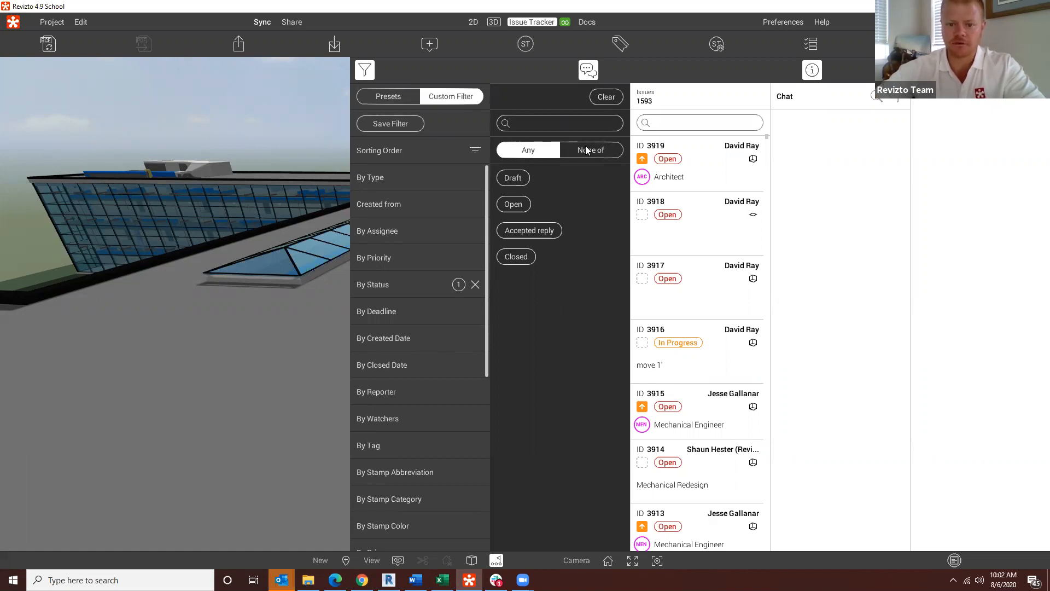
{"action": "scroll", "coordinate": [416, 267], "scroll_direction": "down", "scroll_amount": 5}
{"action": "scroll", "coordinate": [478, 212], "scroll_direction": "up", "scroll_amount": 5}
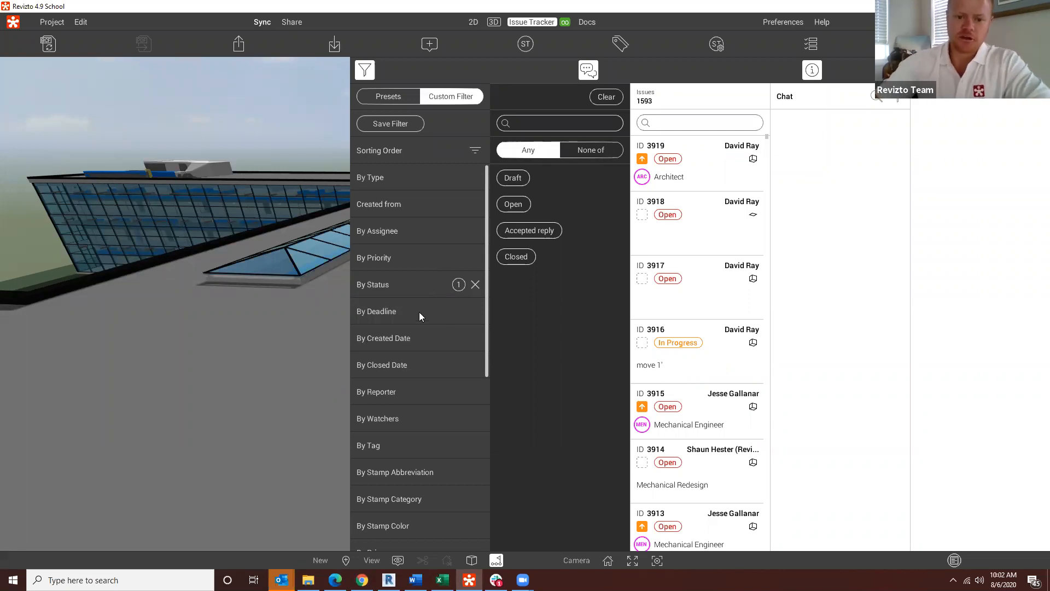
Step: Filter the issues by assignee, limiting them to the person named on issue 3919
{"action": "left_click_drag", "start_coordinate": [159, 304], "coordinate": [228, 277]}
{"action": "key", "text": "w"}
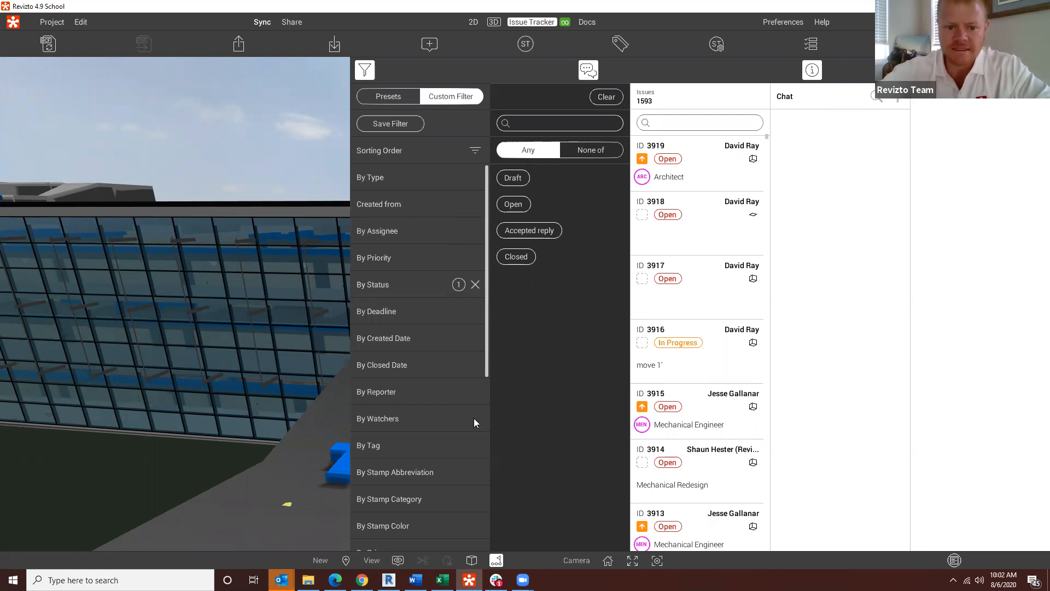
{"action": "left_click", "coordinate": [403, 232]}
{"action": "left_click", "coordinate": [536, 125]}
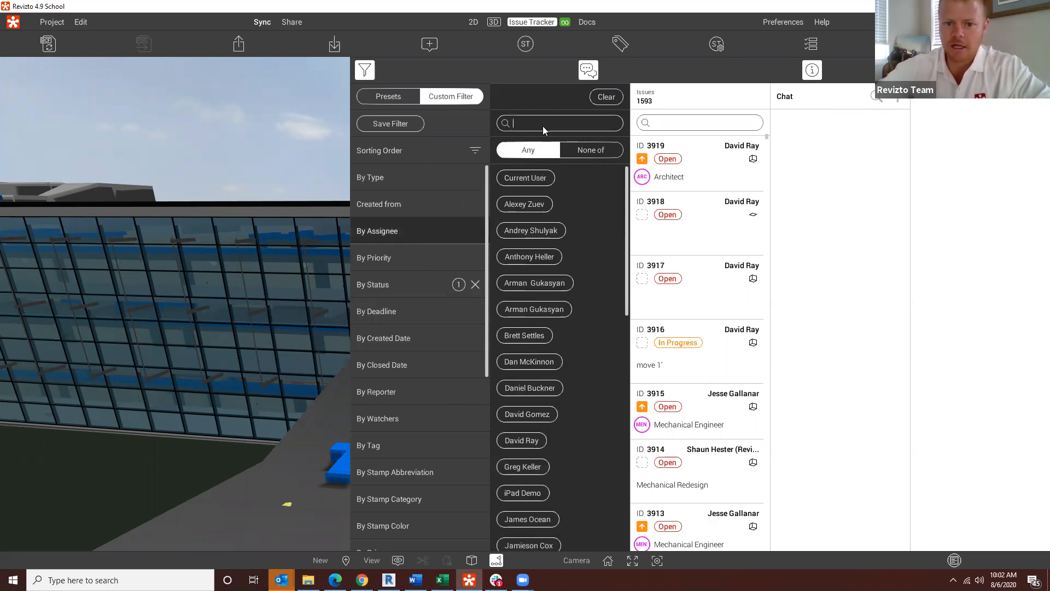
{"action": "type", "text": "da"}
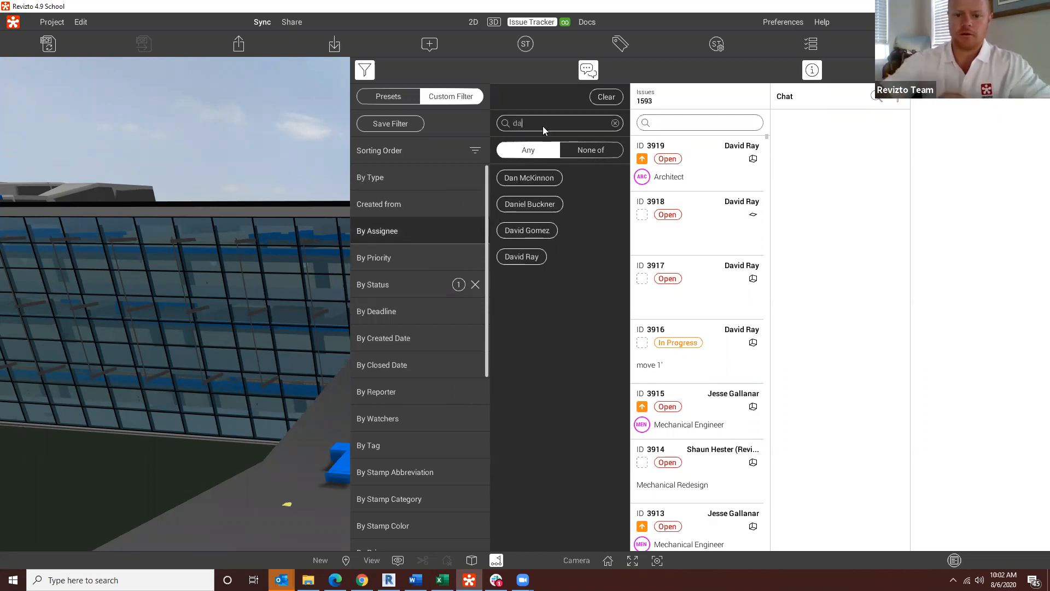
{"action": "left_click", "coordinate": [515, 258]}
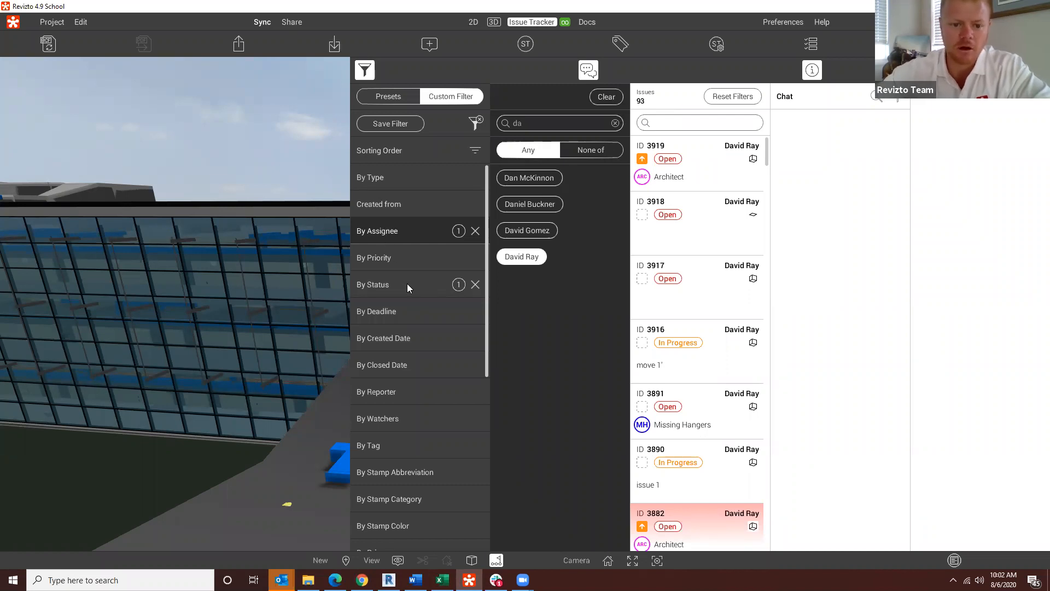
Step: Filter the issues by deadline to those more than 2 days overdue
{"action": "left_click", "coordinate": [397, 371]}
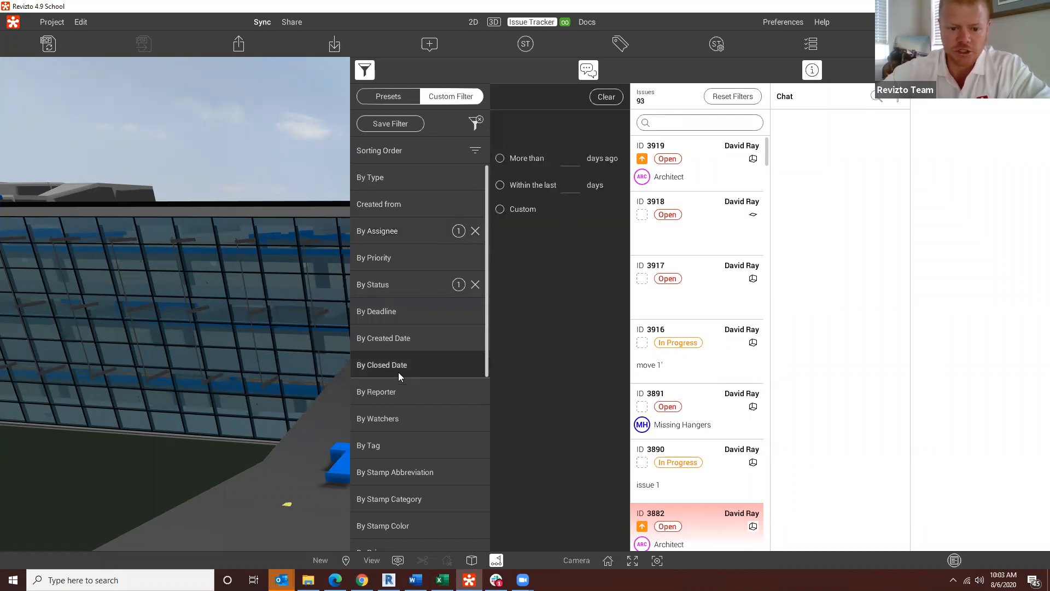
{"action": "left_click", "coordinate": [381, 313]}
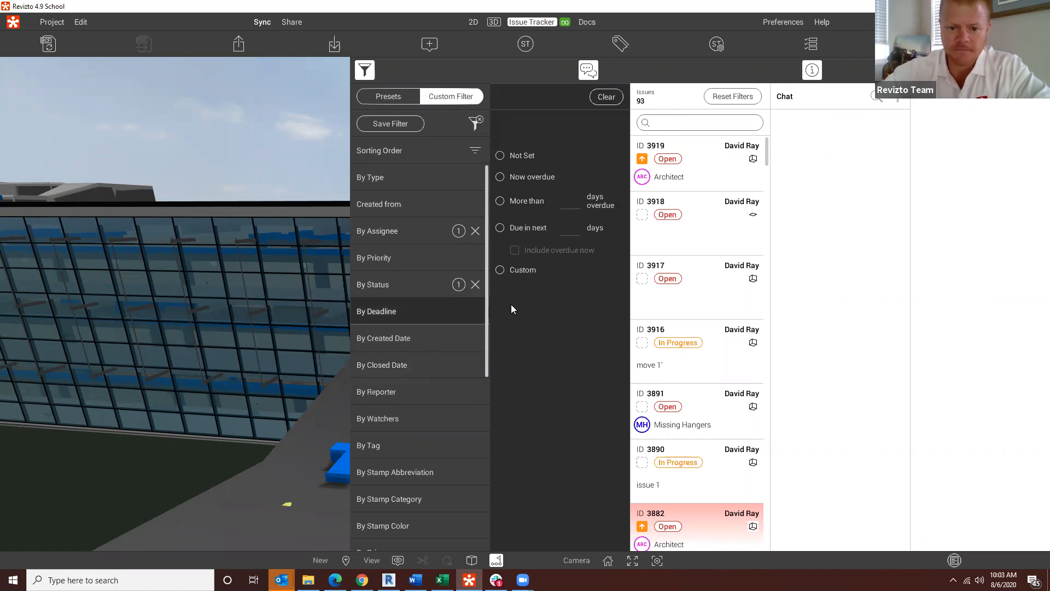
{"action": "left_click", "coordinate": [500, 178]}
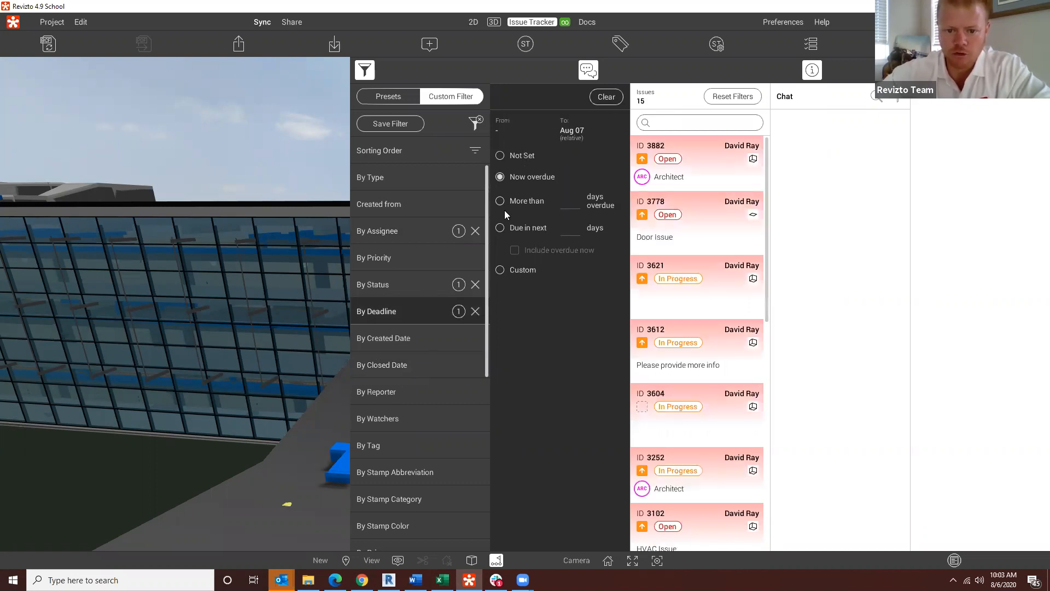
{"action": "left_click", "coordinate": [499, 202]}
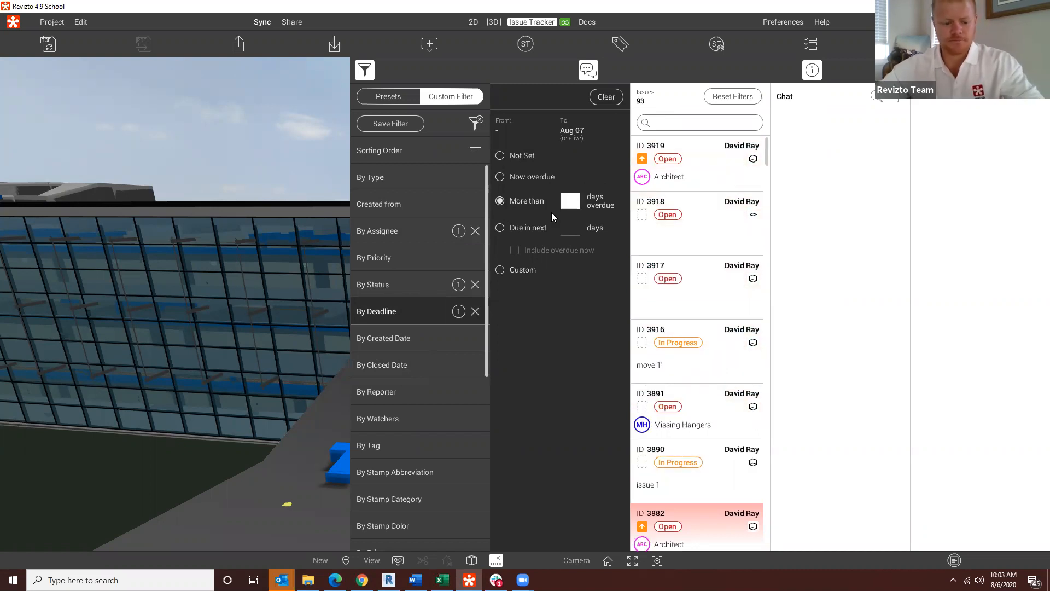
{"action": "type", "text": "2"}
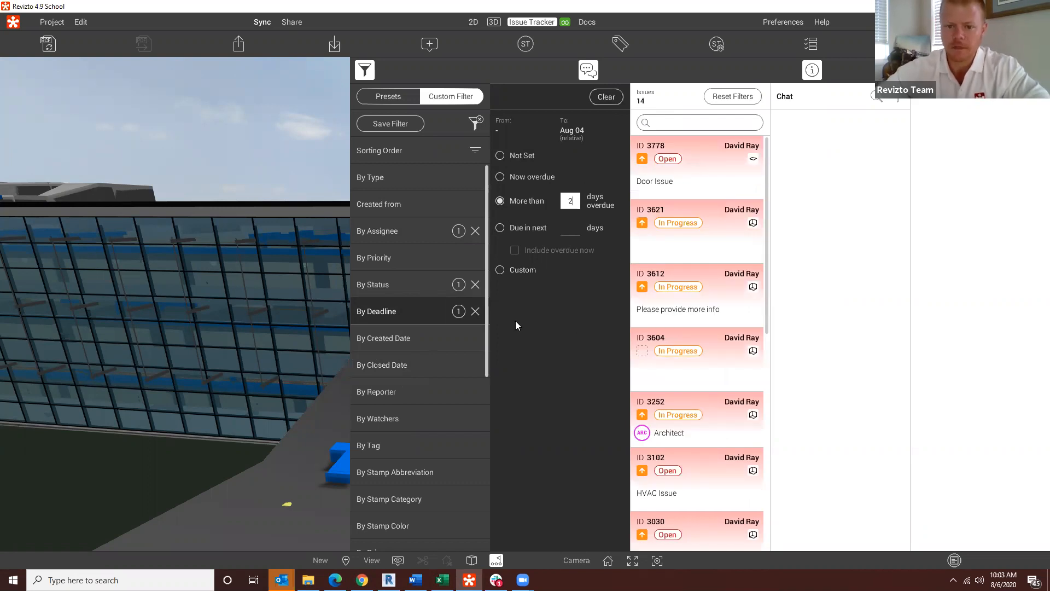
Step: Filter by stamp category to exclude Architectural Punchlist, LOD Verification and Meeting Stamps
{"action": "scroll", "coordinate": [424, 386], "scroll_direction": "down", "scroll_amount": 1}
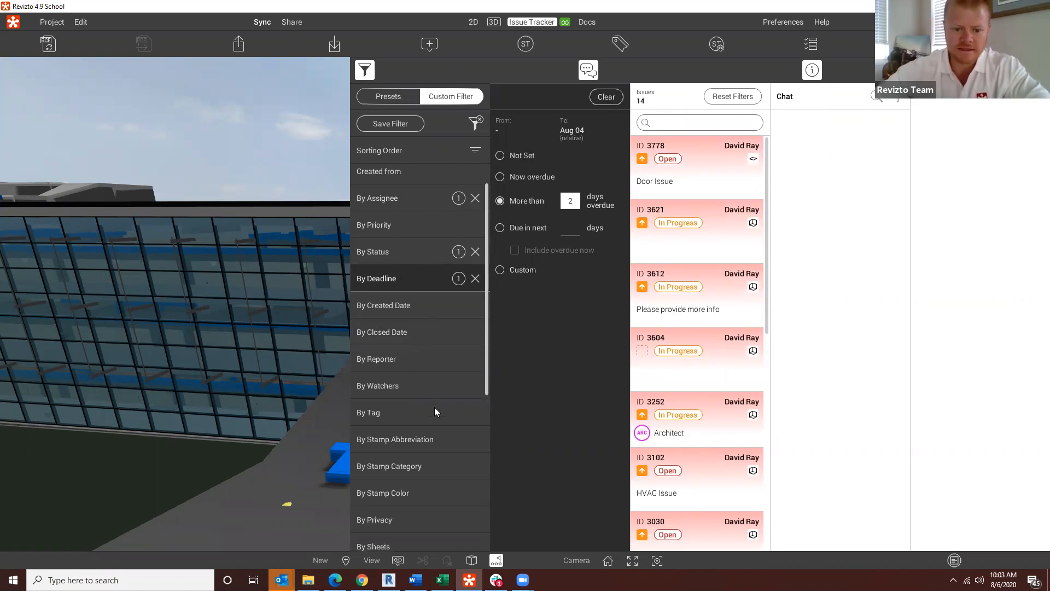
{"action": "left_click", "coordinate": [399, 466]}
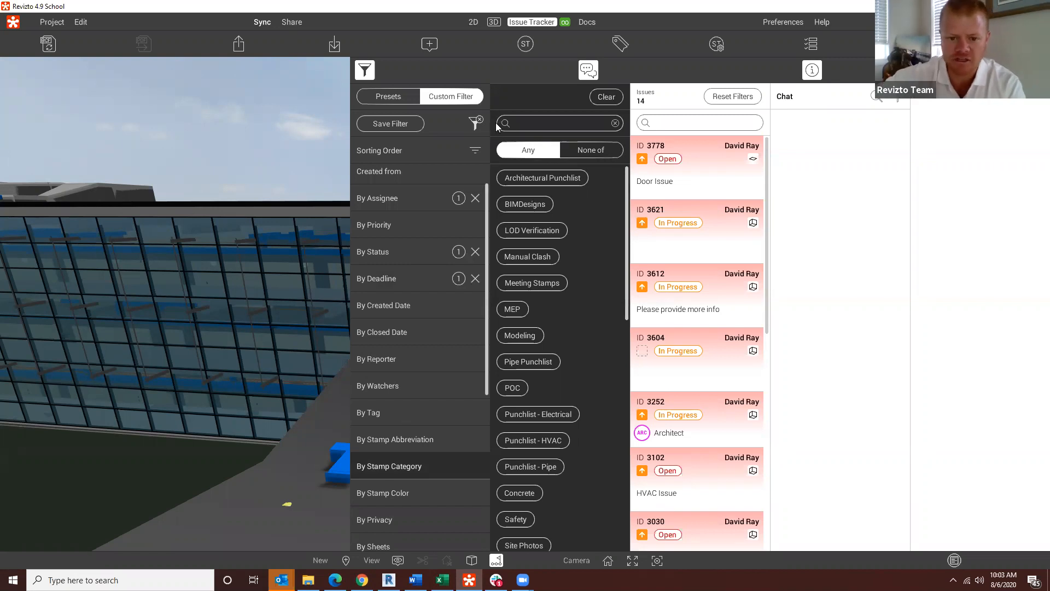
{"action": "left_click", "coordinate": [588, 147]}
{"action": "left_click", "coordinate": [538, 176]}
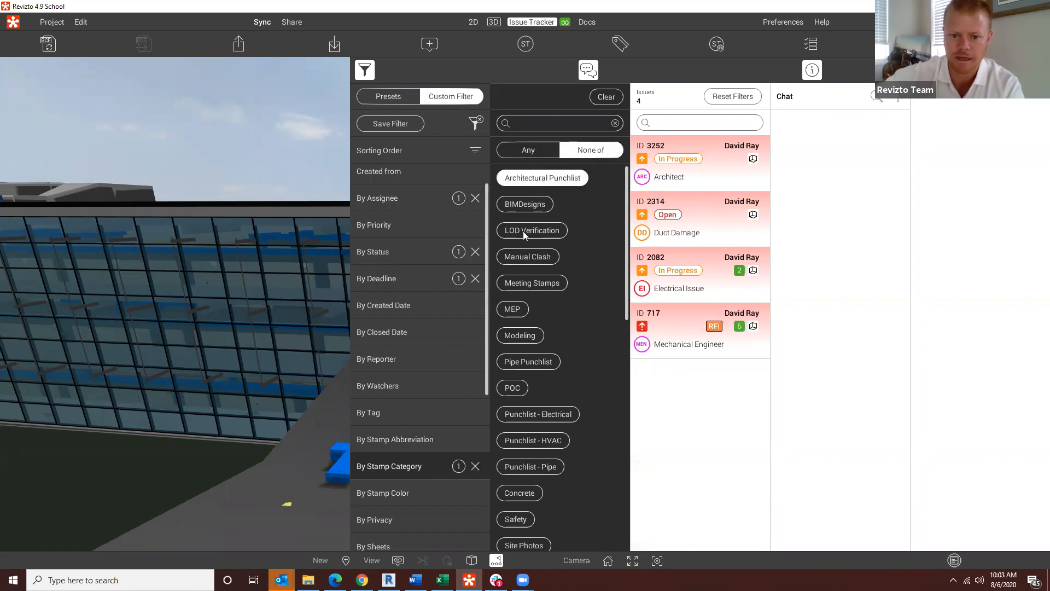
{"action": "left_click", "coordinate": [528, 235]}
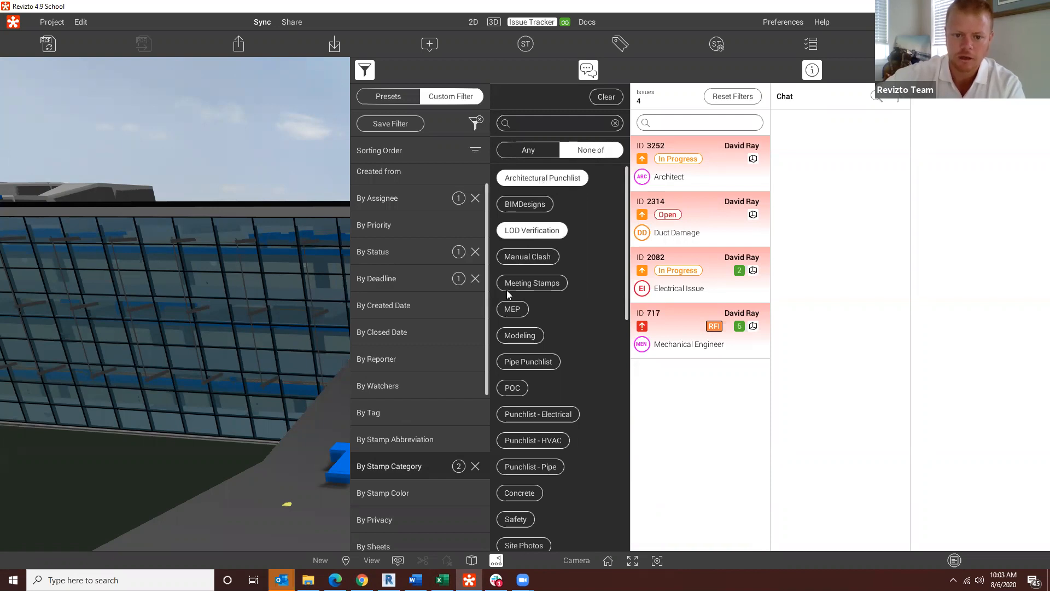
{"action": "left_click", "coordinate": [531, 282]}
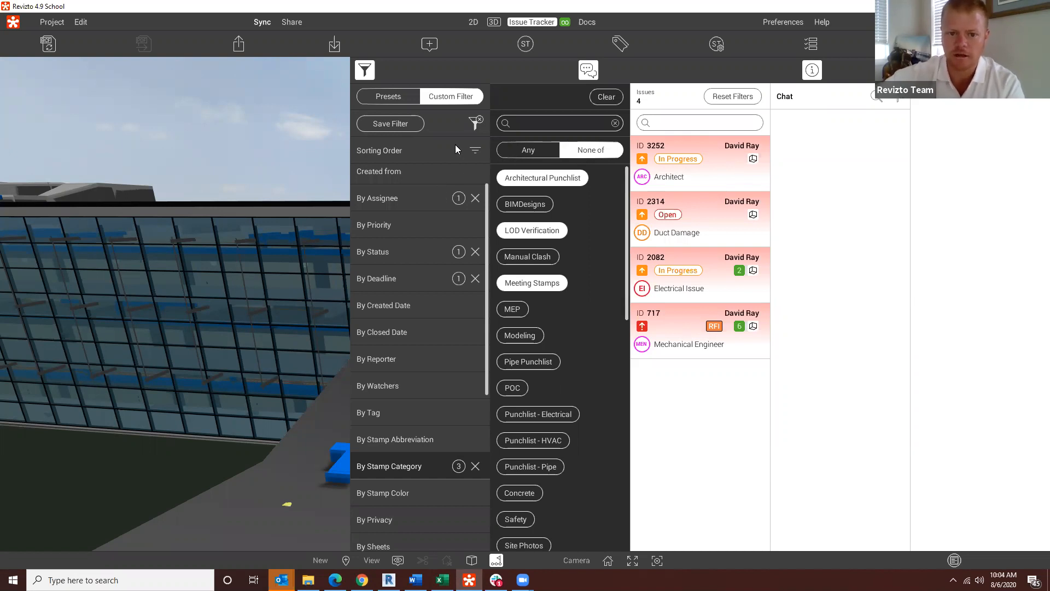
Step: Save the current filter as a new preset named "August 6th power of preset webinar"
{"action": "left_click", "coordinate": [395, 123]}
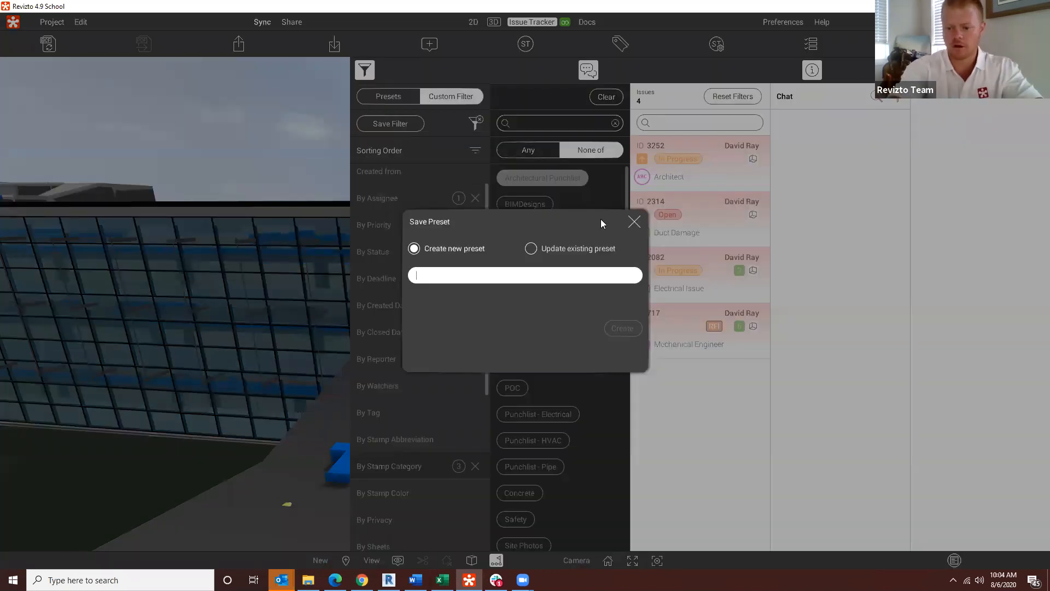
{"action": "type", "text": "Au"}
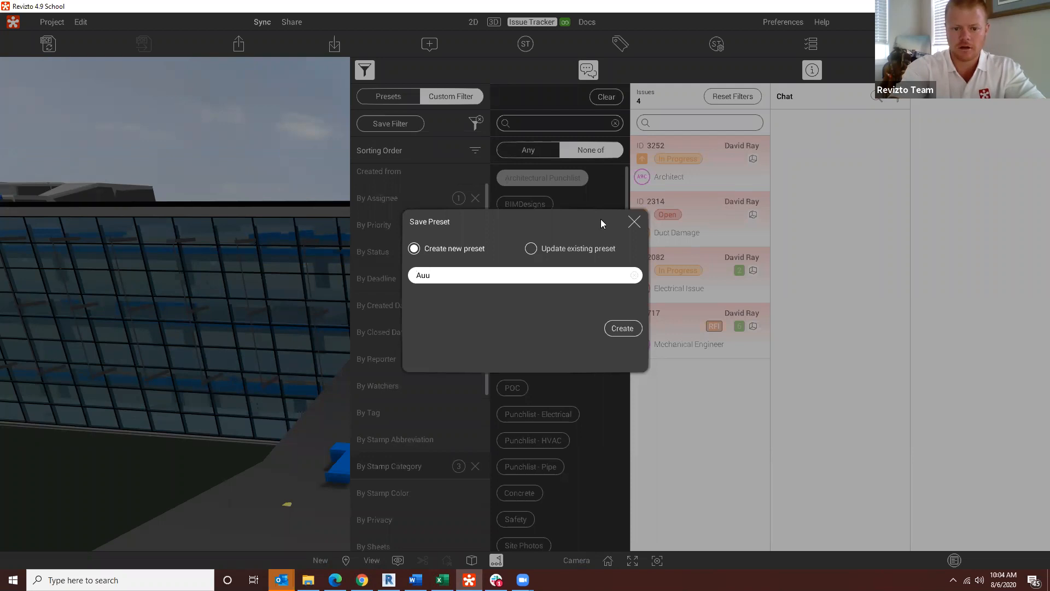
{"action": "type", "text": "gust"}
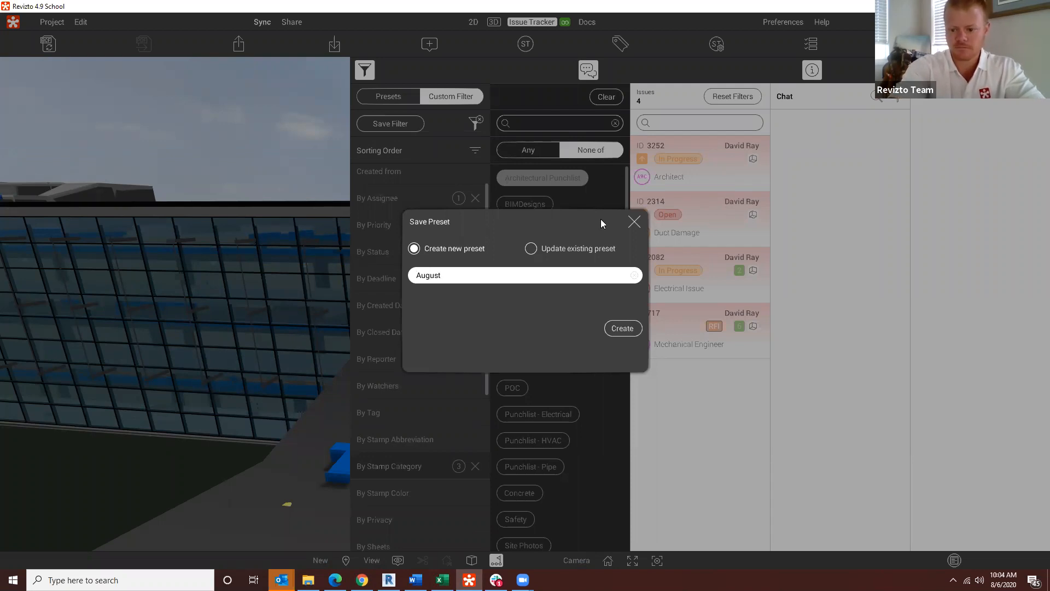
{"action": "type", "text": " 6th"}
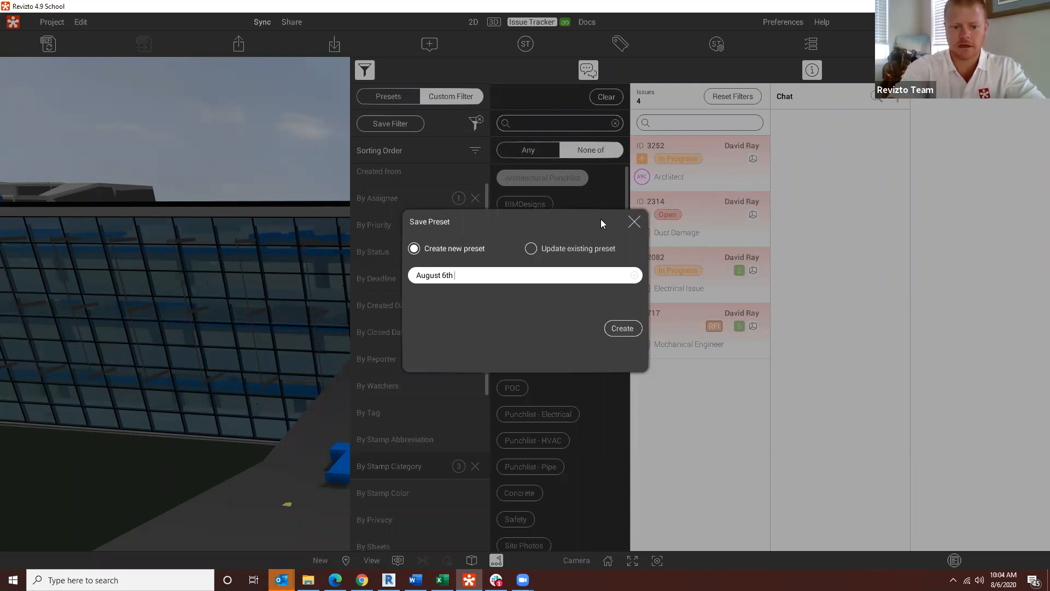
{"action": "type", "text": " powe"}
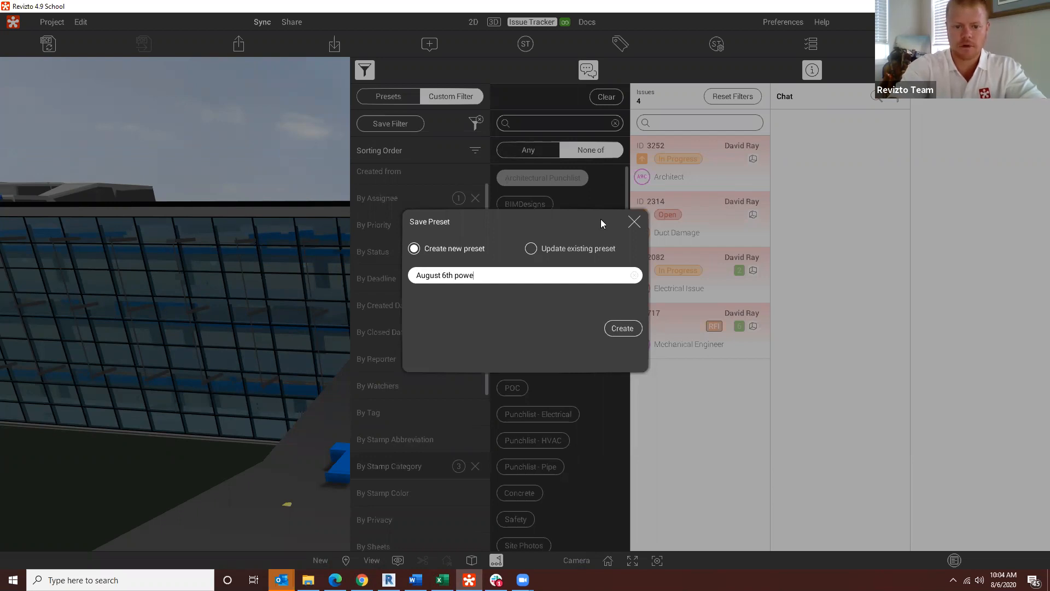
{"action": "type", "text": "r of preset "}
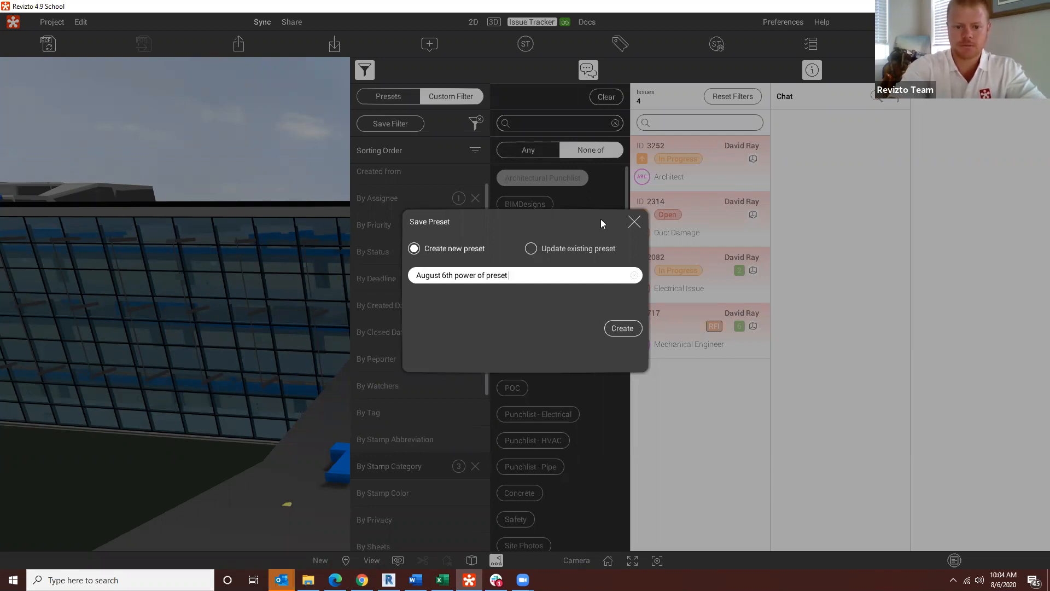
{"action": "type", "text": "webinar"}
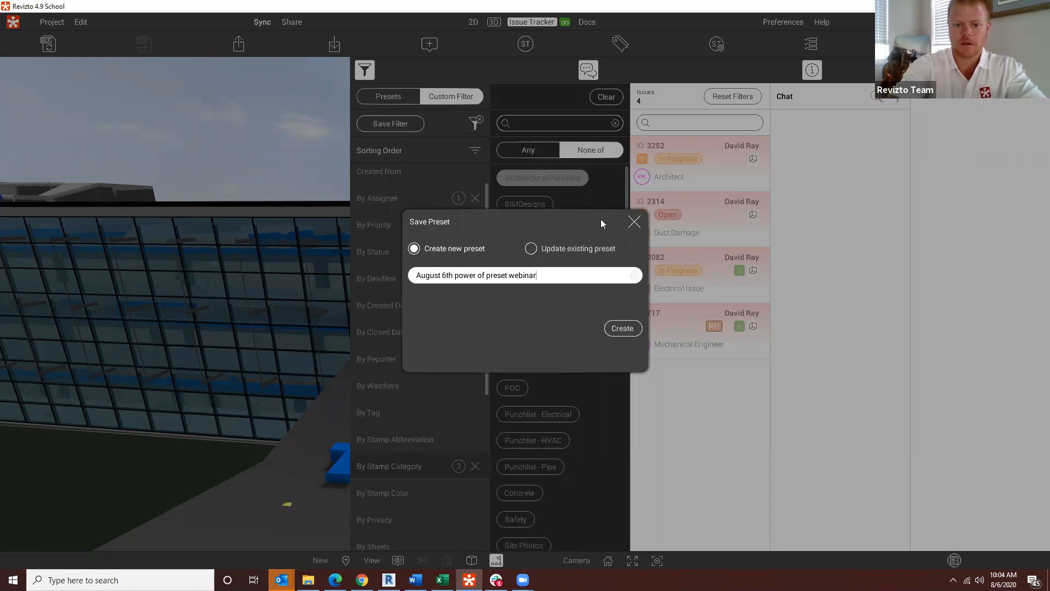
{"action": "left_click", "coordinate": [617, 330]}
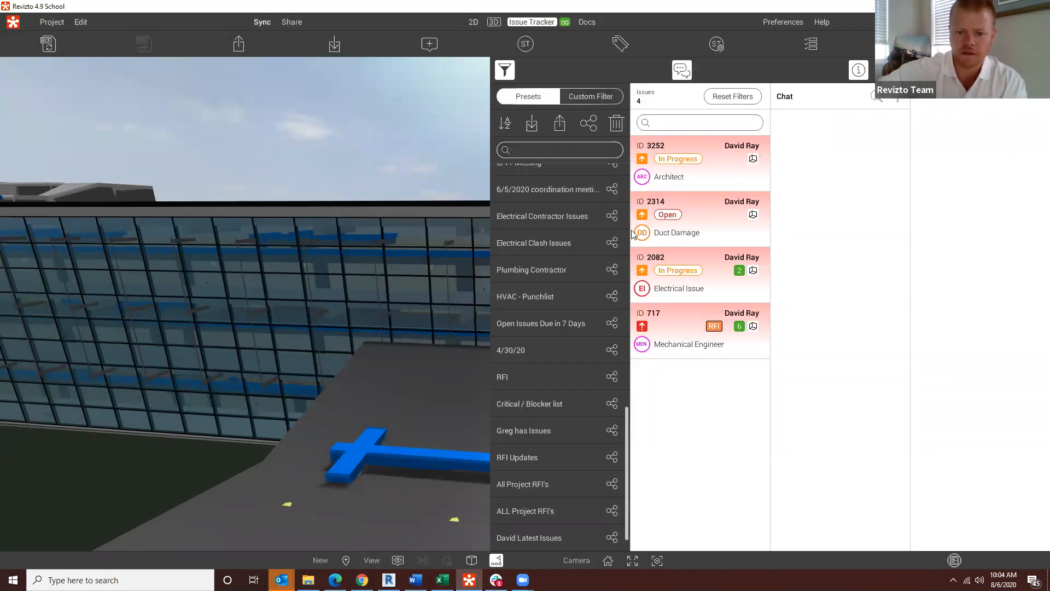
Step: Return to the full 3D view, move through the model, and reopen the E202 - Level 02 Lighting Plan sheet
{"action": "left_click", "coordinate": [494, 22]}
{"action": "key", "text": "w"}
{"action": "left_click_drag", "start_coordinate": [437, 229], "coordinate": [342, 218]}
{"action": "left_click", "coordinate": [472, 22]}
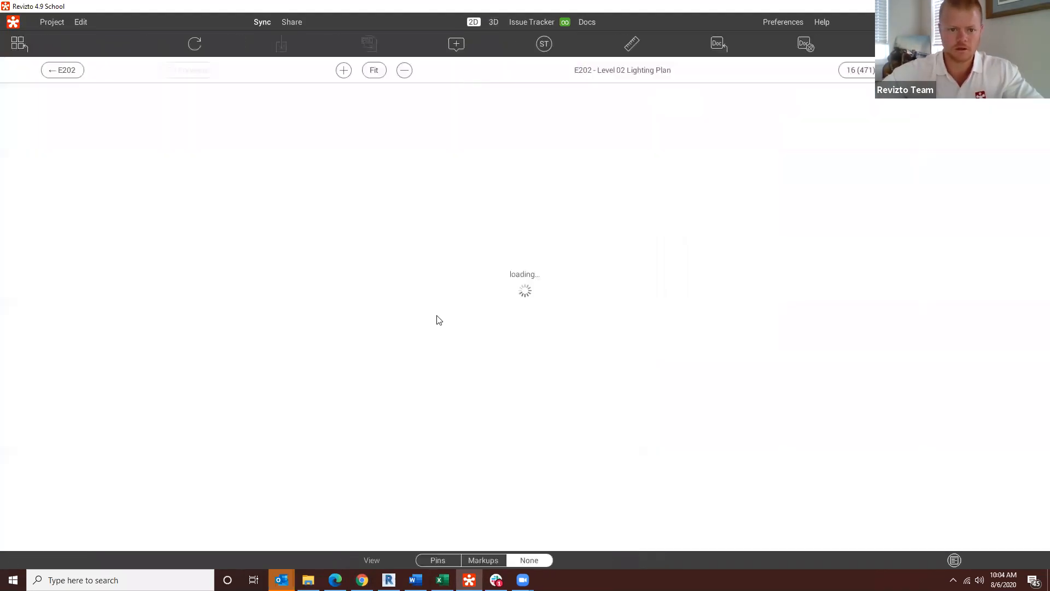
Step: Place a green MRK markup stamp on the E202 lighting plan, in the room between grid lines C and D
{"action": "scroll", "coordinate": [353, 226], "scroll_direction": "up", "scroll_amount": 5}
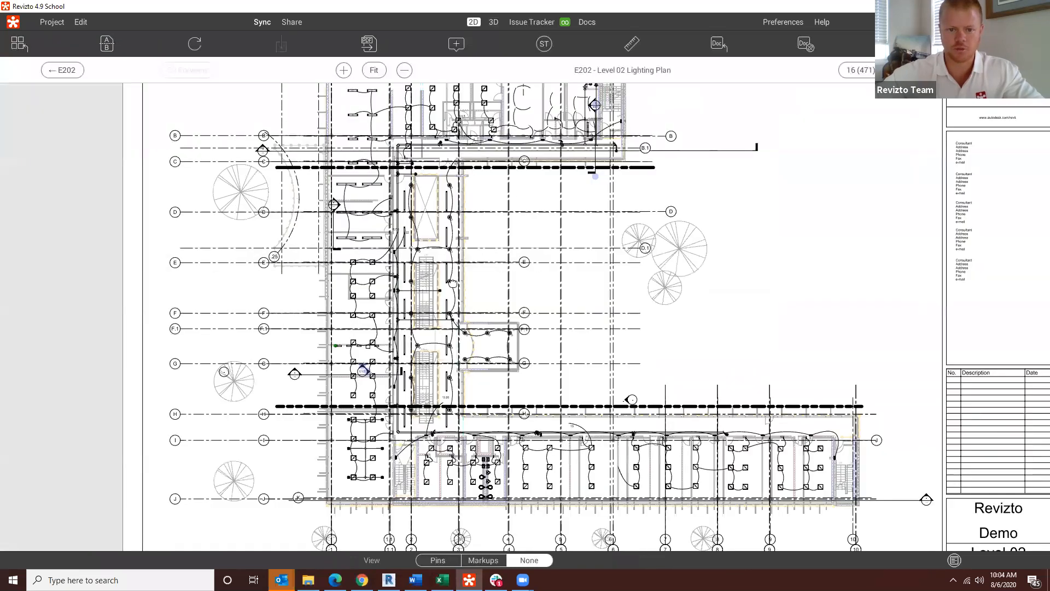
{"action": "left_click", "coordinate": [539, 45]}
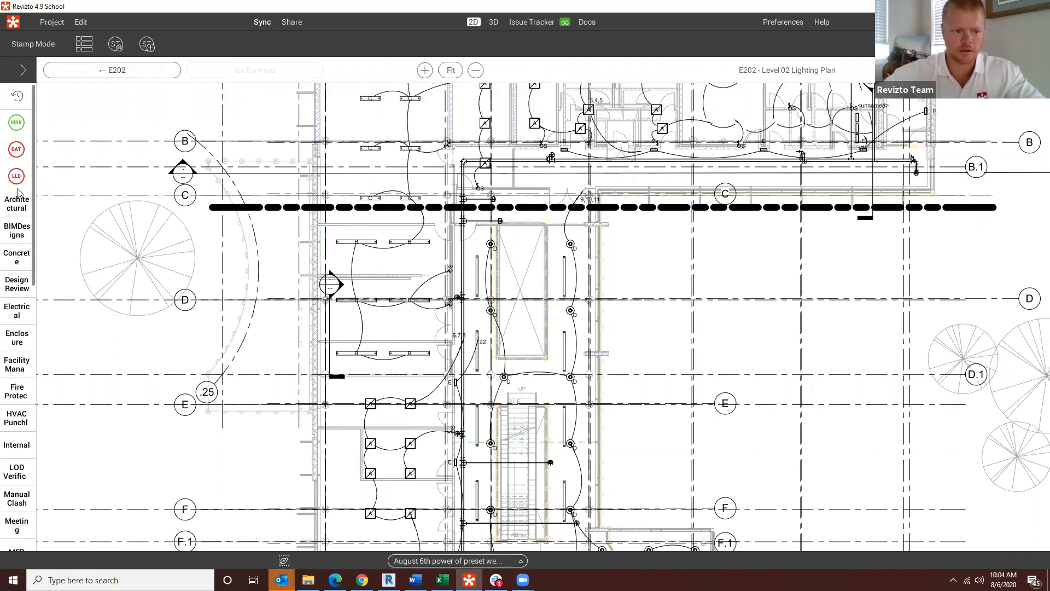
{"action": "left_click", "coordinate": [15, 123]}
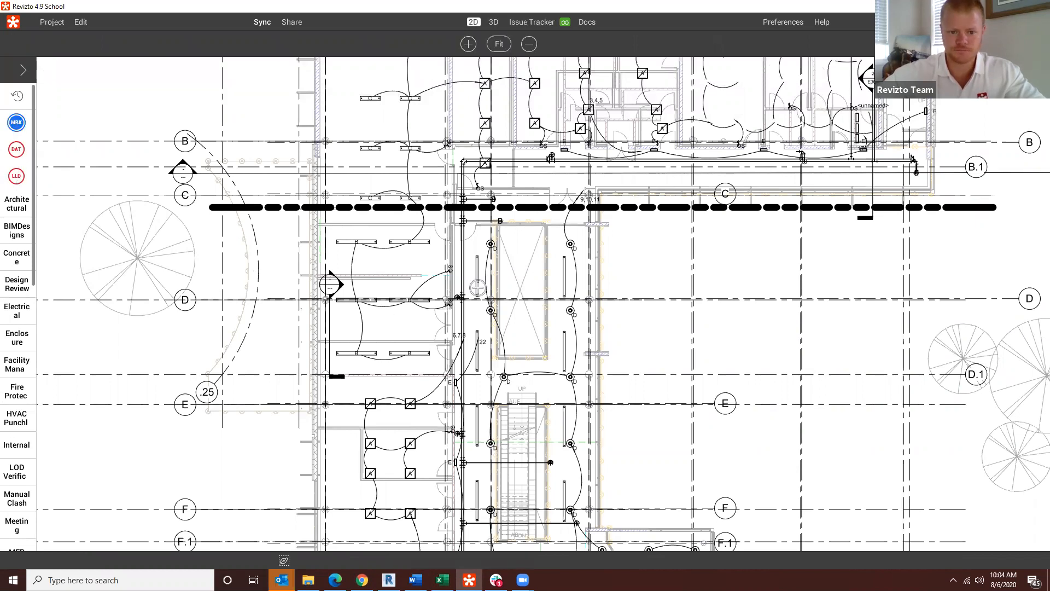
{"action": "left_click", "coordinate": [439, 271]}
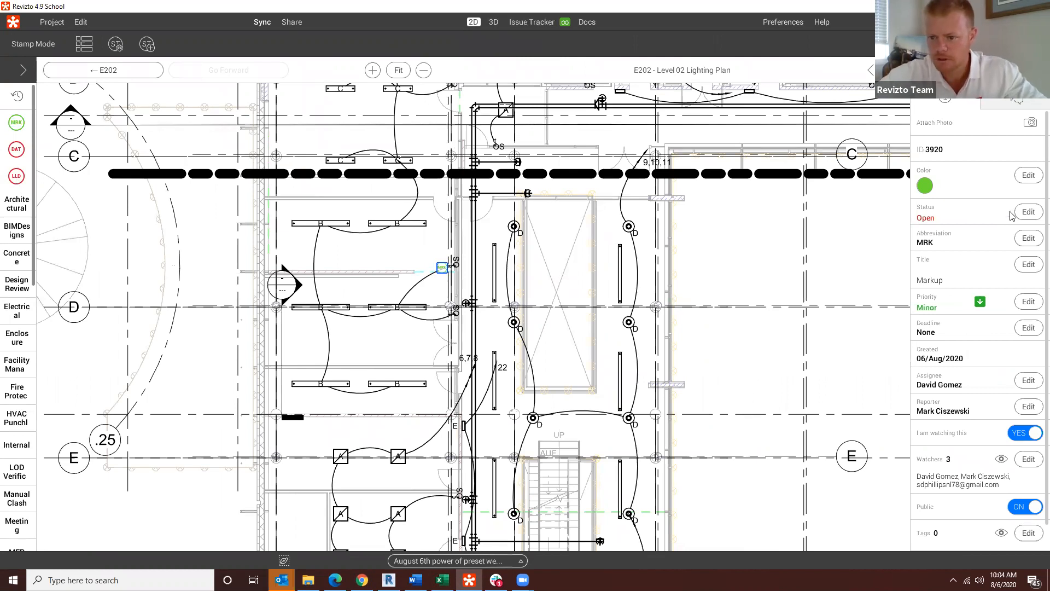
Step: Set the new markup issue's deadline to 29 July 2020
{"action": "left_click", "coordinate": [1027, 213]}
{"action": "left_click", "coordinate": [949, 70]}
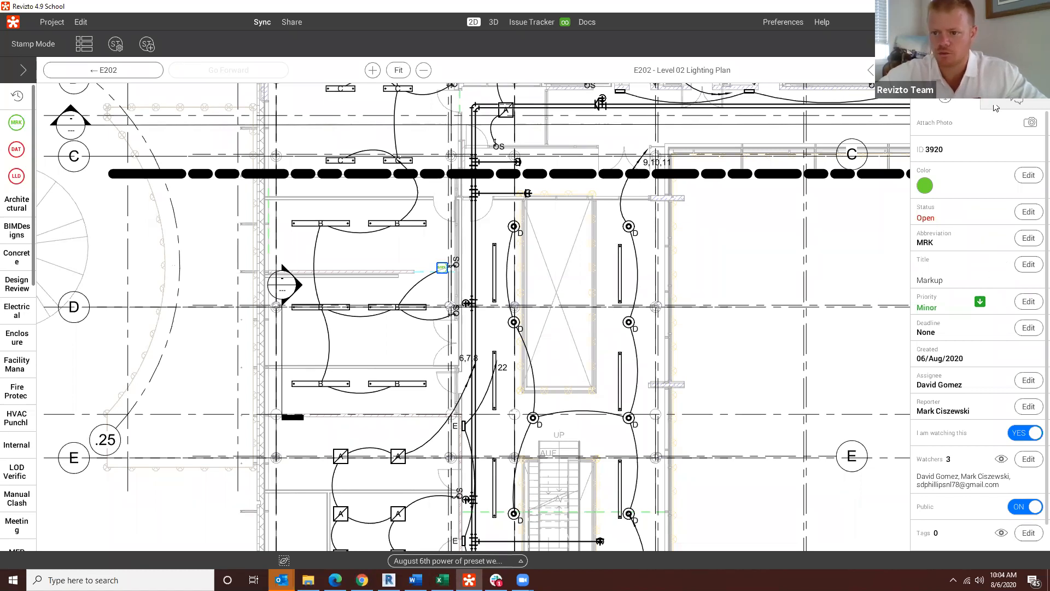
{"action": "scroll", "coordinate": [986, 364], "scroll_direction": "down", "scroll_amount": 1}
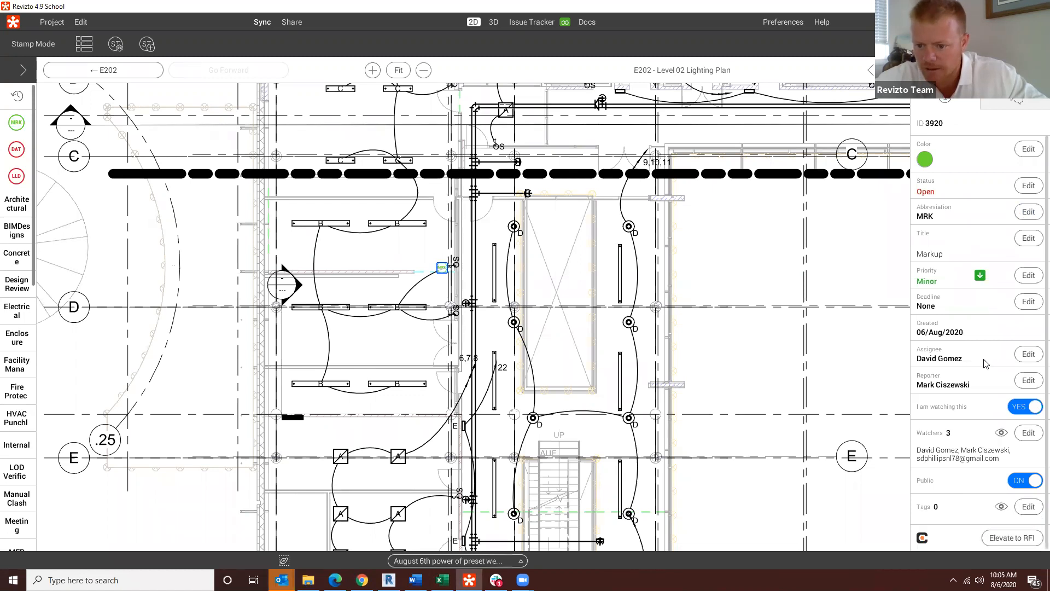
{"action": "scroll", "coordinate": [985, 377], "scroll_direction": "up", "scroll_amount": 1}
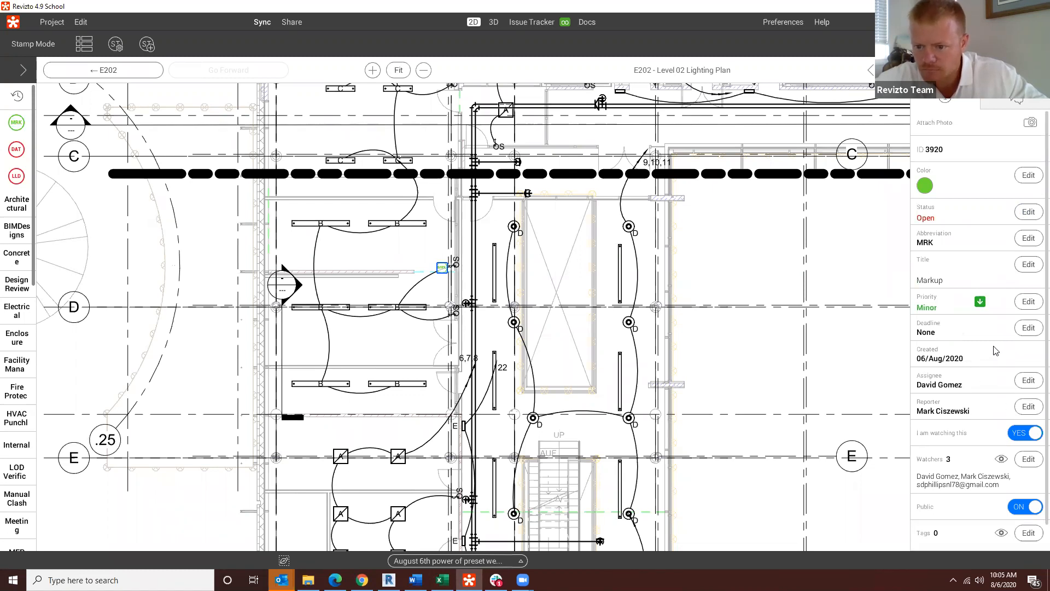
{"action": "left_click", "coordinate": [1028, 328]}
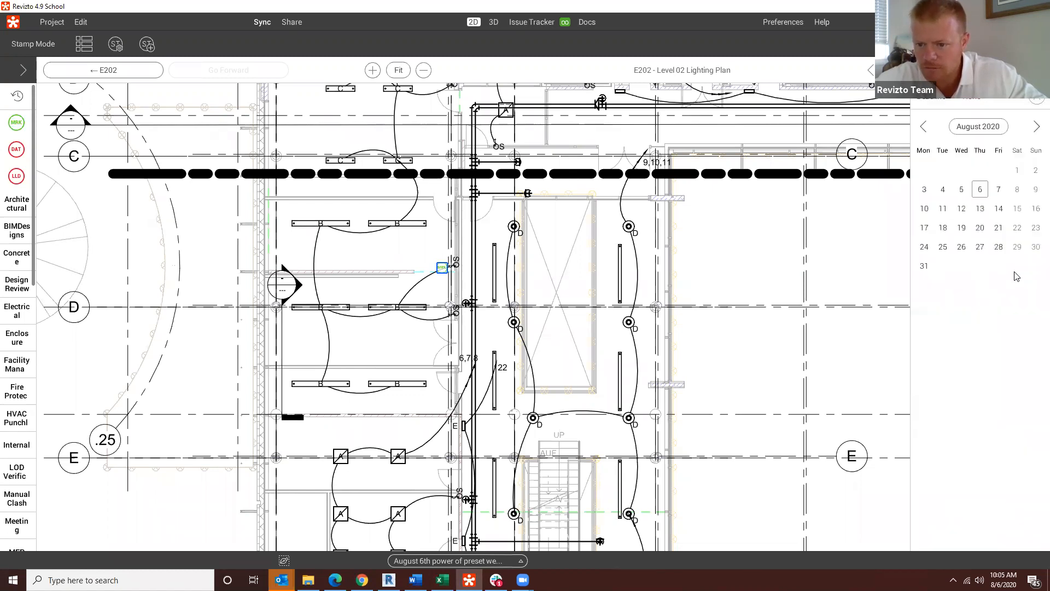
{"action": "left_click", "coordinate": [925, 127]}
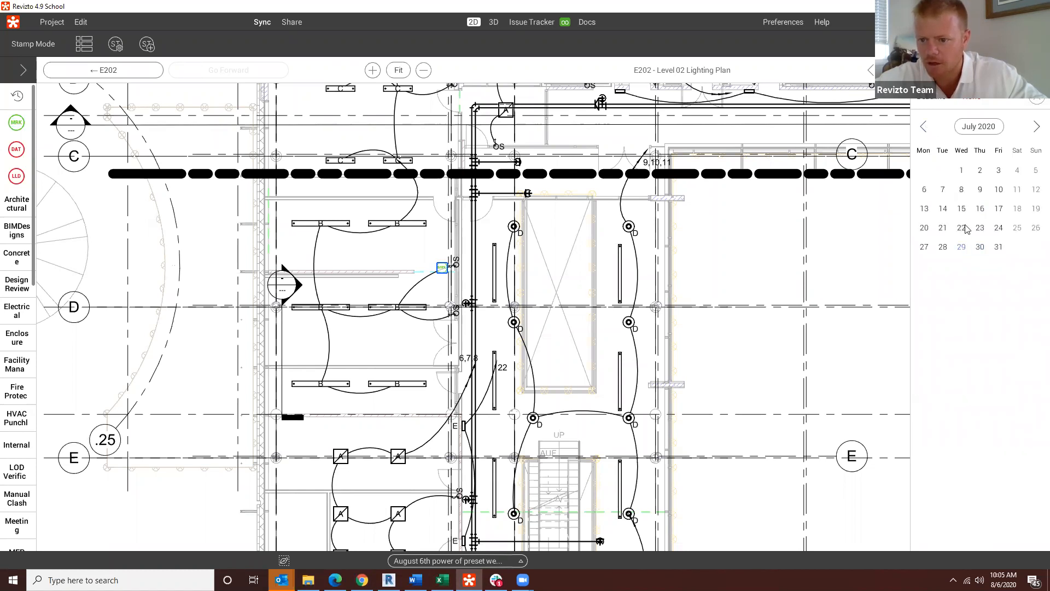
{"action": "left_click", "coordinate": [961, 247]}
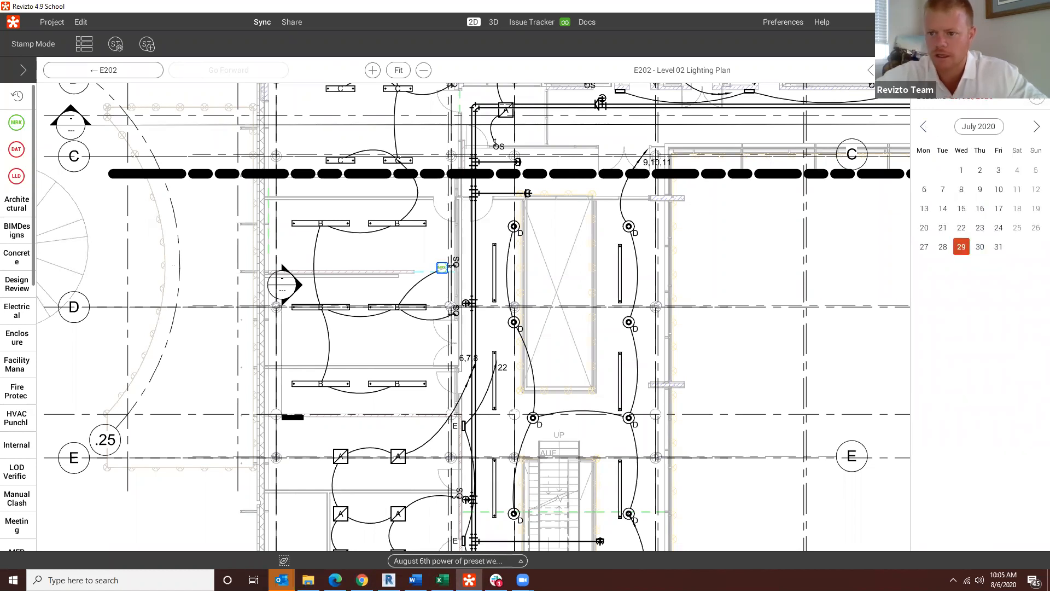
Step: Reset the issue tracker filters and apply the "August 6th power of preset webinar" preset alongside the E202 sheet
{"action": "left_click", "coordinate": [518, 23]}
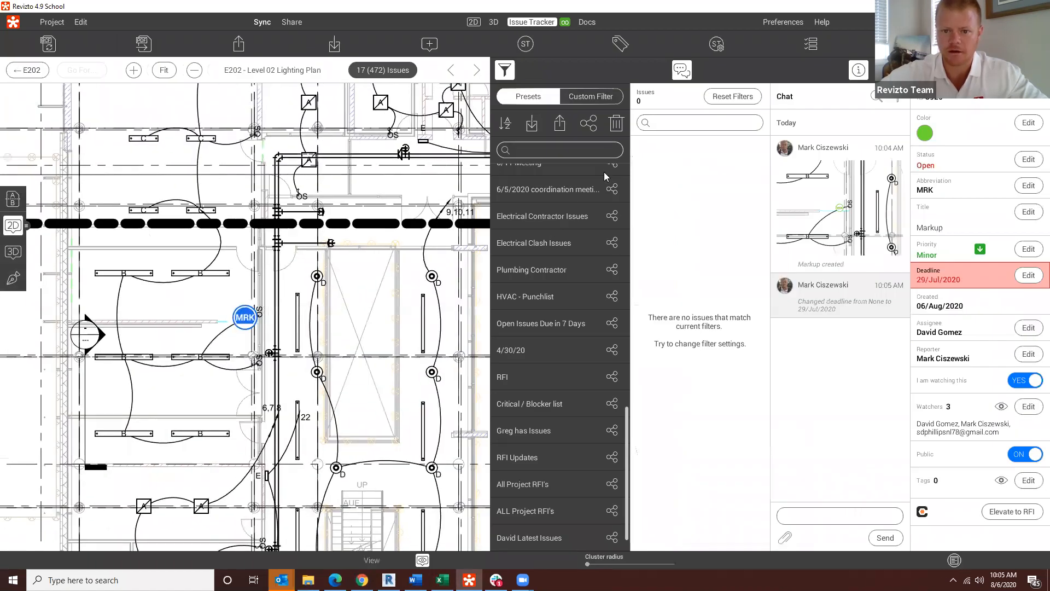
{"action": "left_click", "coordinate": [726, 97]}
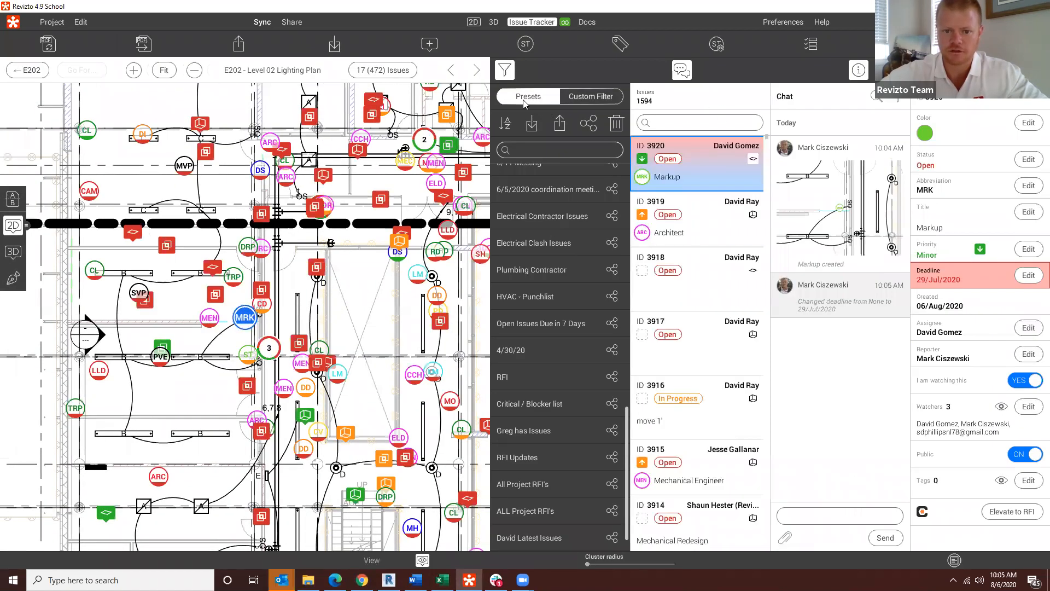
{"action": "left_click", "coordinate": [591, 96]}
{"action": "left_click", "coordinate": [520, 97]}
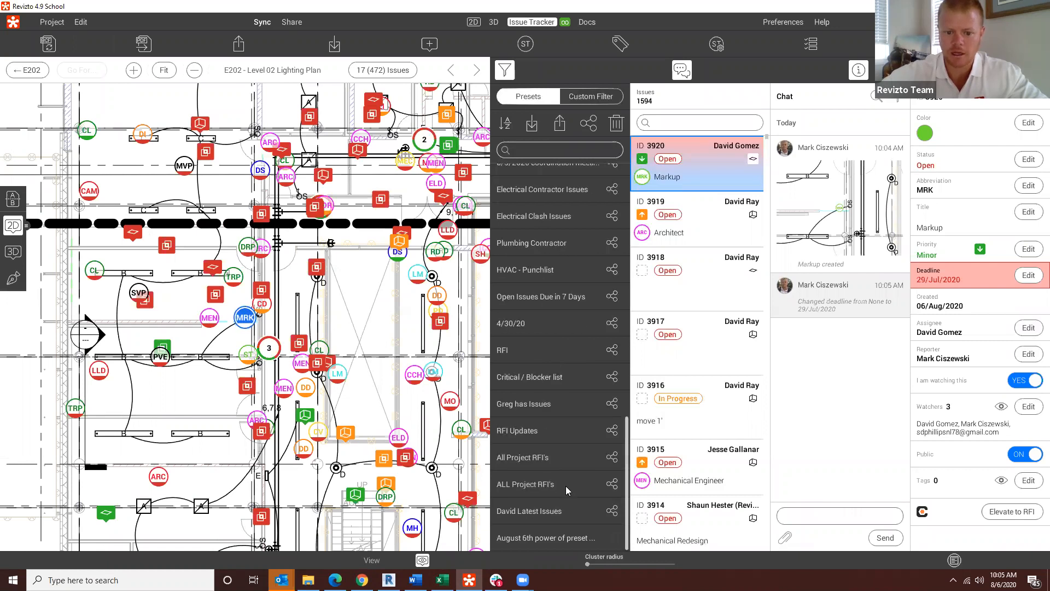
{"action": "left_click", "coordinate": [555, 540]}
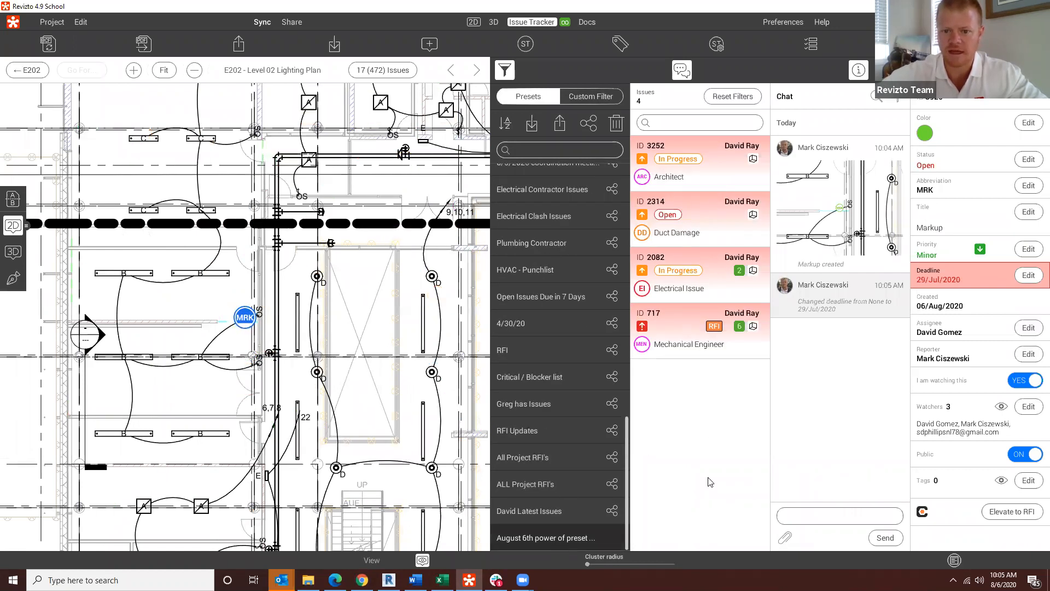
Step: With the 3D view open, reset the issue filters and apply the latest-issues preset followed by "August 6th power of preset webinar"
{"action": "left_click", "coordinate": [495, 23]}
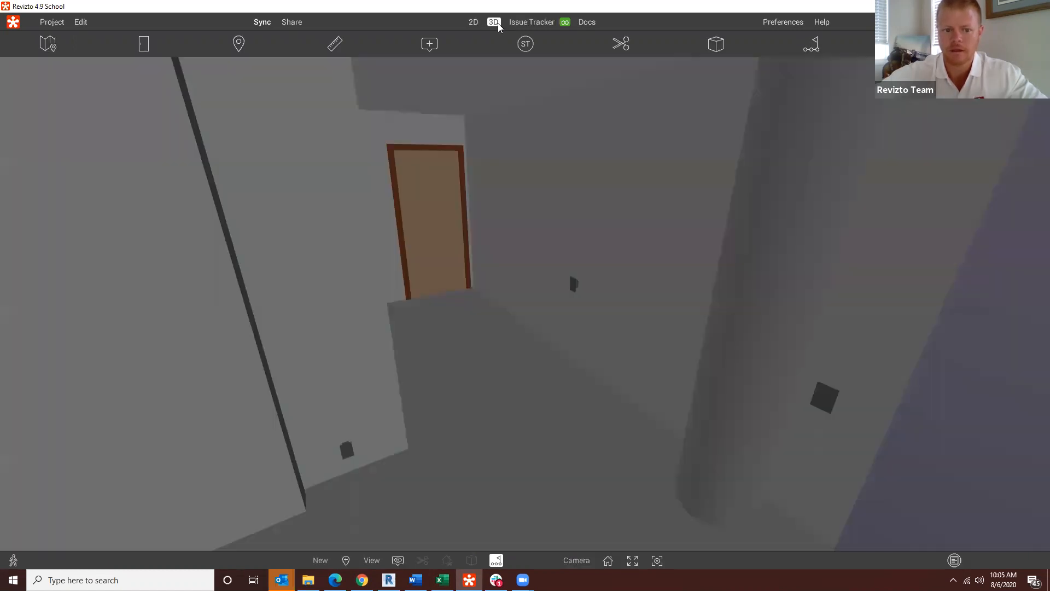
{"action": "left_click", "coordinate": [542, 21]}
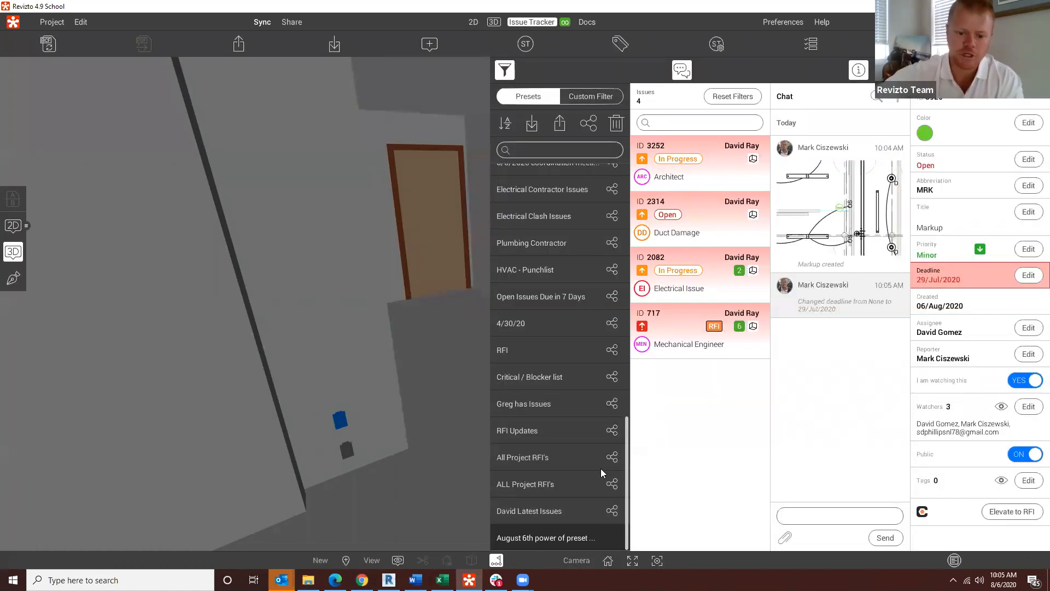
{"action": "left_click", "coordinate": [722, 95]}
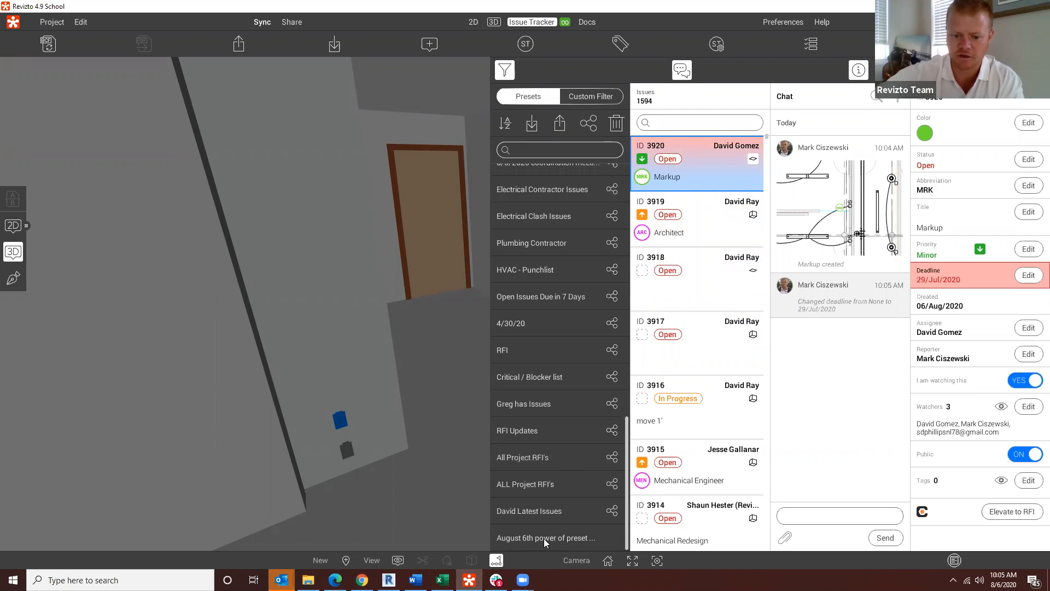
{"action": "left_click", "coordinate": [530, 508]}
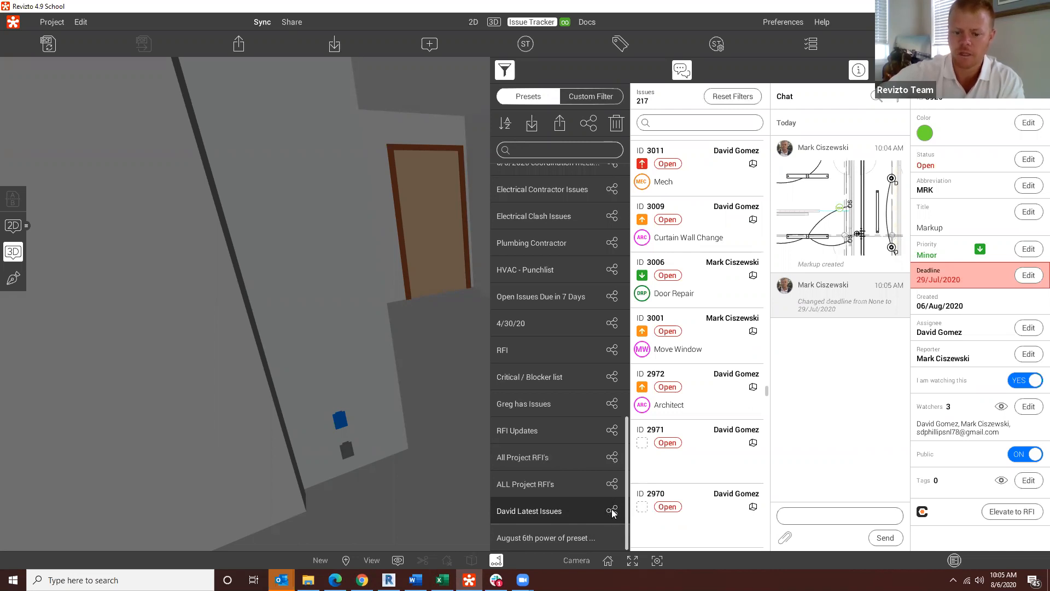
{"action": "left_click", "coordinate": [571, 536]}
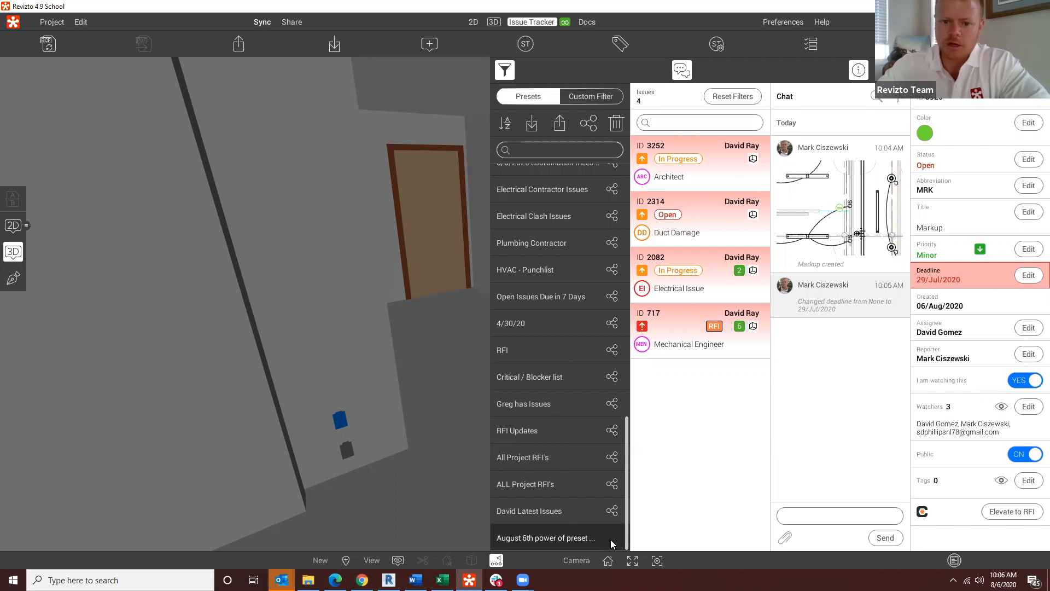
Step: Review the saved filter presets and open their sharing mode, cancelling it without changing any preset
{"action": "scroll", "coordinate": [551, 389], "scroll_direction": "up", "scroll_amount": 10}
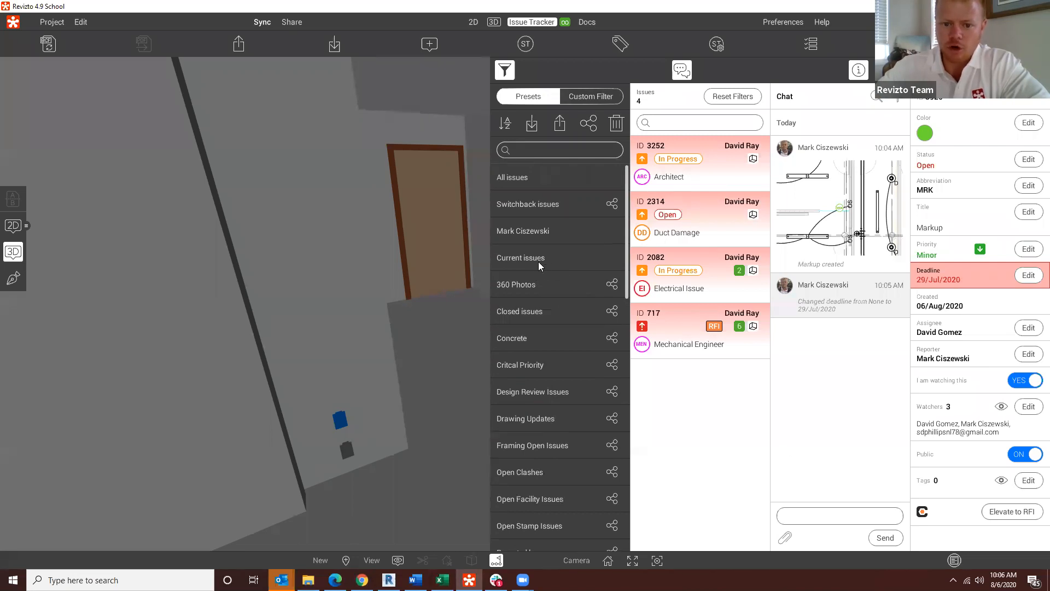
{"action": "scroll", "coordinate": [549, 383], "scroll_direction": "down", "scroll_amount": 10}
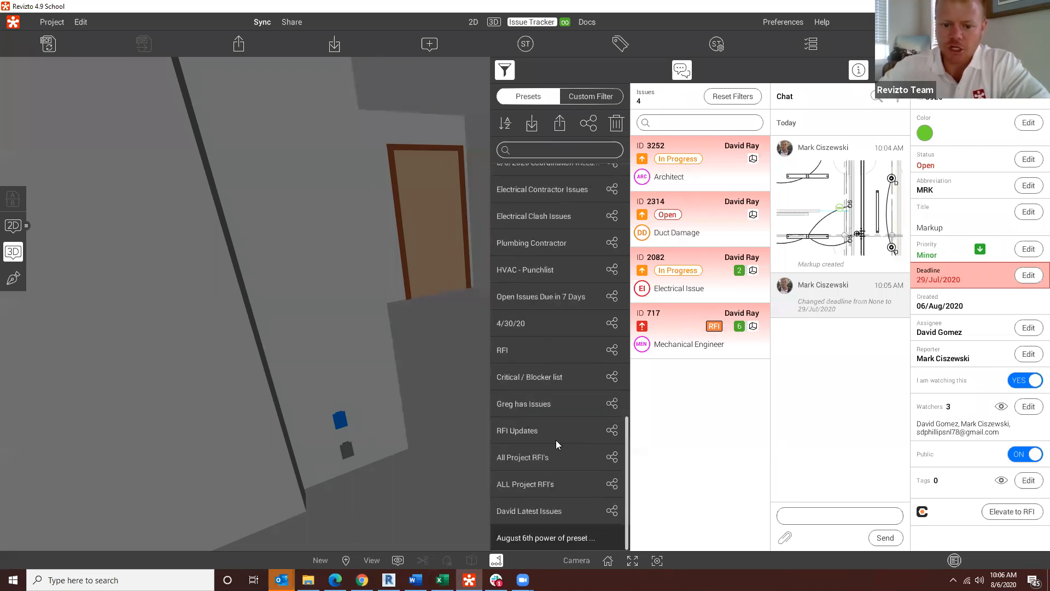
{"action": "left_click", "coordinate": [586, 124]}
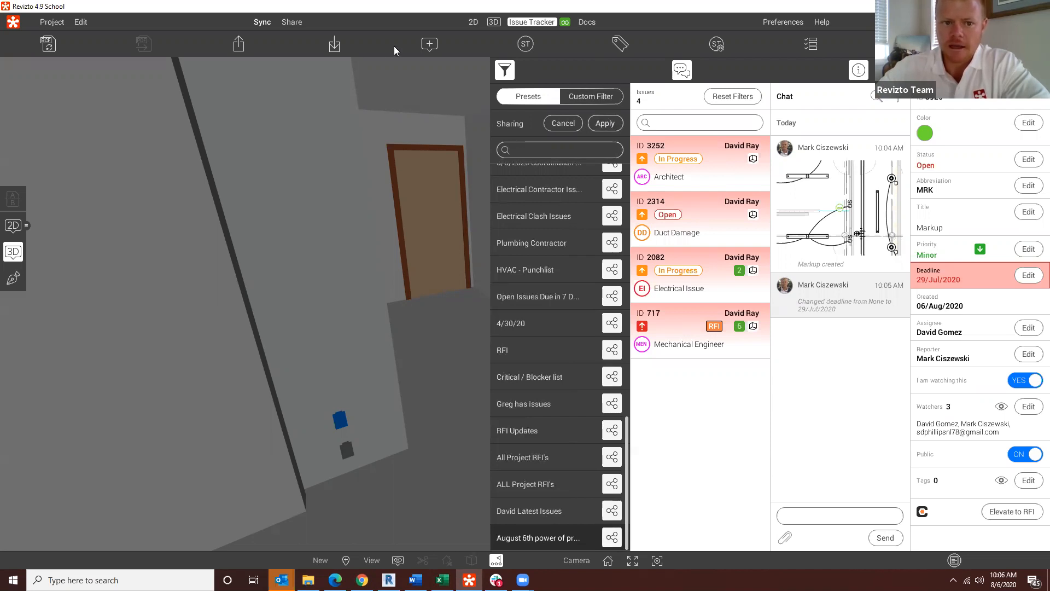
{"action": "left_click", "coordinate": [562, 123]}
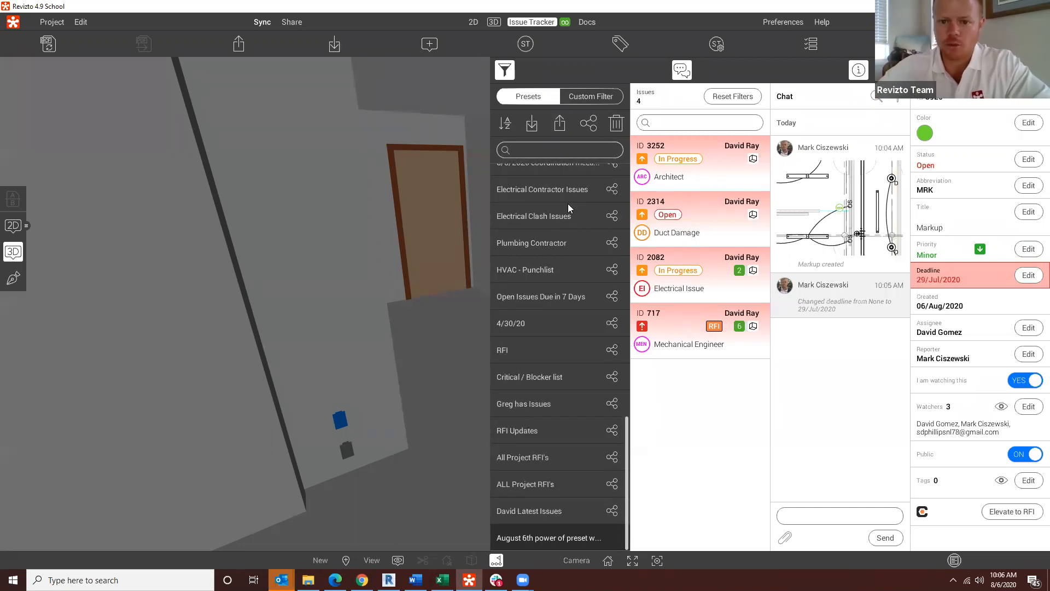
Step: Reset the issue filters and display the issue pins on the E202 - Level 02 Lighting Plan sheet
{"action": "left_click", "coordinate": [717, 97]}
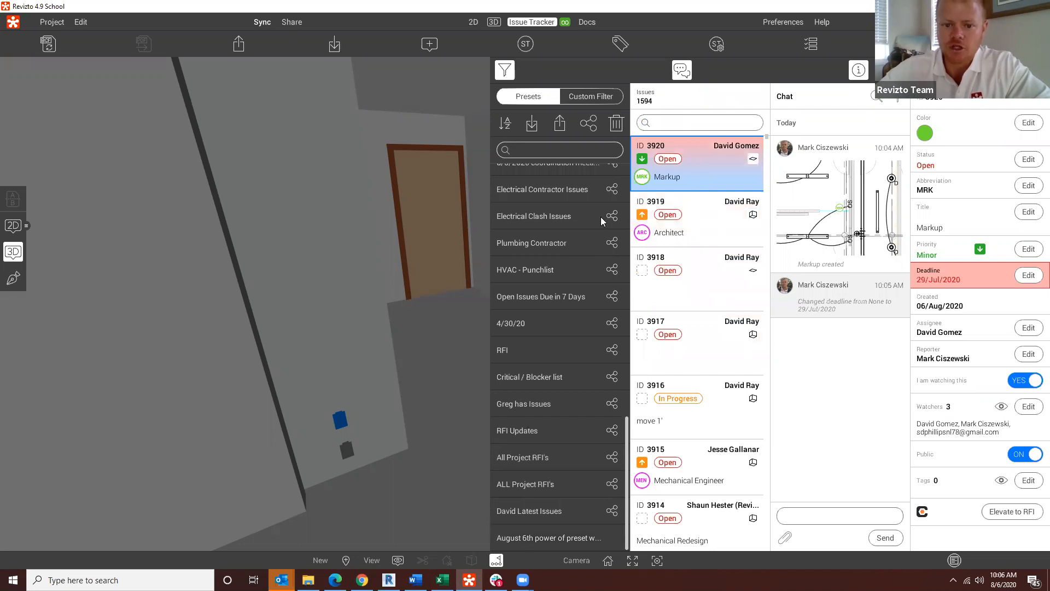
{"action": "scroll", "coordinate": [593, 295], "scroll_direction": "up", "scroll_amount": 5}
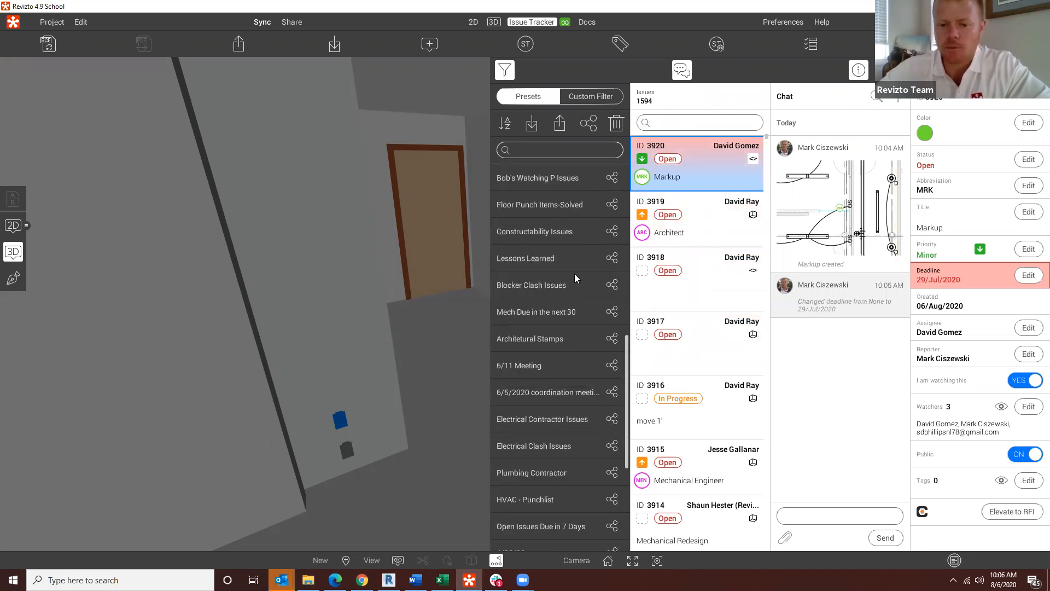
{"action": "scroll", "coordinate": [526, 236], "scroll_direction": "up", "scroll_amount": 10}
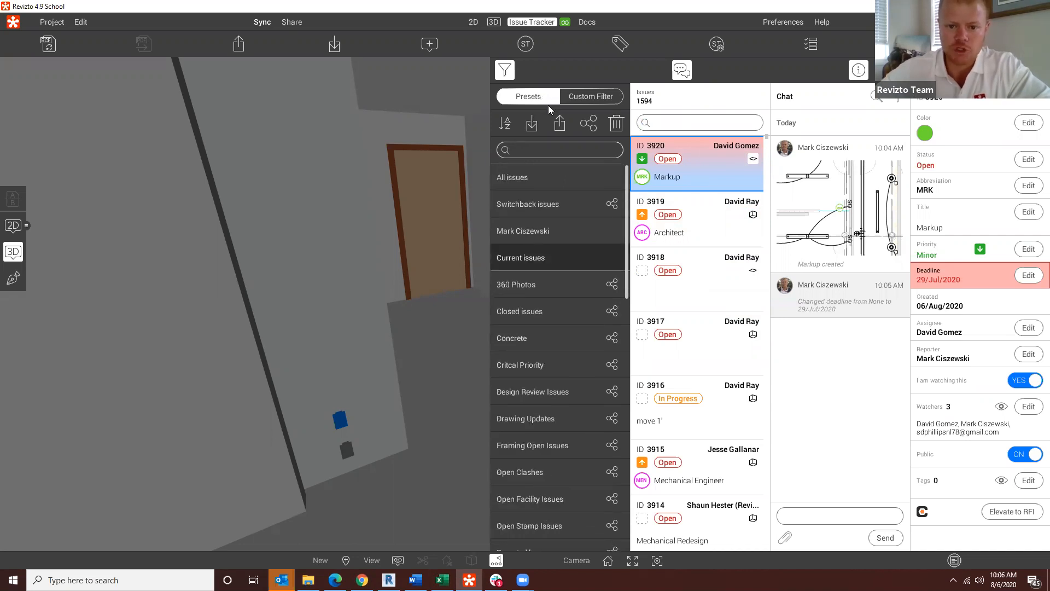
{"action": "left_click", "coordinate": [473, 21]}
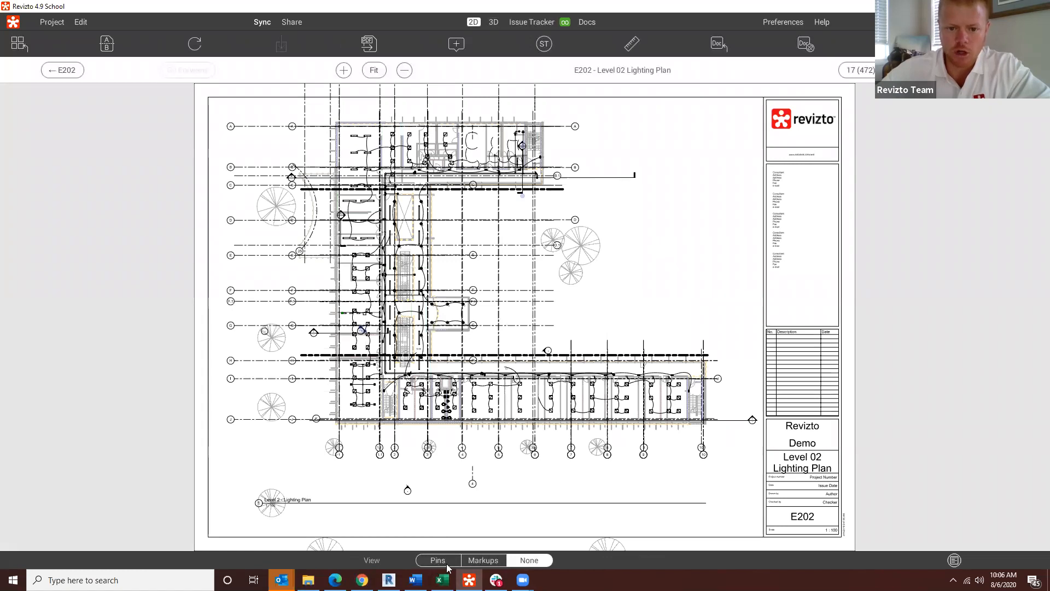
{"action": "left_click", "coordinate": [437, 561]}
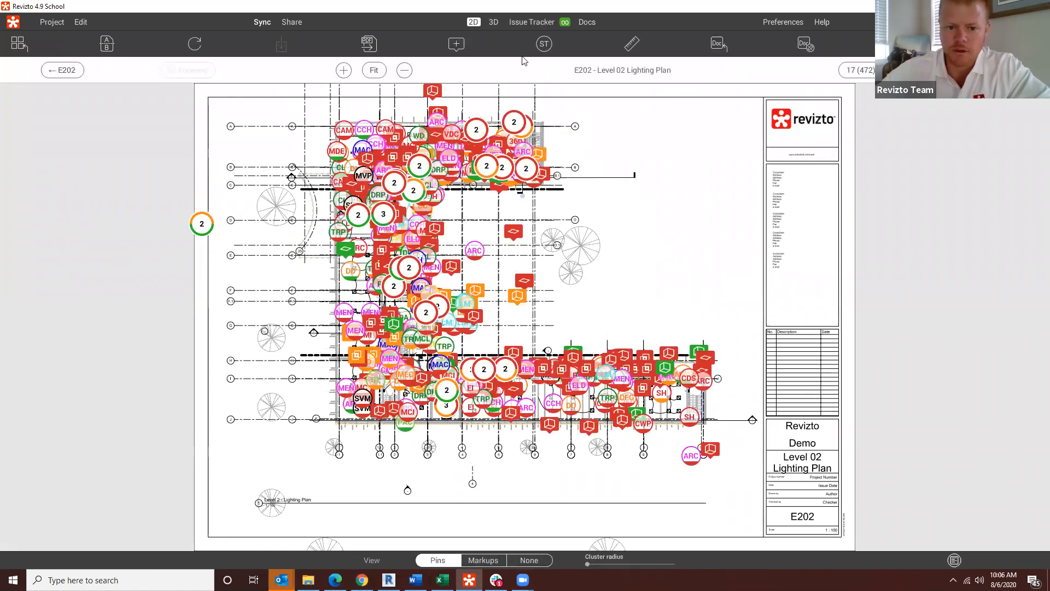
Step: Apply the "August 6th power of preset webinar" preset to the sheet's pins and bring the whole floor plan into view
{"action": "left_click", "coordinate": [531, 21]}
{"action": "scroll", "coordinate": [526, 427], "scroll_direction": "down", "scroll_amount": 10}
{"action": "scroll", "coordinate": [541, 529], "scroll_direction": "down", "scroll_amount": 5}
{"action": "left_click", "coordinate": [526, 538]}
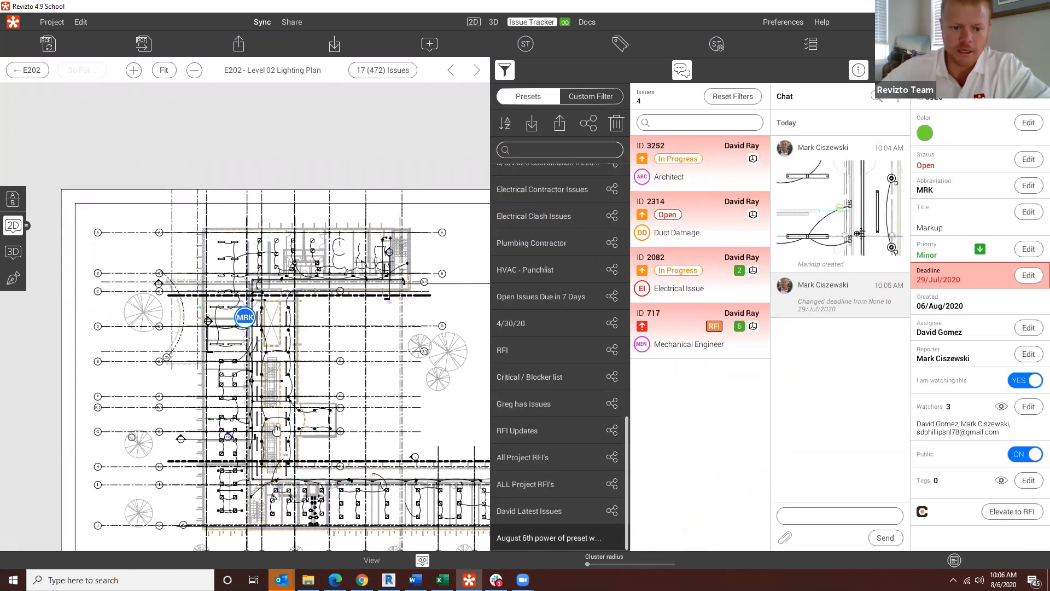
{"action": "left_click_drag", "start_coordinate": [398, 428], "coordinate": [315, 391]}
{"action": "scroll", "coordinate": [312, 392], "scroll_direction": "down", "scroll_amount": 3}
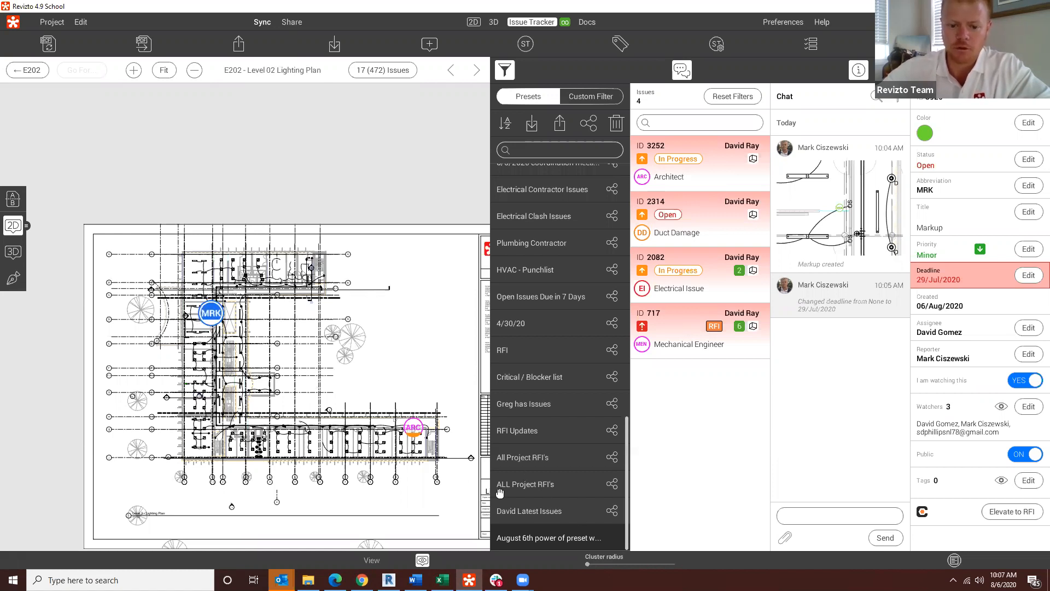
Step: Reset the issue filters and review the stamp category and stamp abbreviation options available for a custom filter
{"action": "left_click", "coordinate": [723, 97]}
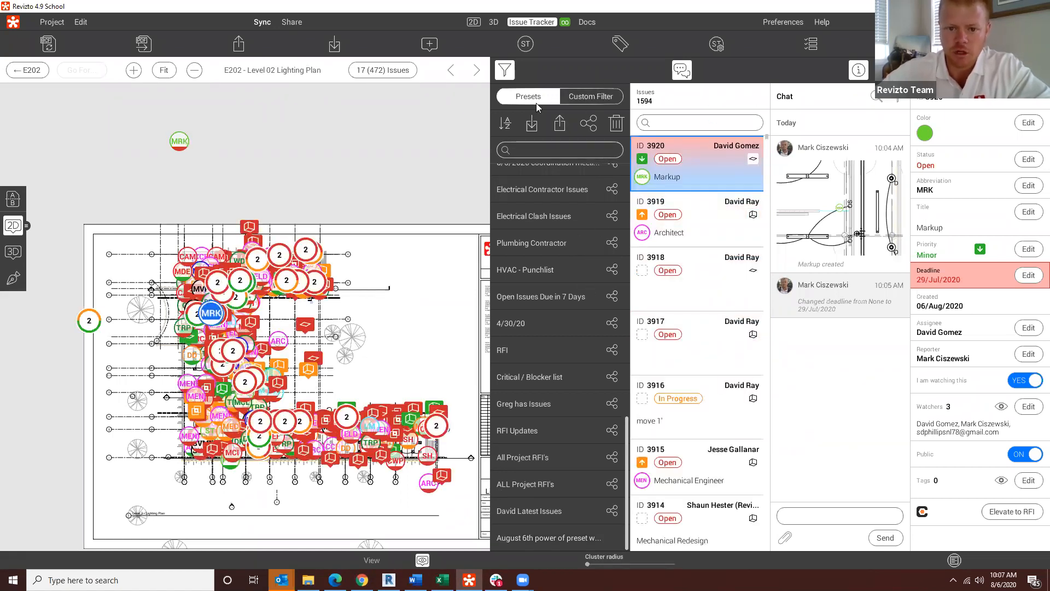
{"action": "left_click", "coordinate": [590, 96]}
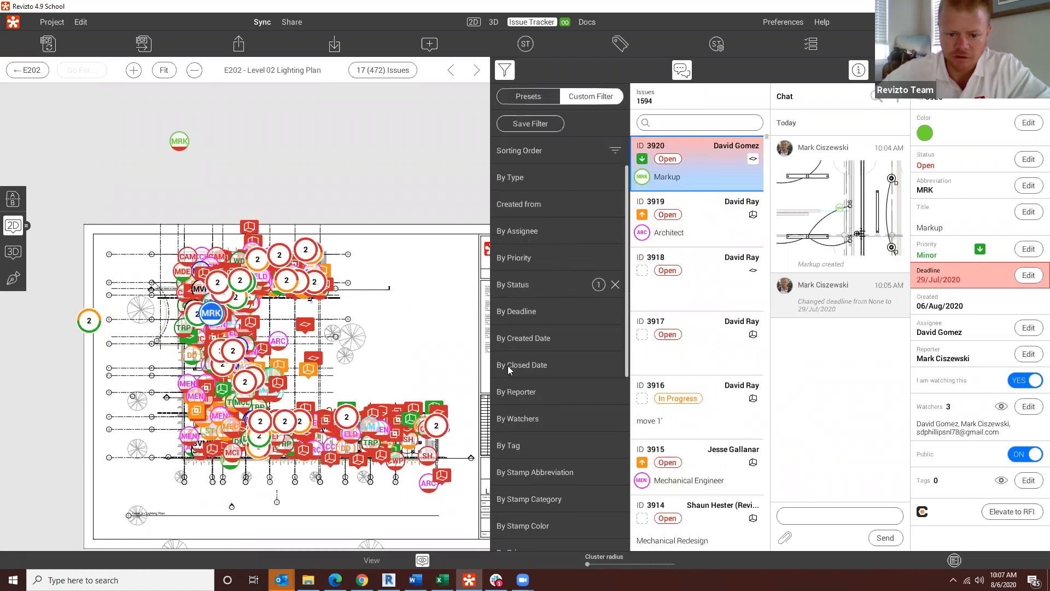
{"action": "scroll", "coordinate": [544, 439], "scroll_direction": "down", "scroll_amount": 4}
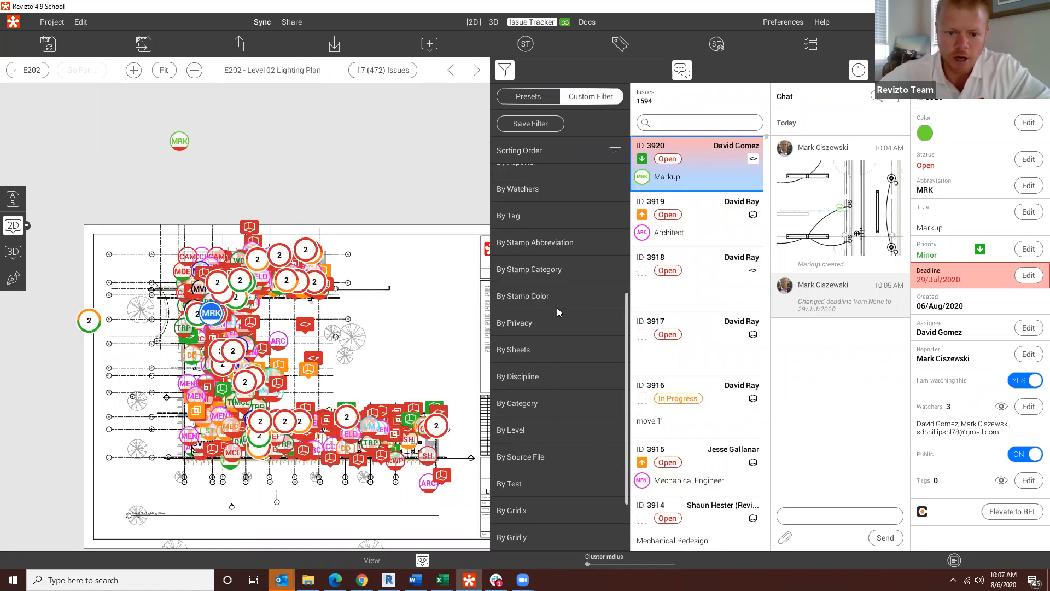
{"action": "left_click", "coordinate": [525, 270]}
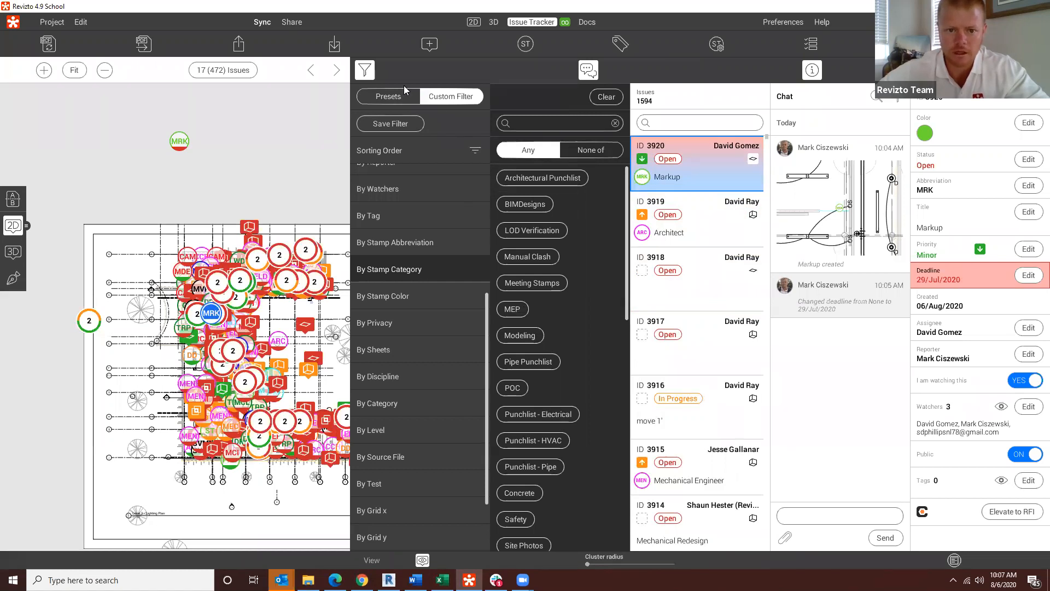
{"action": "left_click", "coordinate": [392, 245]}
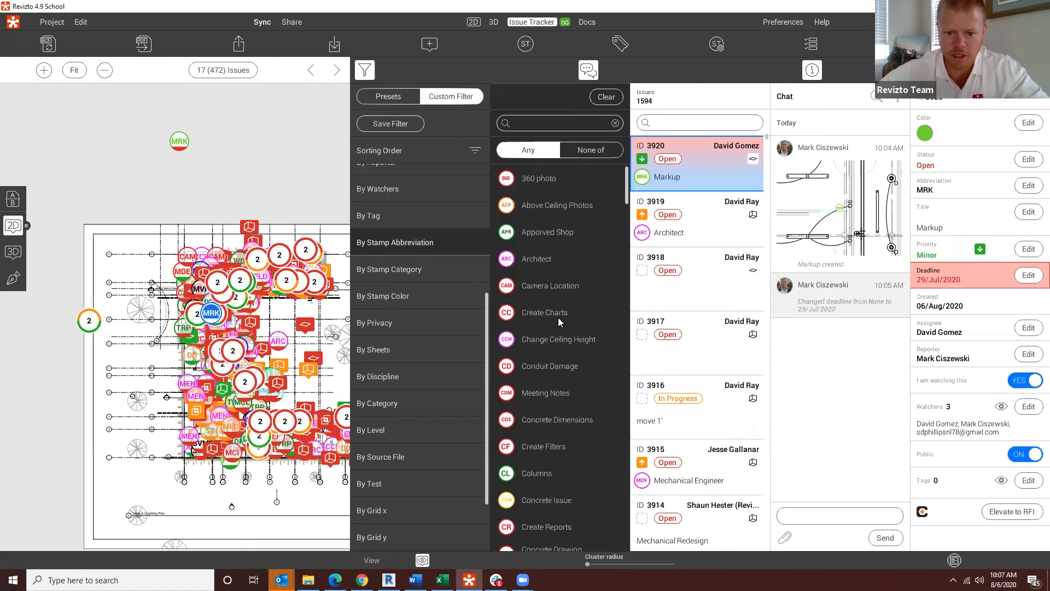
{"action": "scroll", "coordinate": [538, 463], "scroll_direction": "down", "scroll_amount": 10}
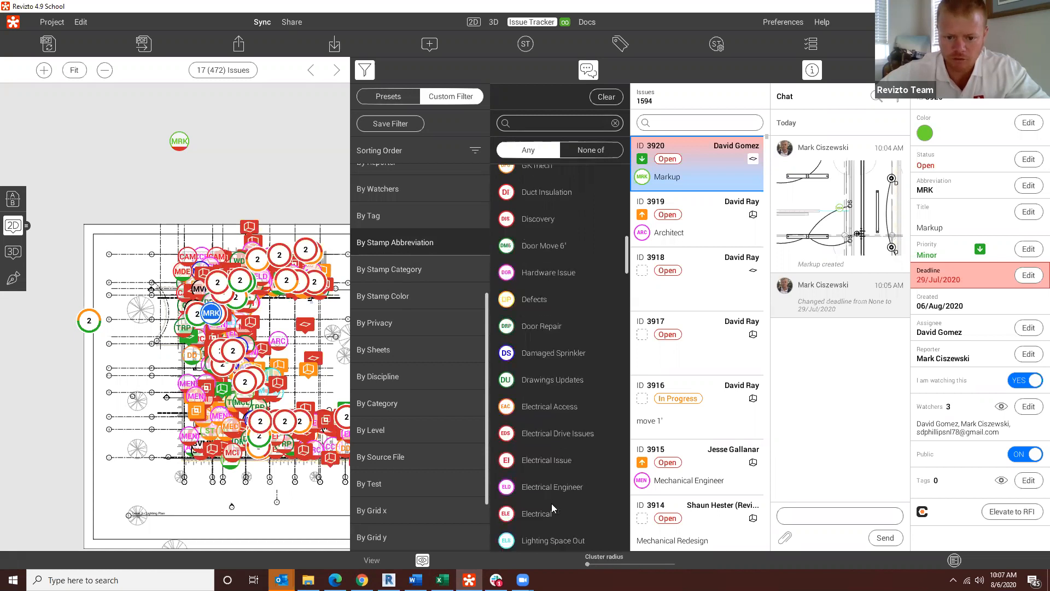
{"action": "left_click", "coordinate": [524, 123]}
{"action": "type", "text": "d"}
{"action": "key", "text": "BackSpace"}
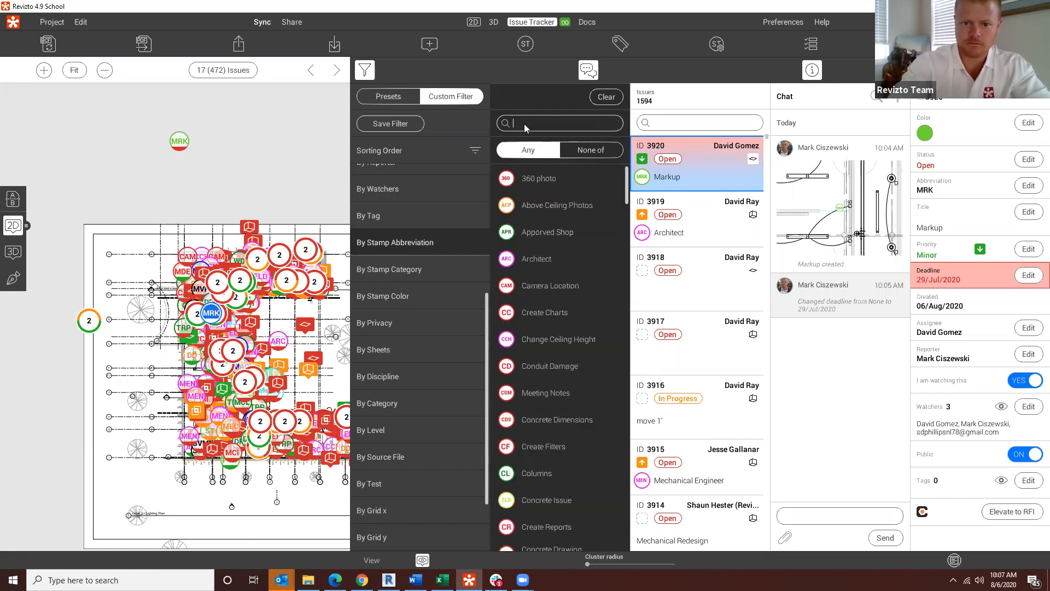
Step: Search the stamp categories for "pun" and filter the issues by every matching punchlist category, including Architectural, Pipe, Electrical and HVAC
{"action": "left_click", "coordinate": [412, 268]}
{"action": "left_click", "coordinate": [522, 124]}
{"action": "type", "text": "pun"}
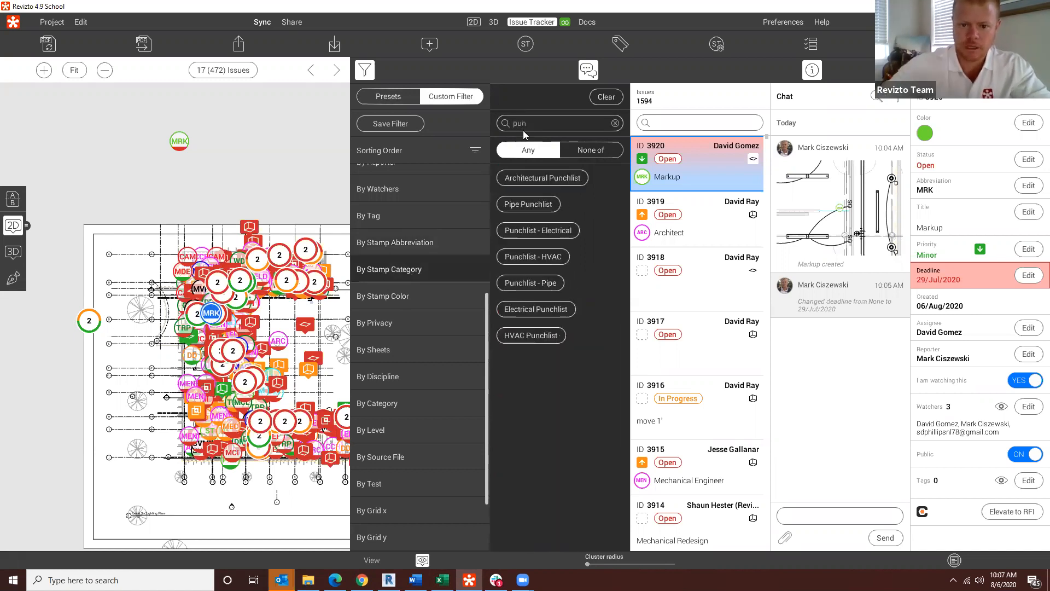
{"action": "left_click", "coordinate": [533, 231]}
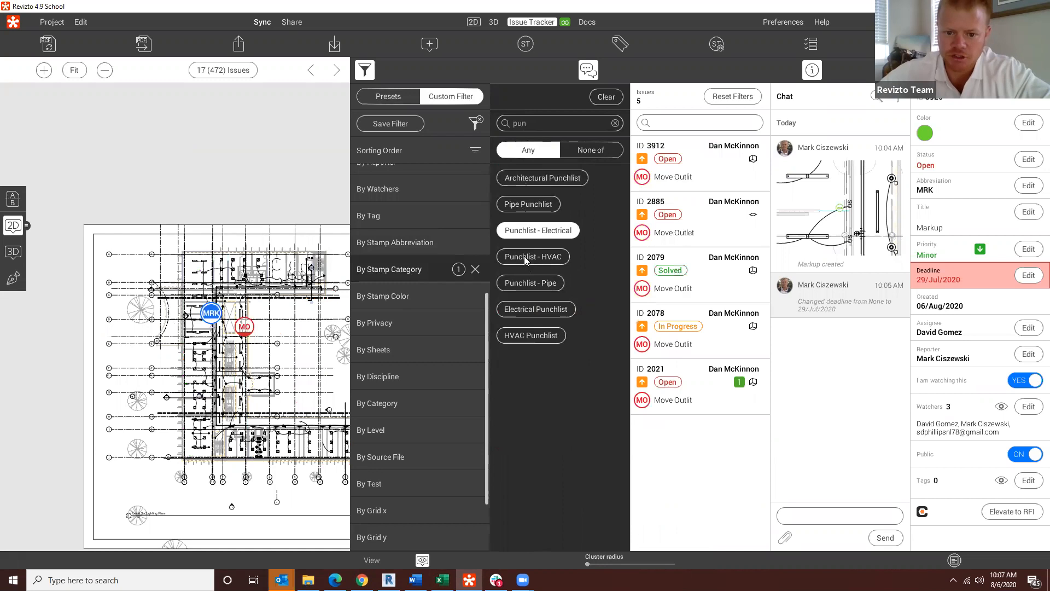
{"action": "left_click", "coordinate": [524, 256]}
{"action": "left_click", "coordinate": [524, 284]}
{"action": "left_click", "coordinate": [524, 309]}
{"action": "left_click", "coordinate": [521, 336]}
{"action": "left_click", "coordinate": [527, 206]}
{"action": "left_click", "coordinate": [535, 180]}
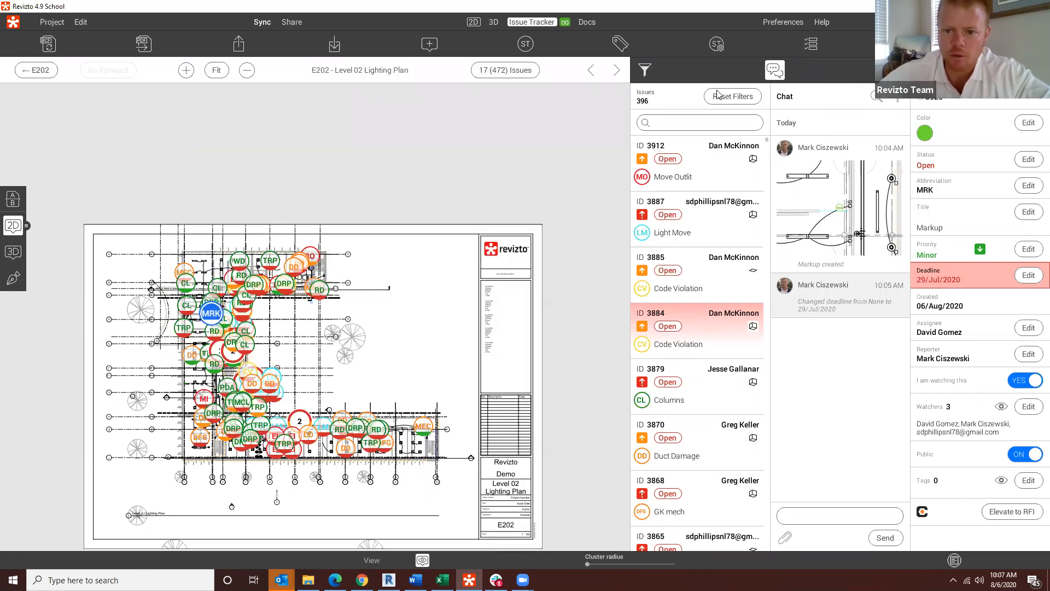
Step: Extend the custom filter's status exclusion to Solved issues alongside Closed ones, and bring the whole sheet back into view
{"action": "left_click", "coordinate": [642, 70]}
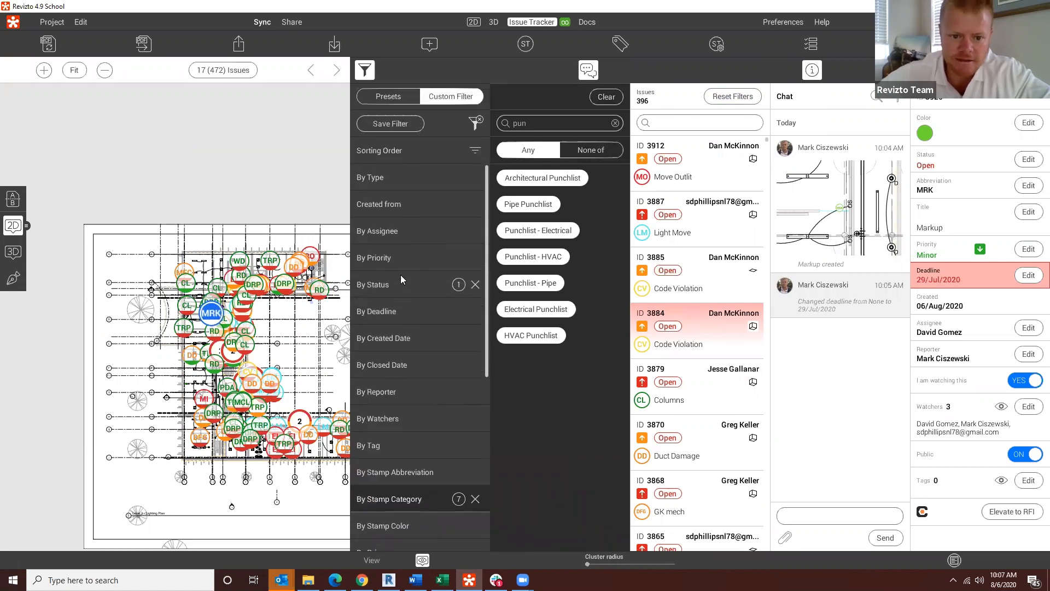
{"action": "left_click", "coordinate": [401, 292]}
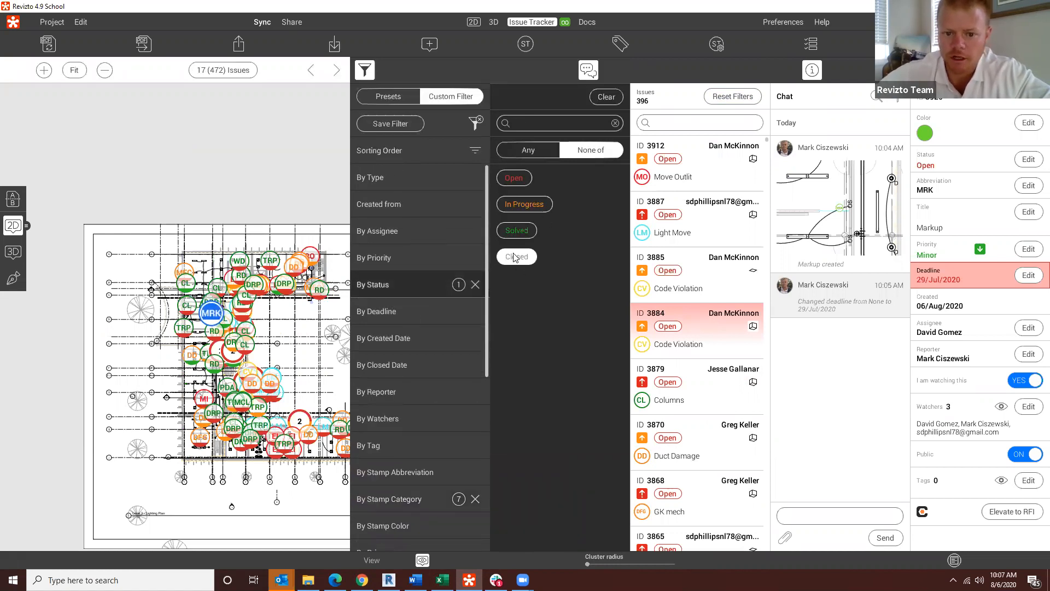
{"action": "left_click", "coordinate": [519, 235]}
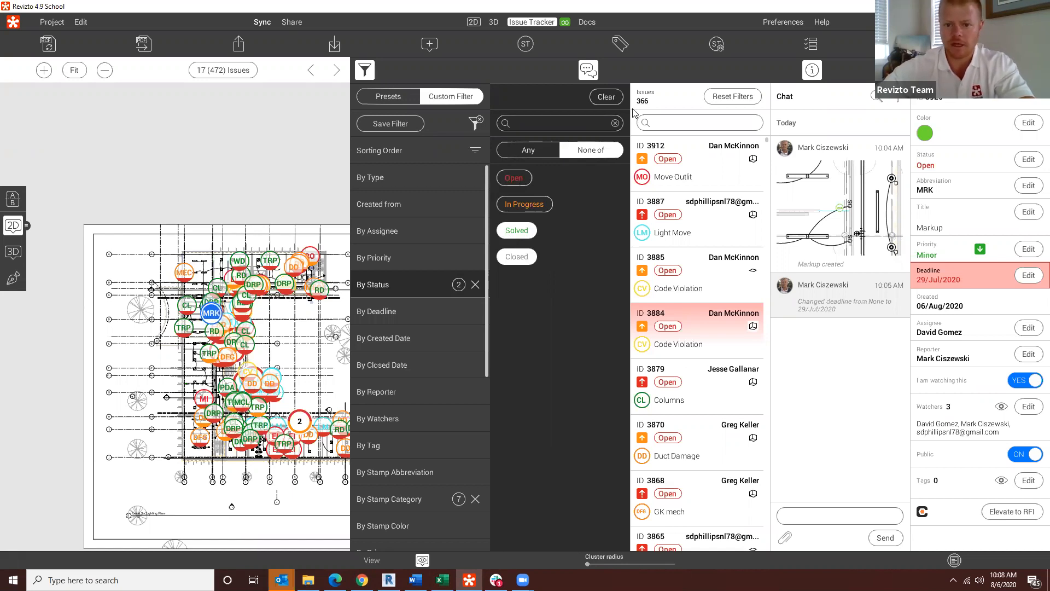
{"action": "left_click", "coordinate": [366, 70]}
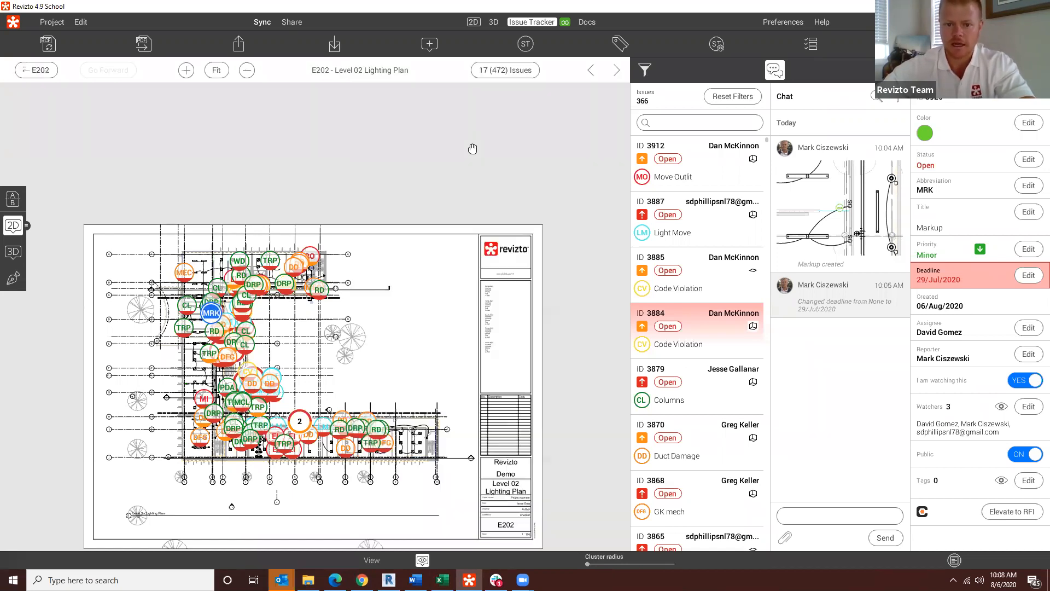
Step: Save the current custom filter as a new preset named "field team"
{"action": "left_click", "coordinate": [649, 69]}
{"action": "scroll", "coordinate": [435, 525], "scroll_direction": "down", "scroll_amount": 5}
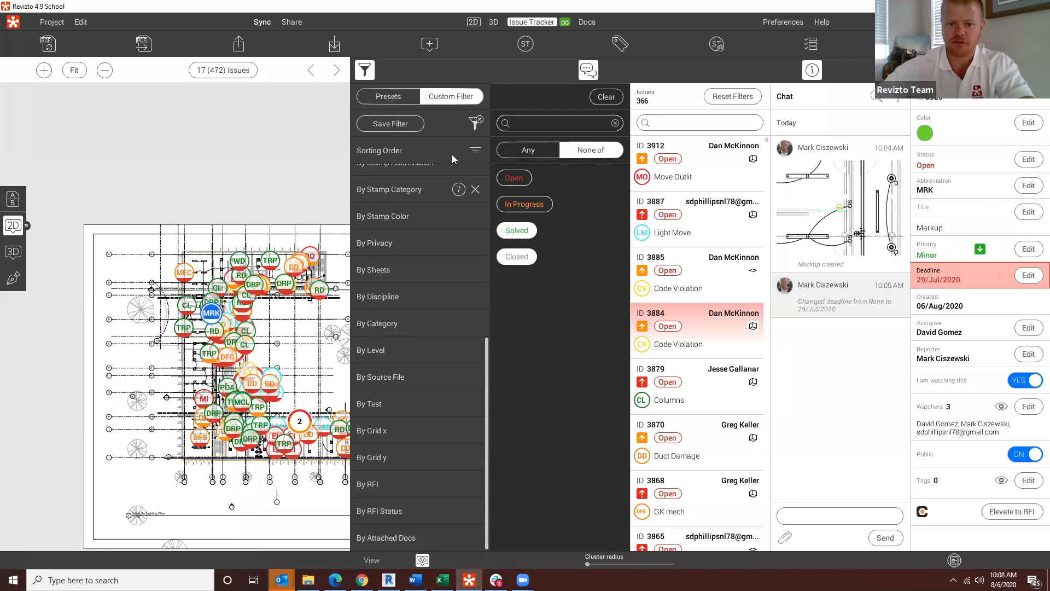
{"action": "type", "text": "field tea"}
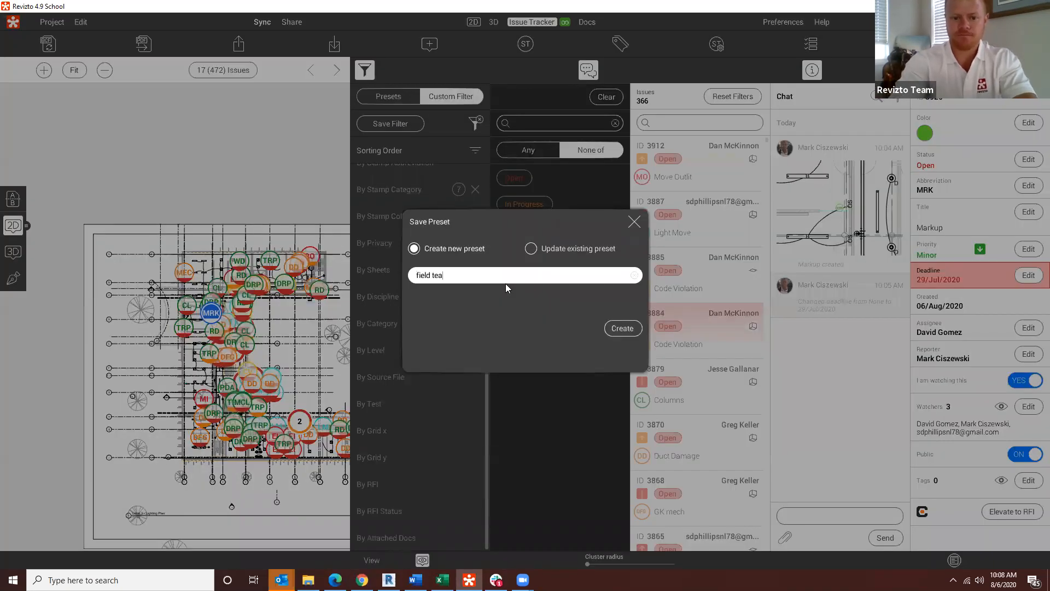
{"action": "type", "text": "m"}
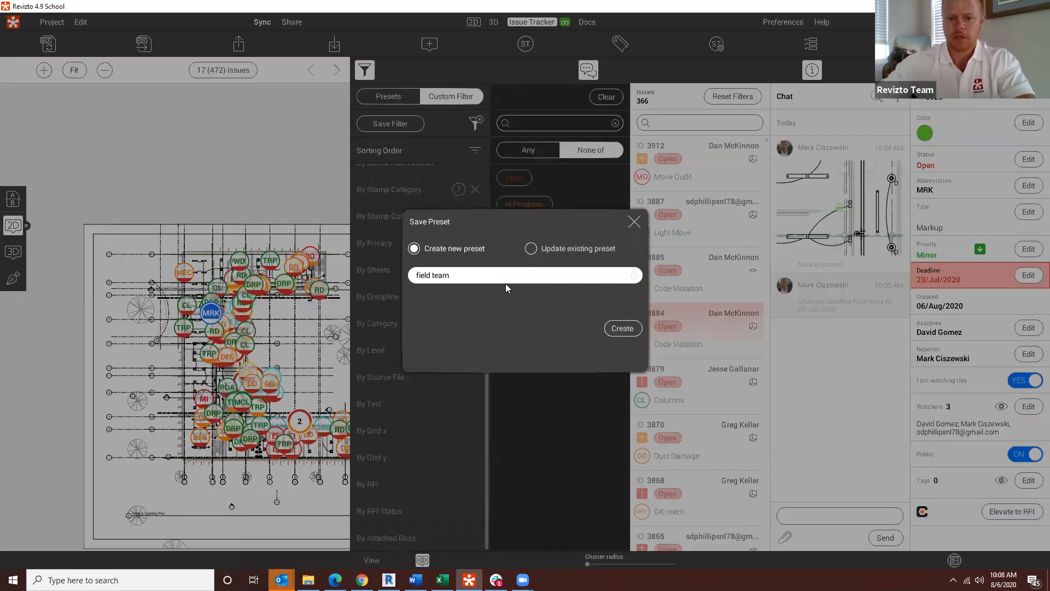
{"action": "left_click", "coordinate": [628, 327]}
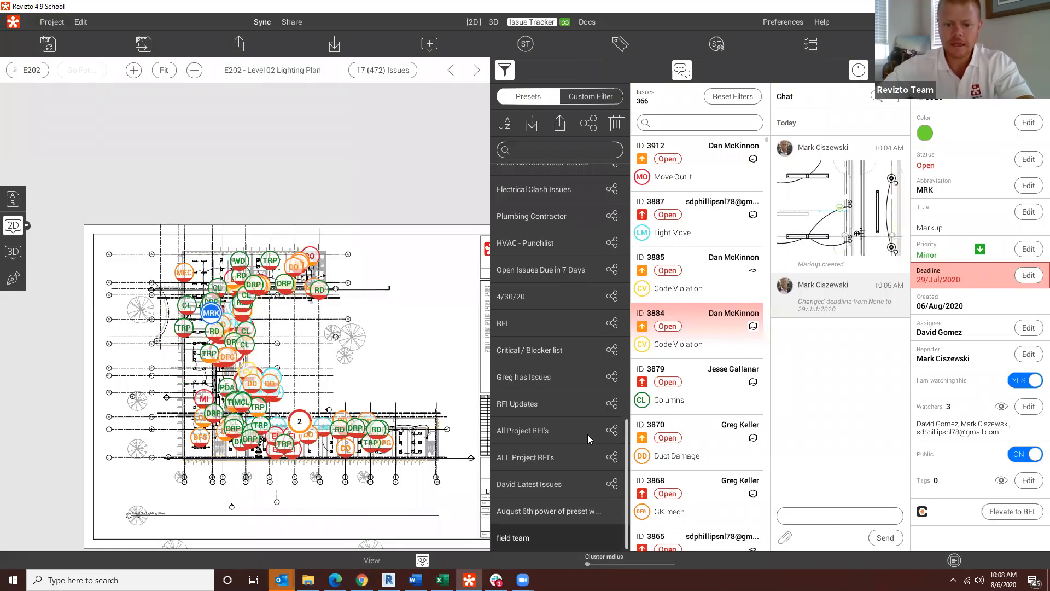
Step: Share the "field team" preset with the project team and close the filter settings
{"action": "left_click", "coordinate": [589, 123]}
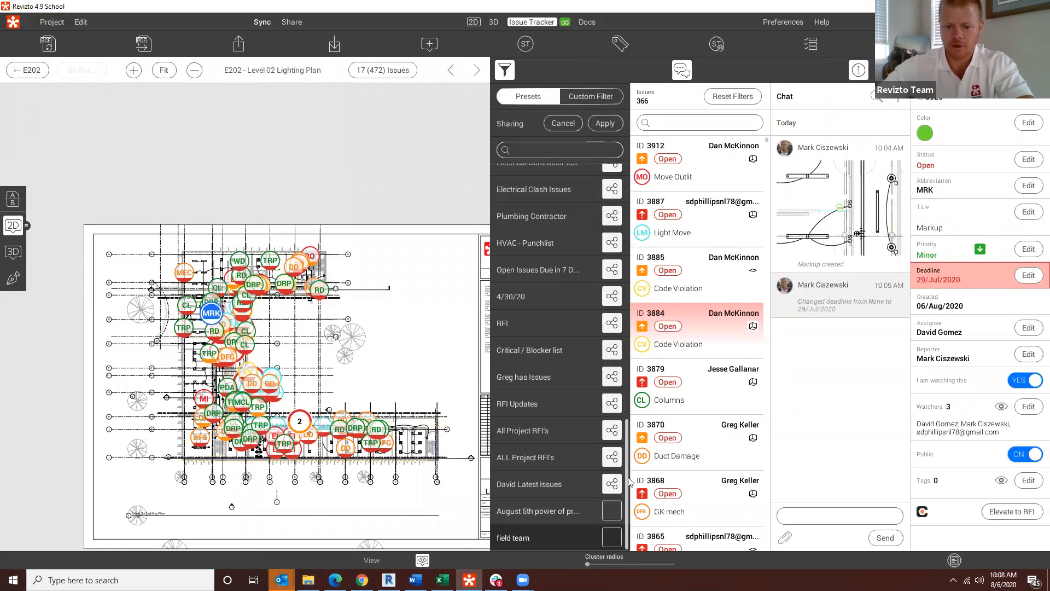
{"action": "left_click", "coordinate": [599, 122]}
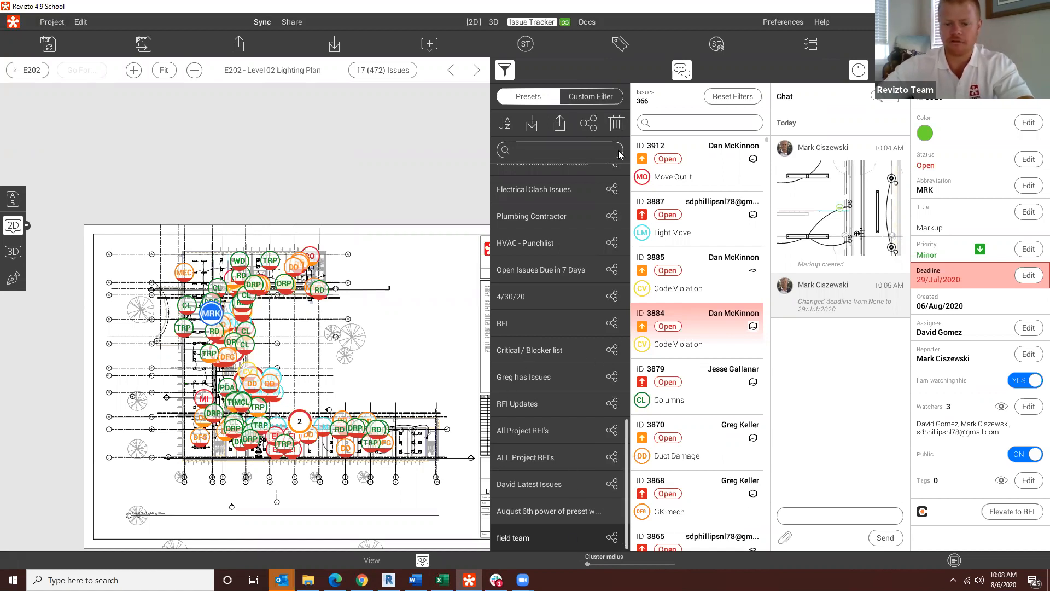
{"action": "left_click", "coordinate": [508, 72]}
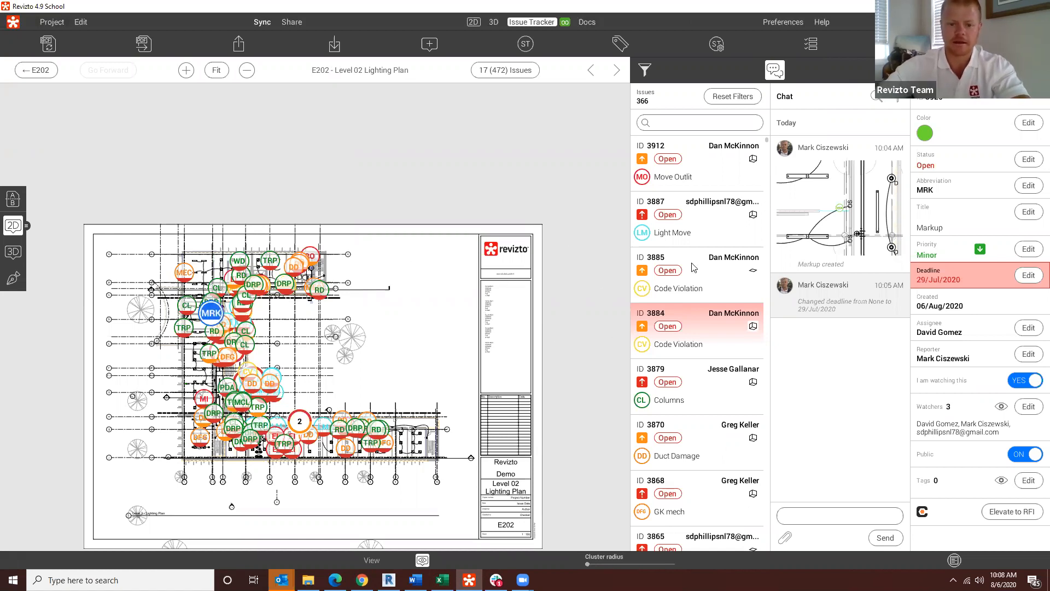
Step: Reset the issue filters, apply the "field team" preset and inspect its pins up close on the E202 lighting plan
{"action": "left_click", "coordinate": [646, 69]}
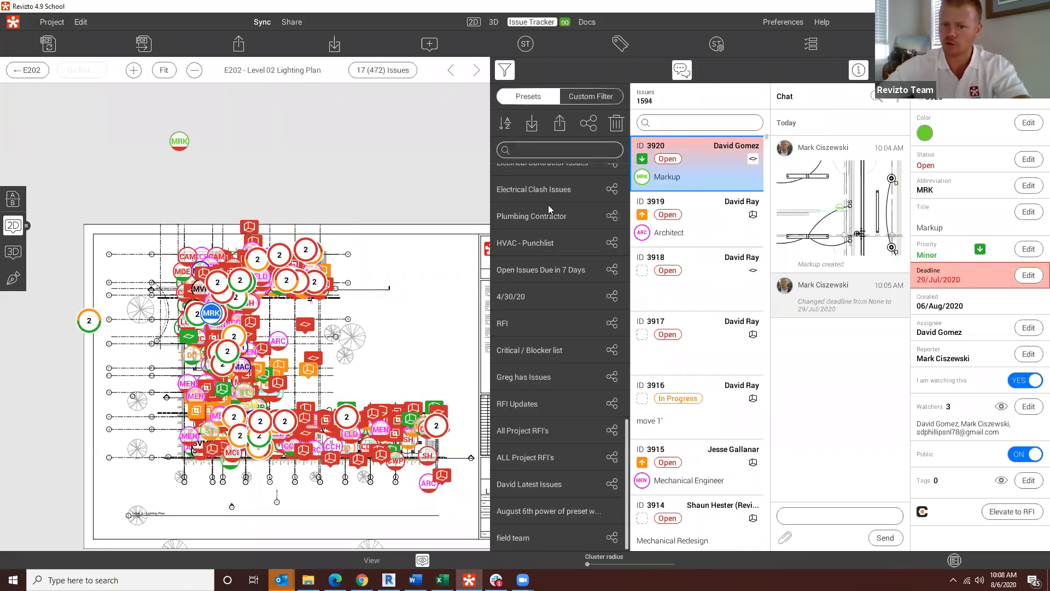
{"action": "scroll", "coordinate": [533, 432], "scroll_direction": "up", "scroll_amount": 10}
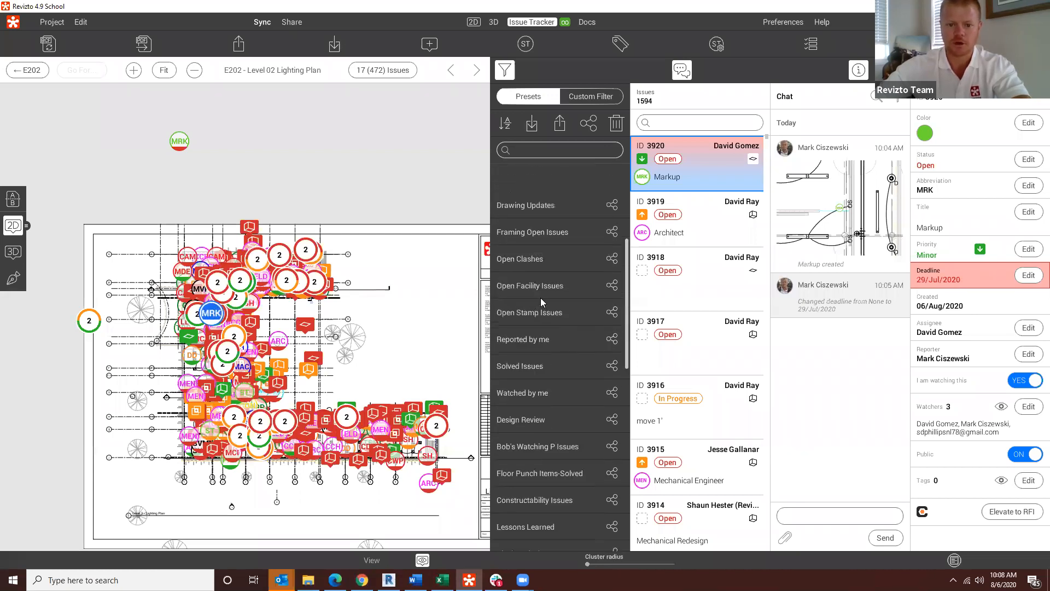
{"action": "scroll", "coordinate": [564, 376], "scroll_direction": "down", "scroll_amount": 10}
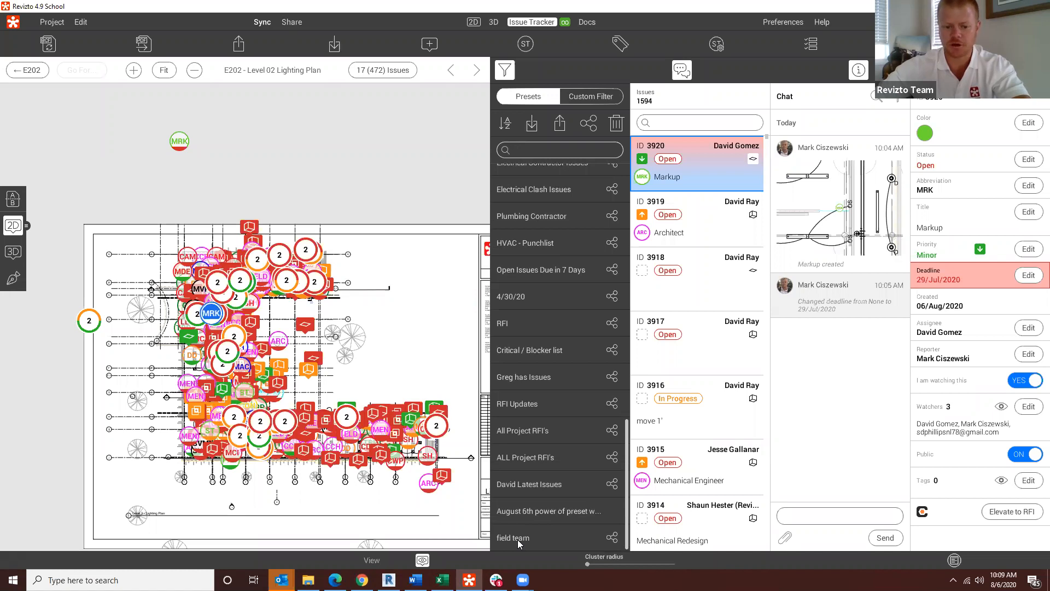
{"action": "left_click", "coordinate": [517, 538]}
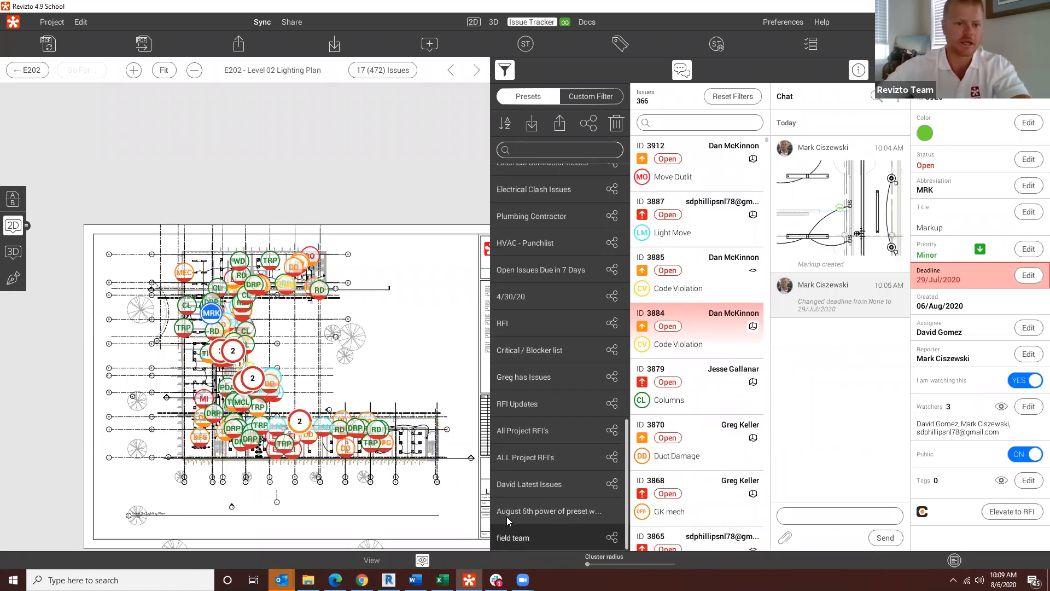
{"action": "left_click", "coordinate": [505, 70]}
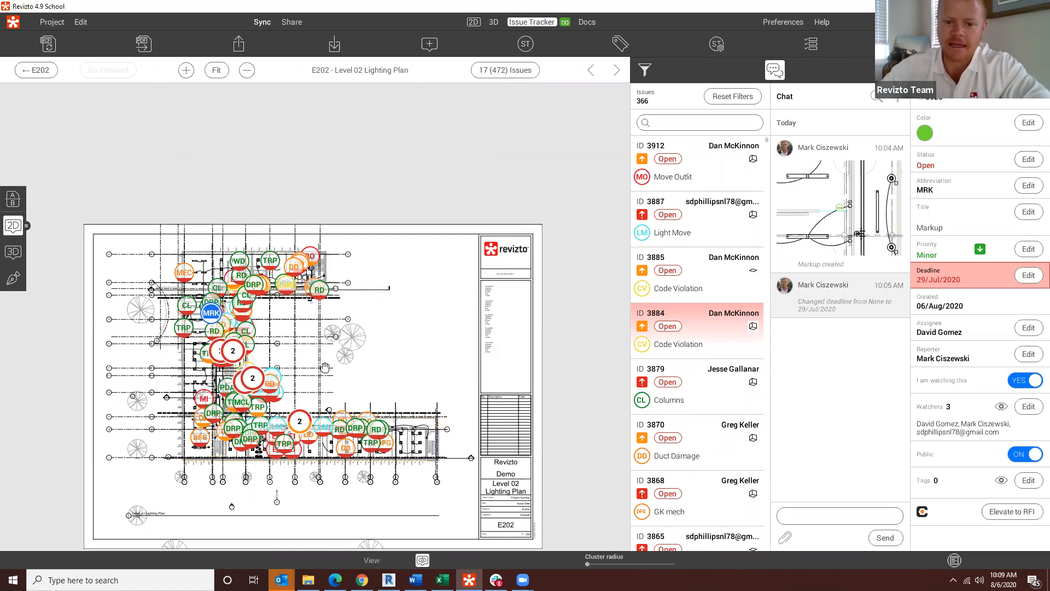
{"action": "scroll", "coordinate": [279, 383], "scroll_direction": "up", "scroll_amount": 5}
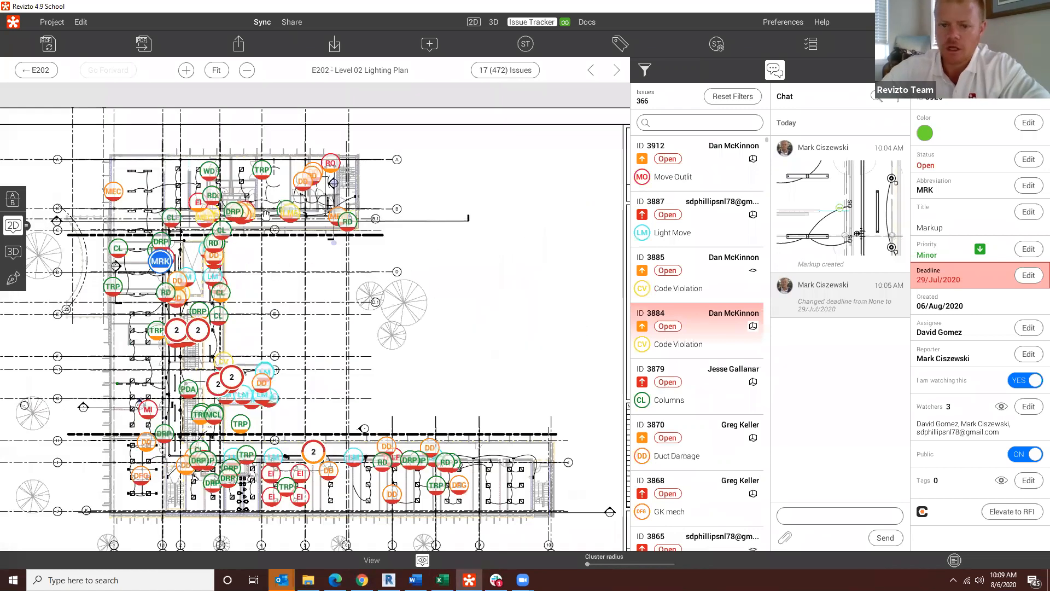
{"action": "left_click_drag", "start_coordinate": [223, 268], "coordinate": [349, 248]}
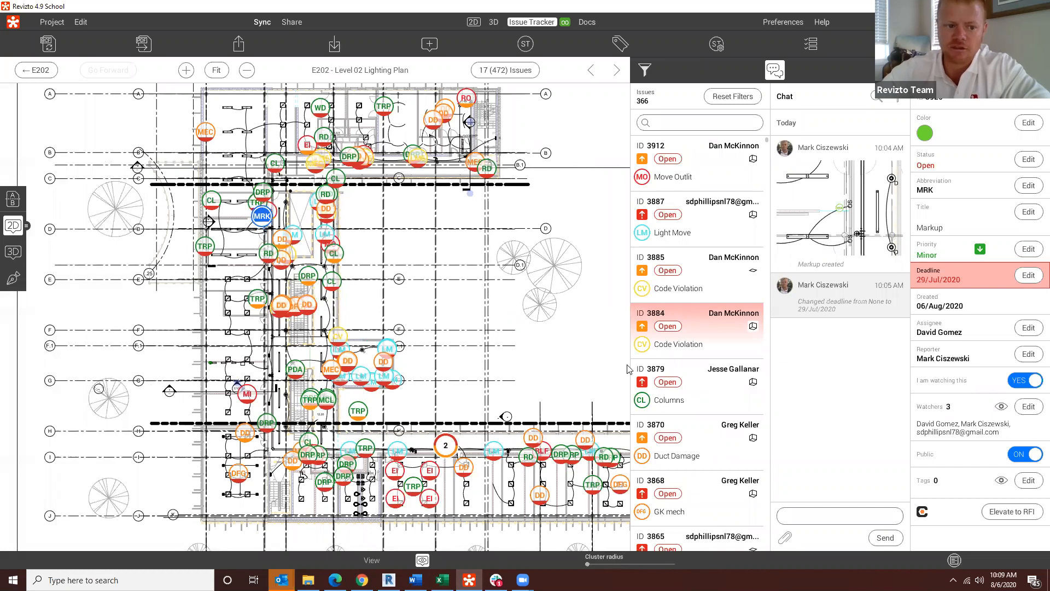
Step: Open the 3D model, move to the building's exterior and display the filtered issue pins there
{"action": "left_click", "coordinate": [13, 252]}
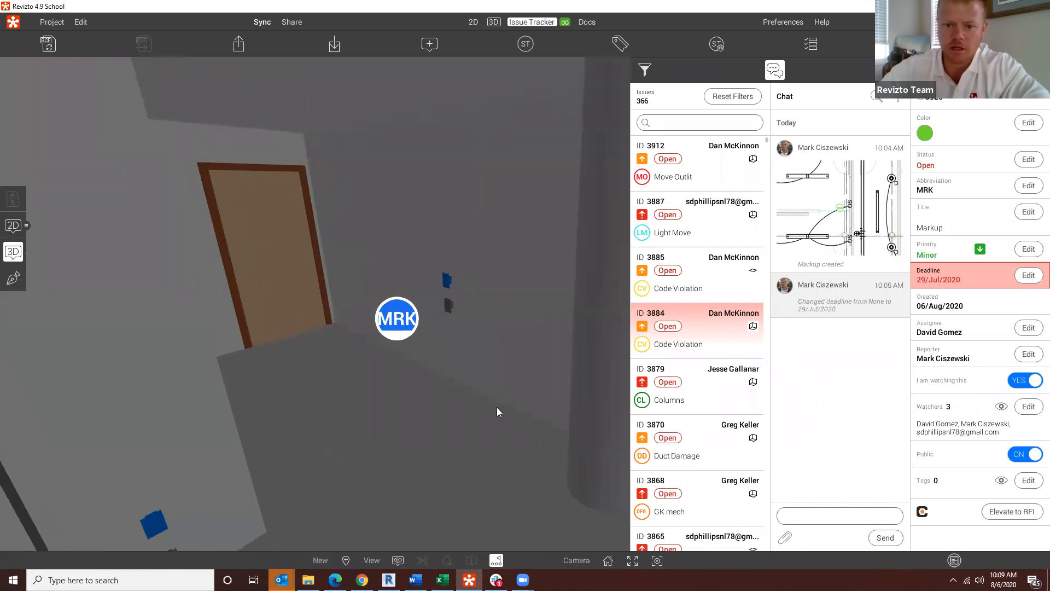
{"action": "key", "text": "w"}
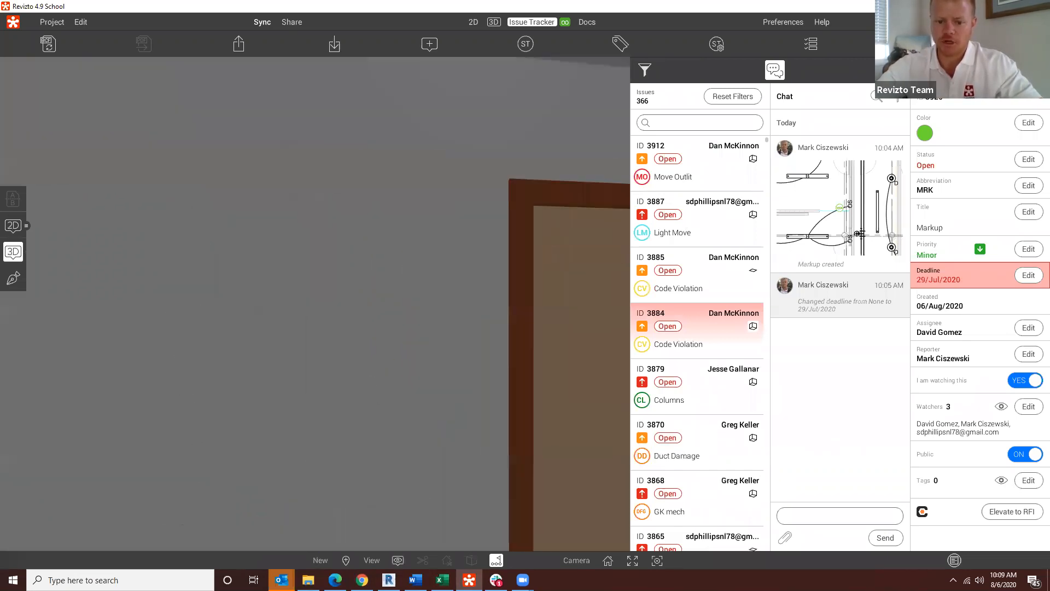
{"action": "key", "text": "w"}
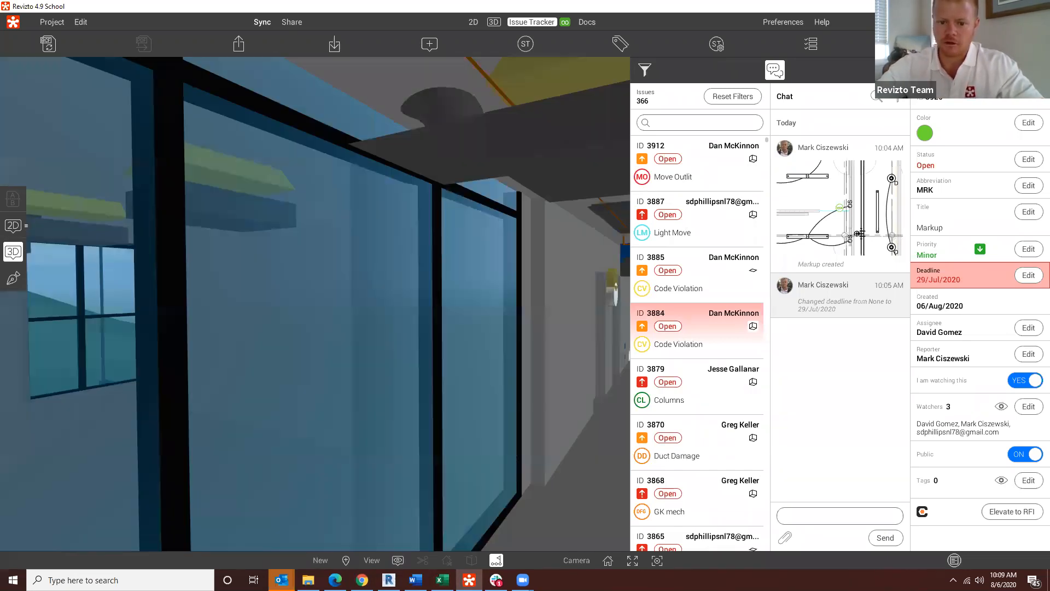
{"action": "key", "text": "w"}
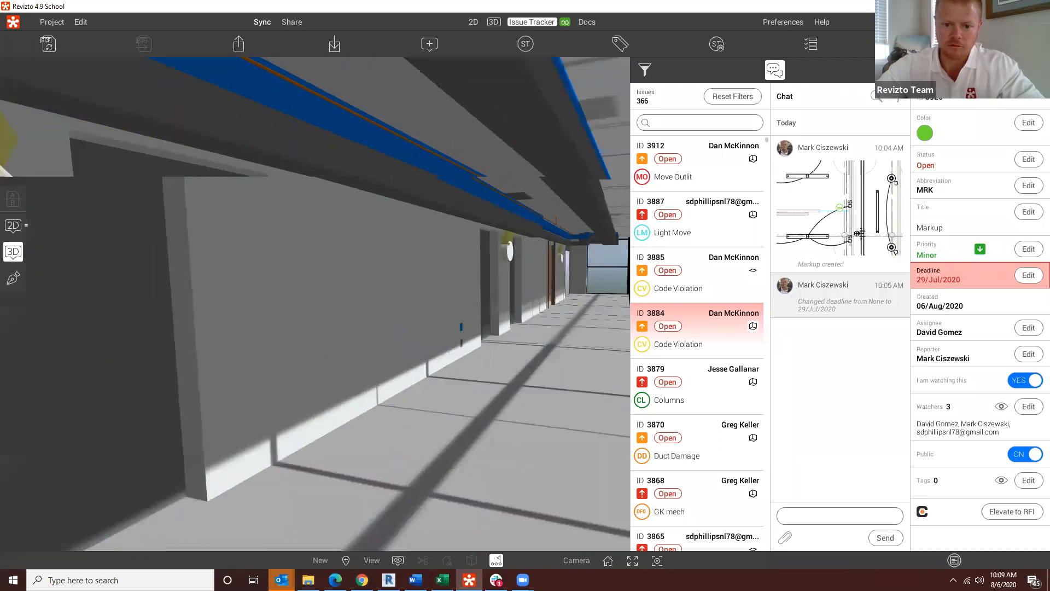
{"action": "key", "text": "s"}
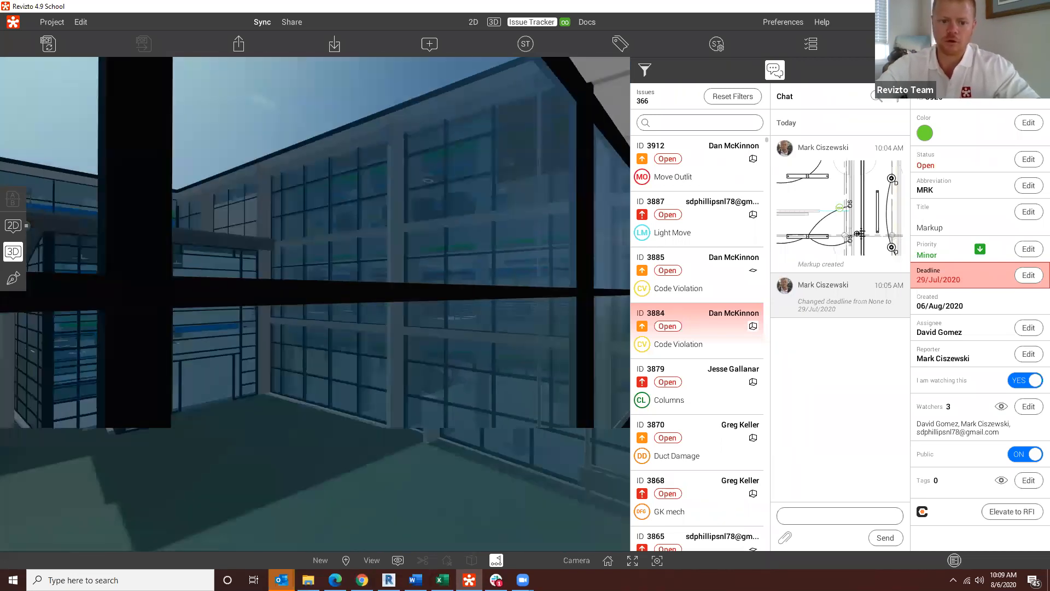
{"action": "key", "text": "w"}
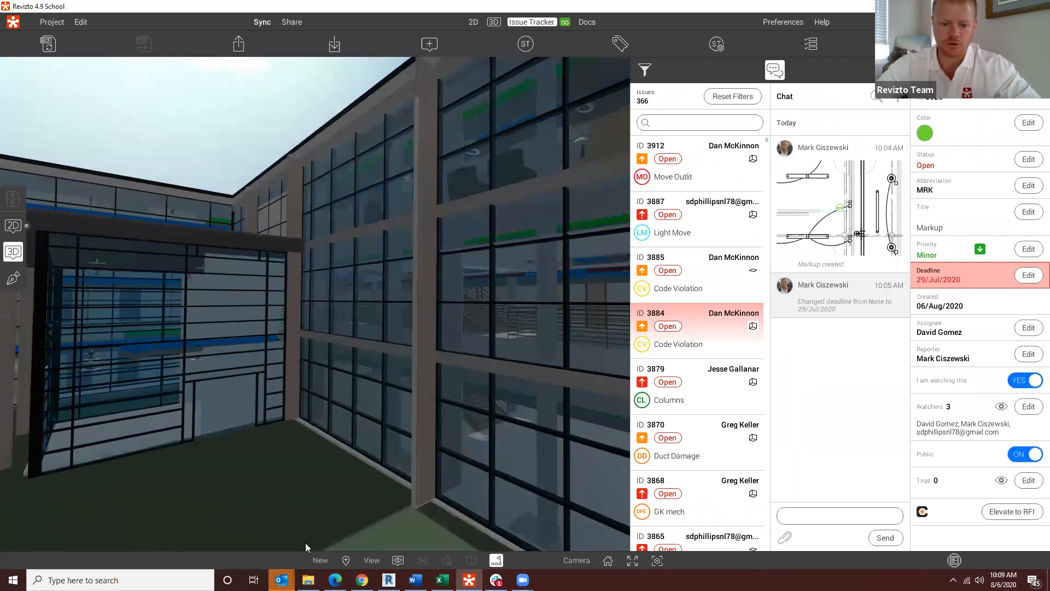
{"action": "left_click", "coordinate": [397, 560]}
{"action": "scroll", "coordinate": [523, 294], "scroll_direction": "up", "scroll_amount": 2}
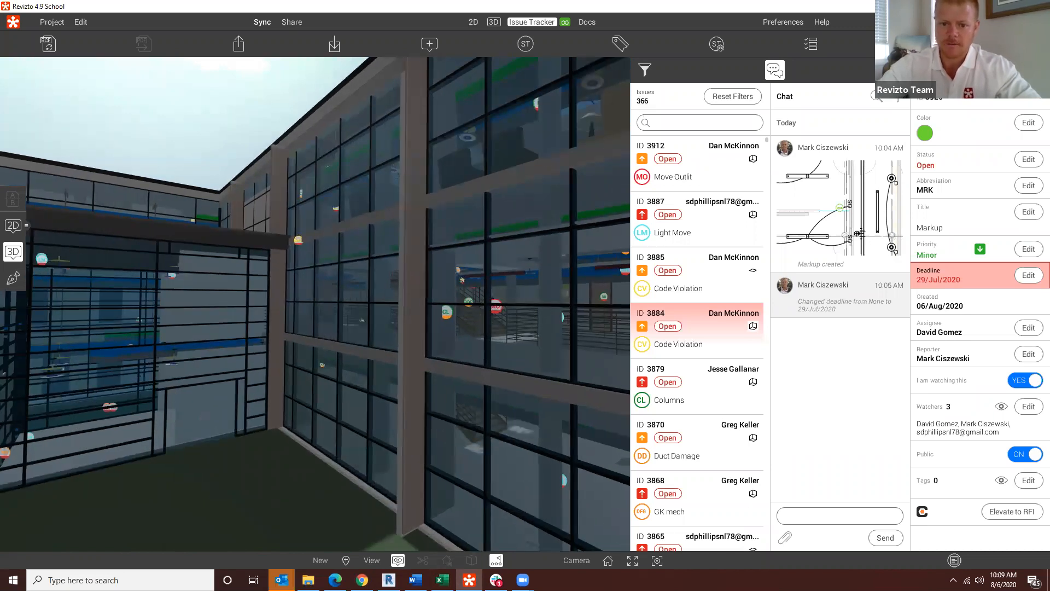
Step: Reset the issue filters and apply the "August 6th power of preset w..." preset to the 3D model
{"action": "left_click_drag", "start_coordinate": [328, 320], "coordinate": [437, 336]}
{"action": "left_click", "coordinate": [729, 97]}
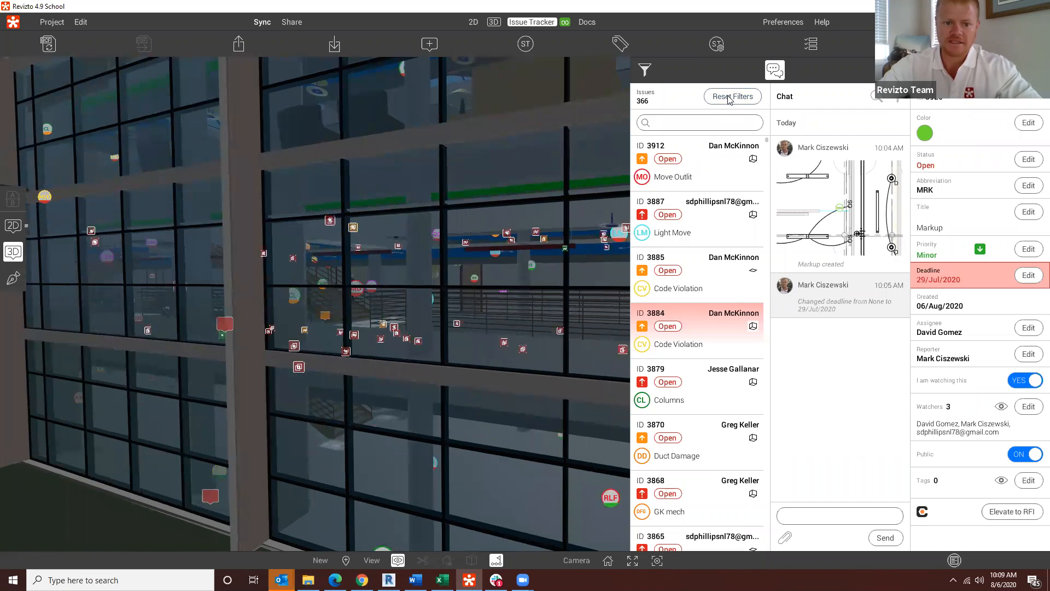
{"action": "left_click", "coordinate": [646, 70]}
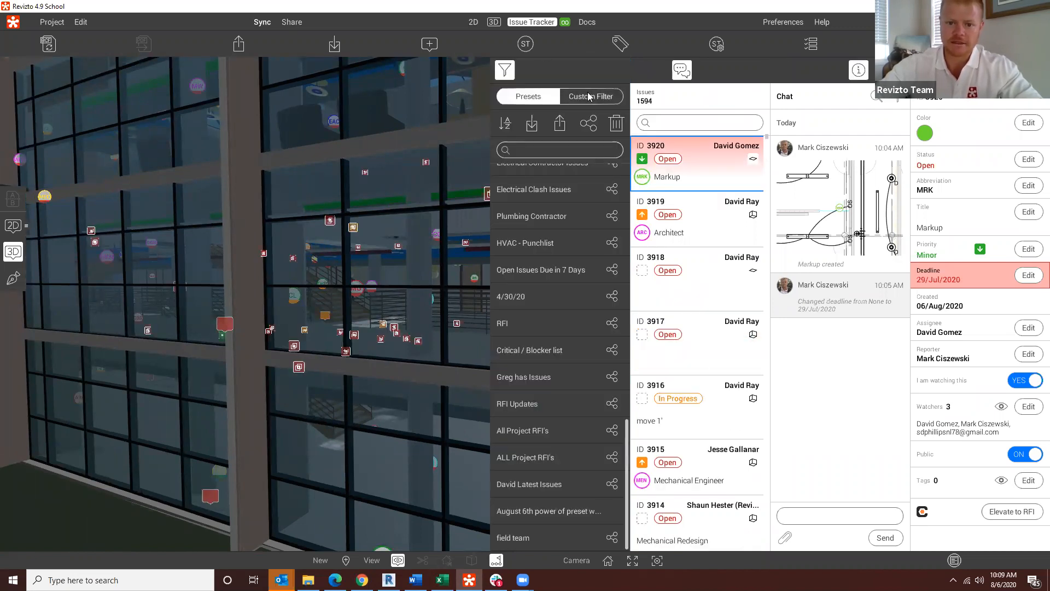
{"action": "left_click_drag", "start_coordinate": [489, 457], "coordinate": [533, 499]}
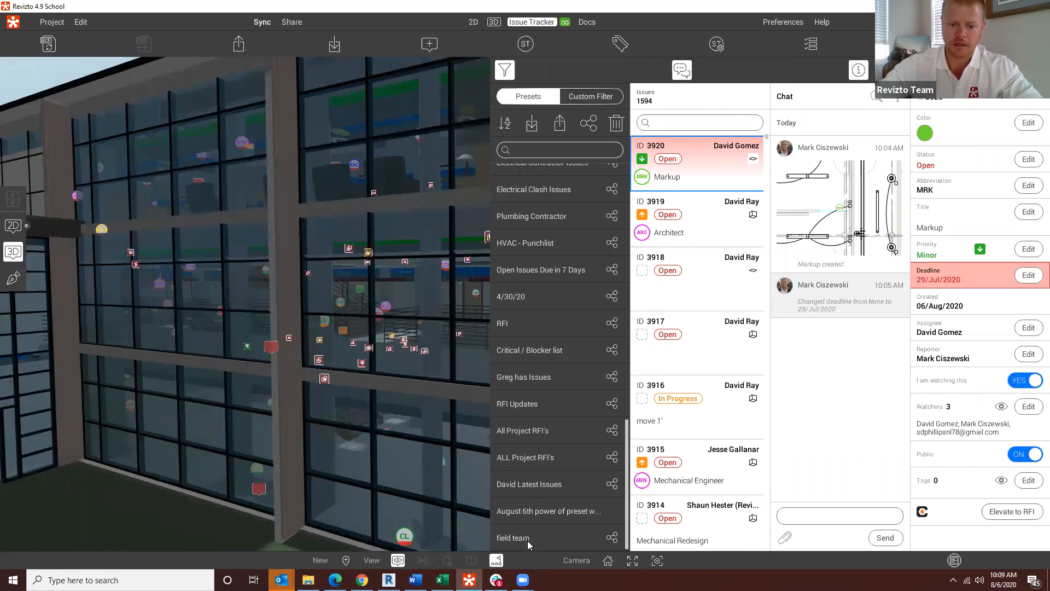
{"action": "left_click", "coordinate": [538, 512]}
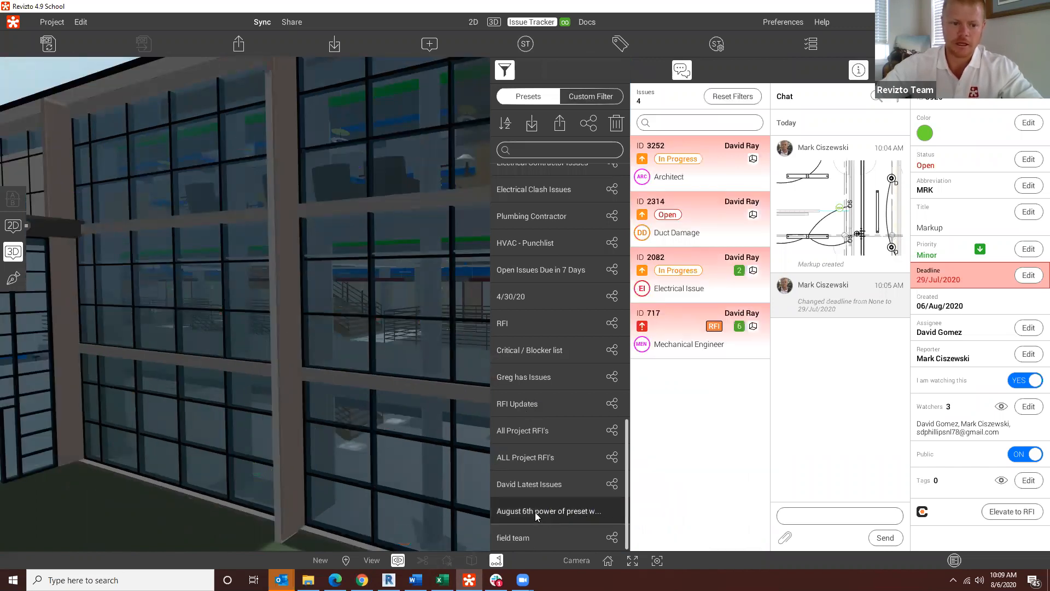
Step: Move inside the building in the 3D model and apply the "RFI Updates" preset there
{"action": "left_click_drag", "start_coordinate": [350, 307], "coordinate": [164, 284]}
{"action": "key", "text": "w"}
{"action": "key", "text": "w"}
{"action": "left_click_drag", "start_coordinate": [230, 285], "coordinate": [419, 373]}
{"action": "key", "text": "w"}
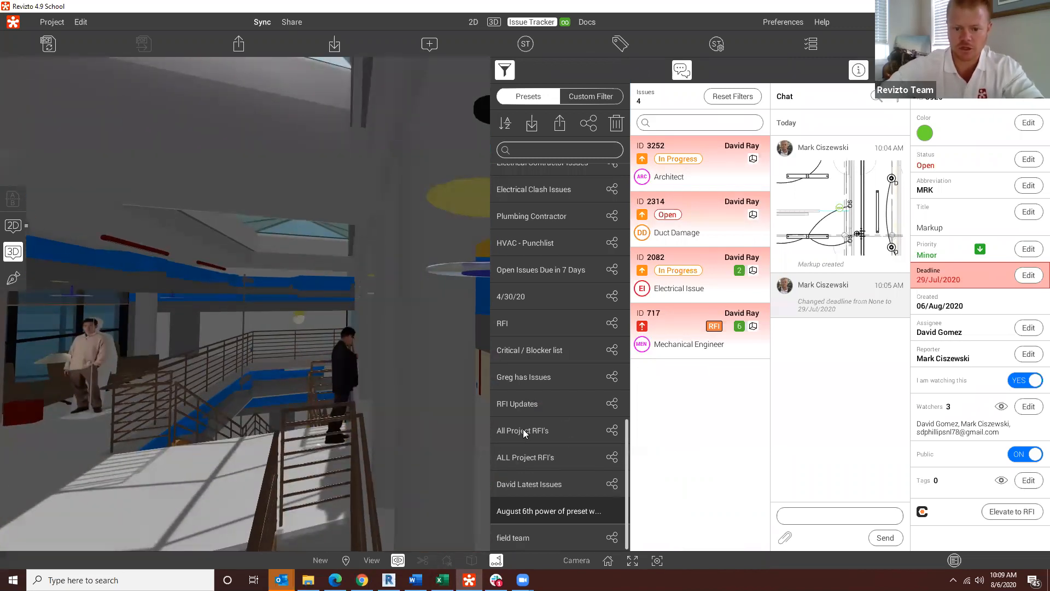
{"action": "left_click", "coordinate": [511, 405]}
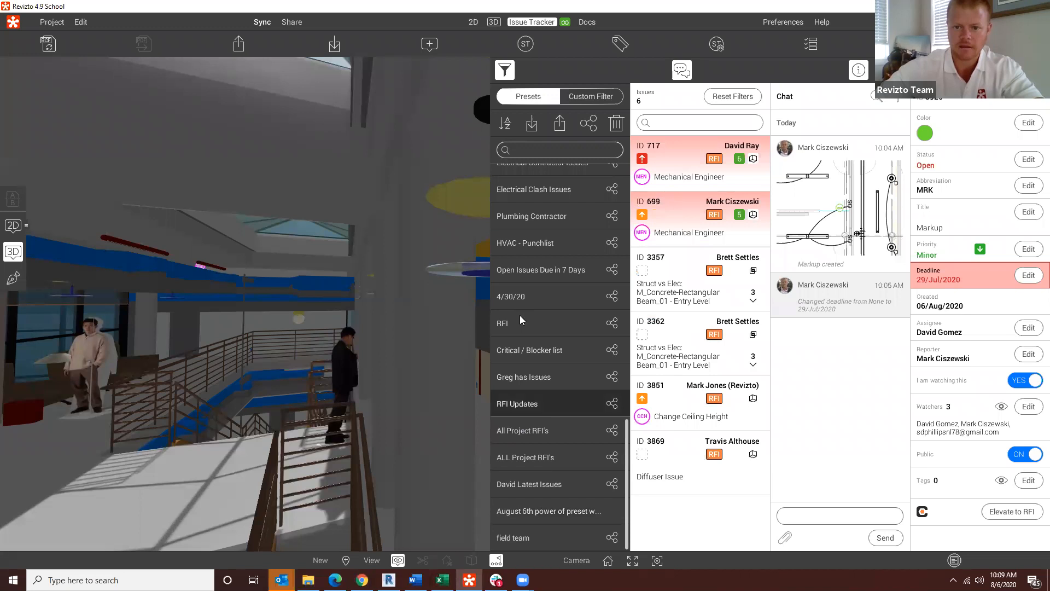
Step: Apply the "4/30/20" preset, view its issue pins around the interior railings and close the filter settings
{"action": "left_click", "coordinate": [517, 298]}
{"action": "left_click_drag", "start_coordinate": [350, 307], "coordinate": [10, 420]}
{"action": "key", "text": "w"}
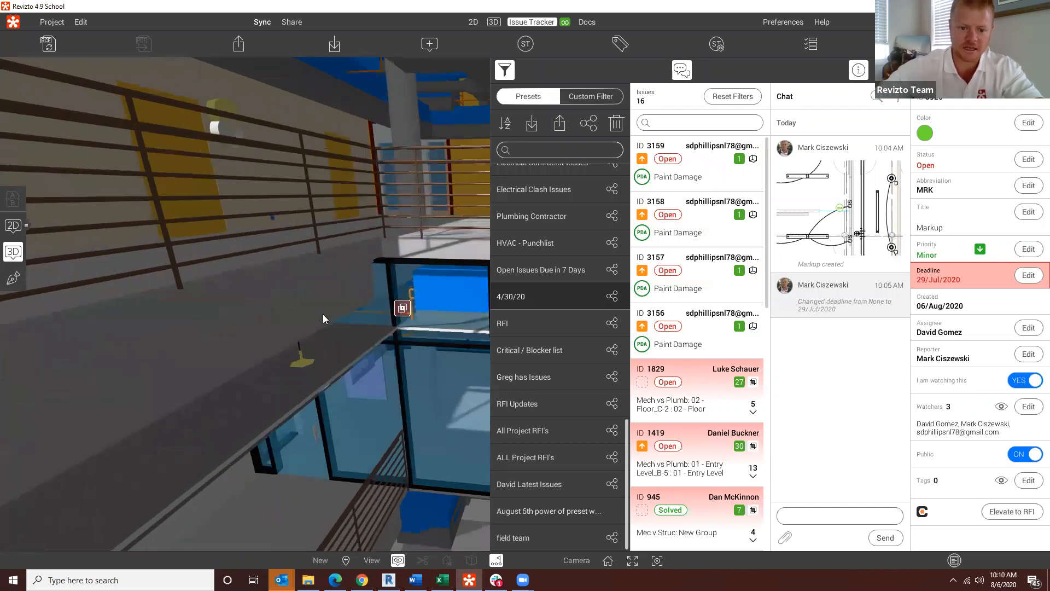
{"action": "left_click", "coordinate": [514, 71]}
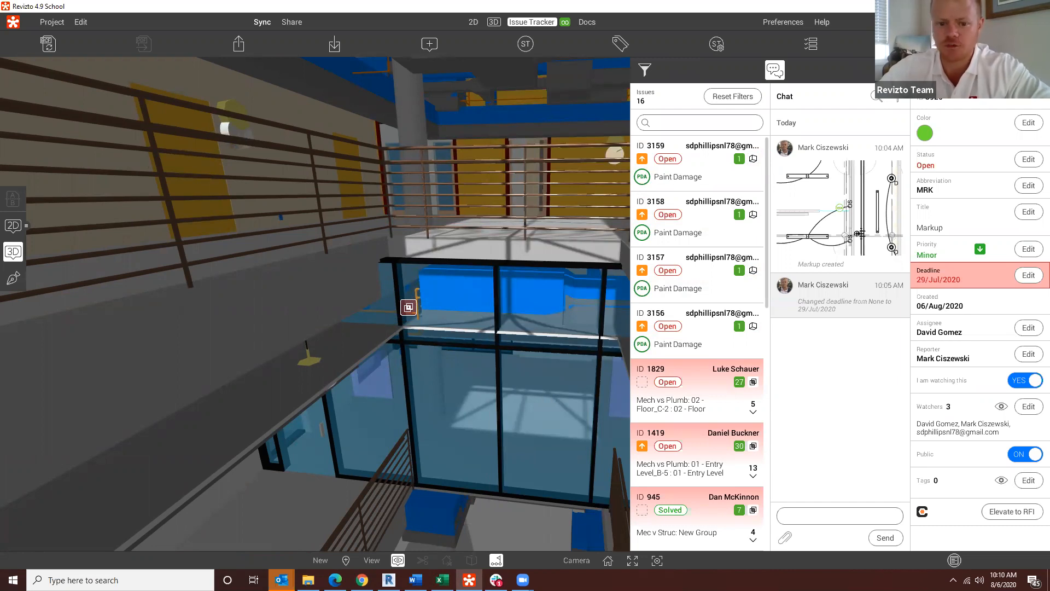
Step: Switch to Revizto Workspace in the web browser at full window size and look through the project's reports
{"action": "left_click", "coordinate": [906, 44]}
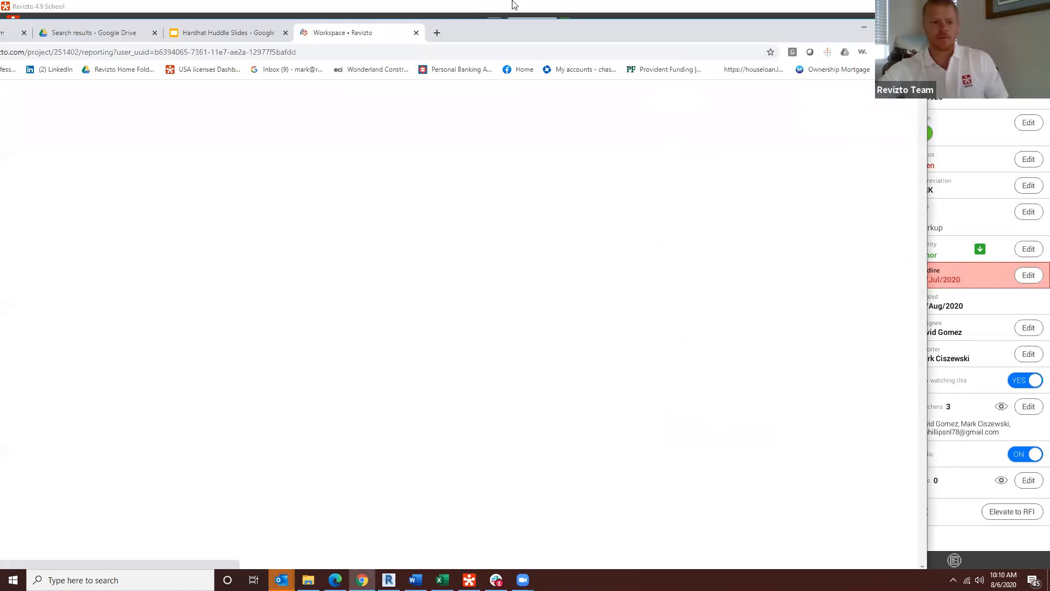
{"action": "left_click", "coordinate": [890, 26]}
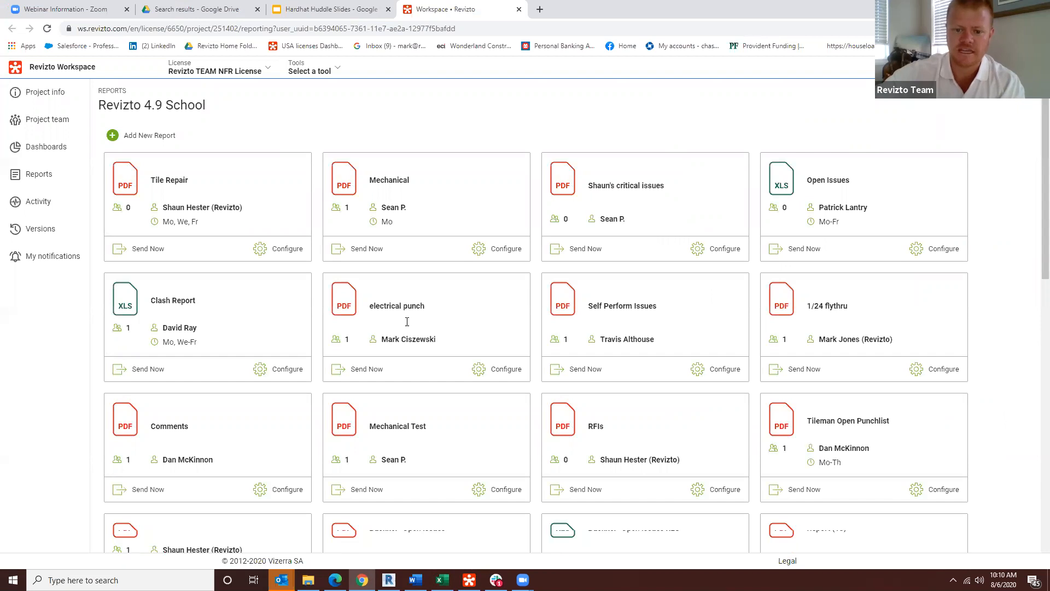
{"action": "scroll", "coordinate": [410, 329], "scroll_direction": "down", "scroll_amount": 6}
{"action": "scroll", "coordinate": [181, 269], "scroll_direction": "up", "scroll_amount": 6}
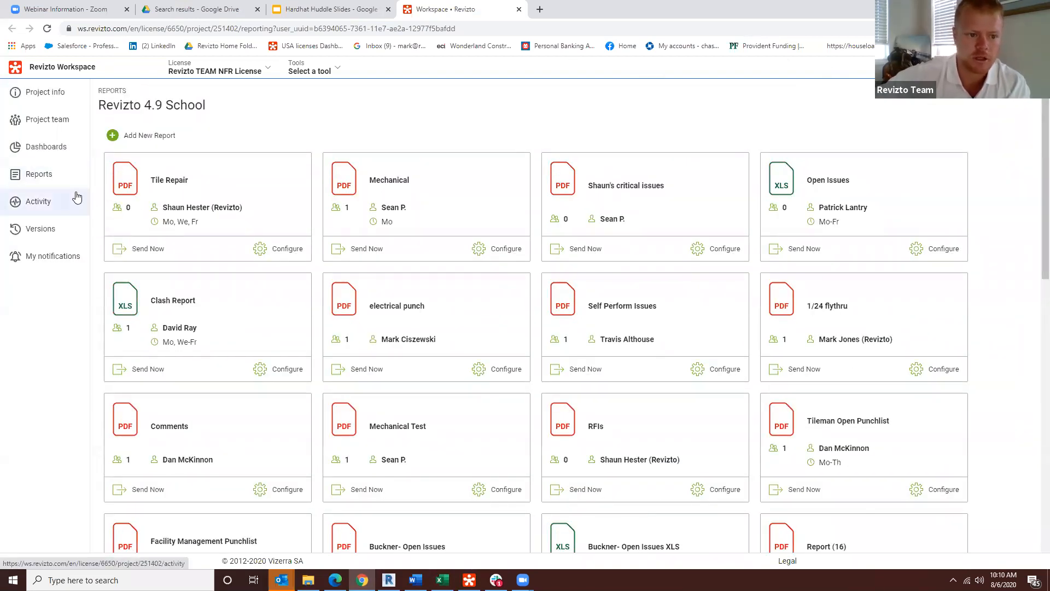
Step: Open the project's dashboards and review the Webinar - Dashboard with its 11/6/2019 Meeting chart
{"action": "left_click", "coordinate": [49, 146]}
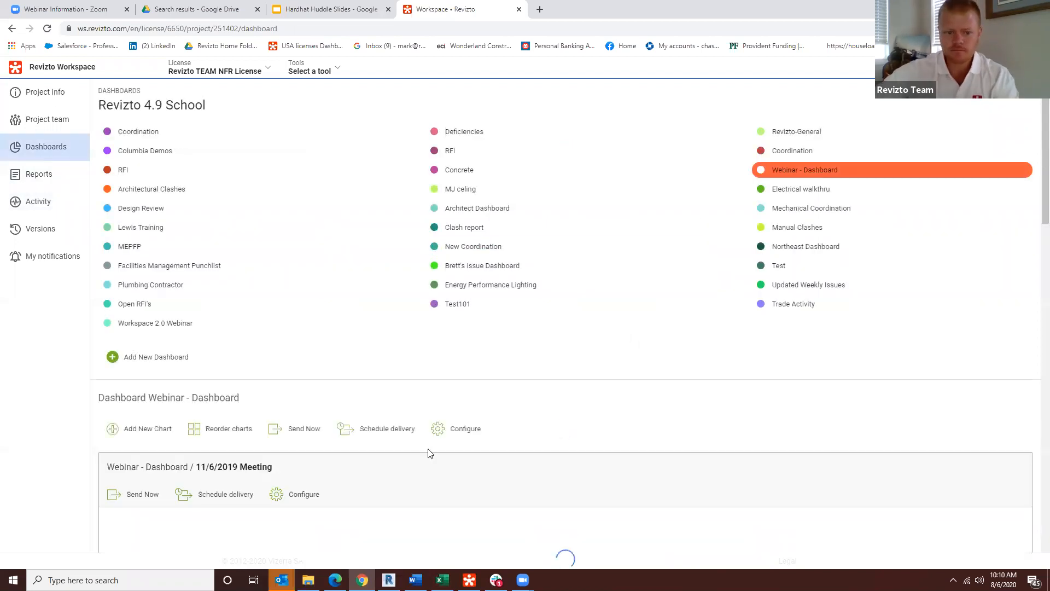
{"action": "scroll", "coordinate": [158, 432], "scroll_direction": "down", "scroll_amount": 2}
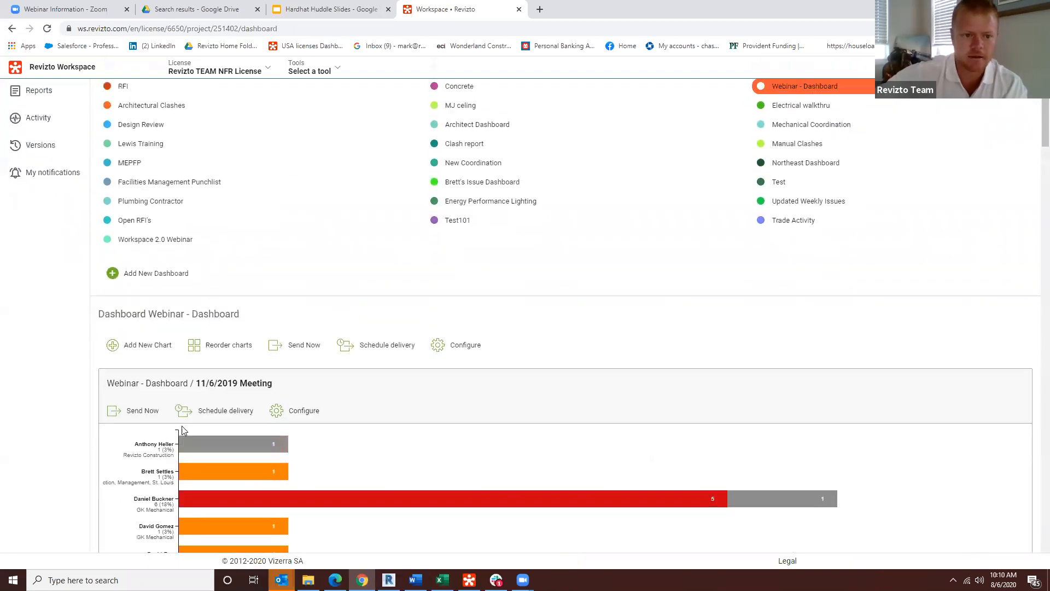
{"action": "scroll", "coordinate": [184, 416], "scroll_direction": "up", "scroll_amount": 2}
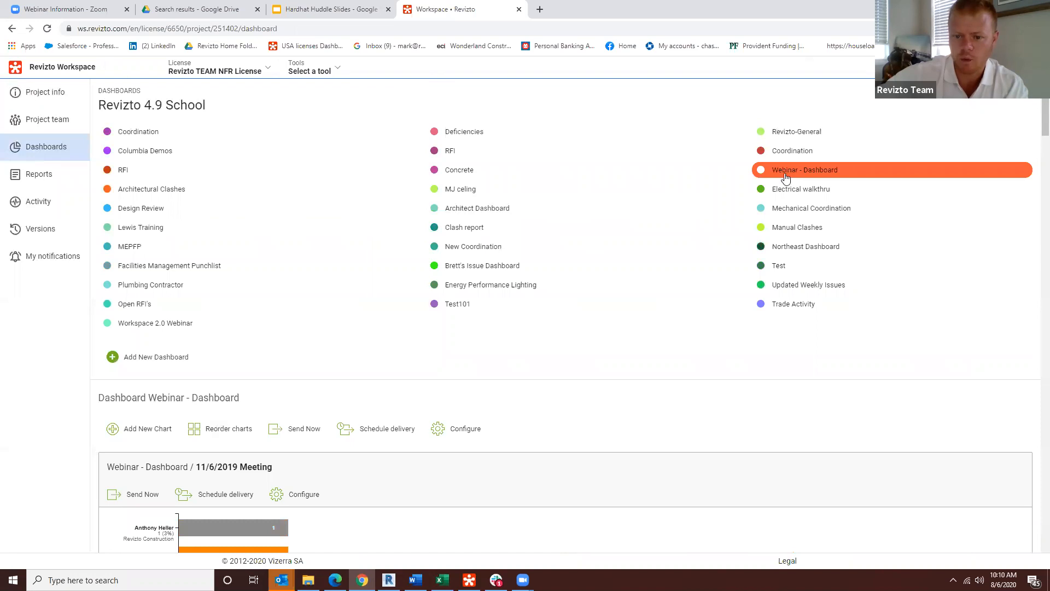
{"action": "scroll", "coordinate": [305, 434], "scroll_direction": "down", "scroll_amount": 4}
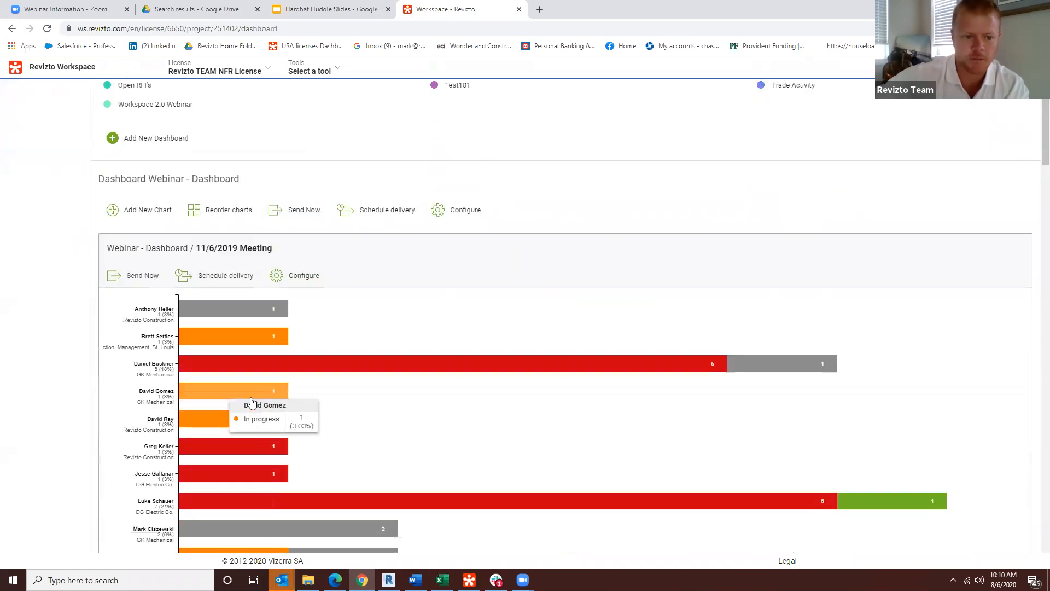
Step: Start a new chart on the Webinar - Dashboard and name it "power of presets"
{"action": "left_click", "coordinate": [141, 210]}
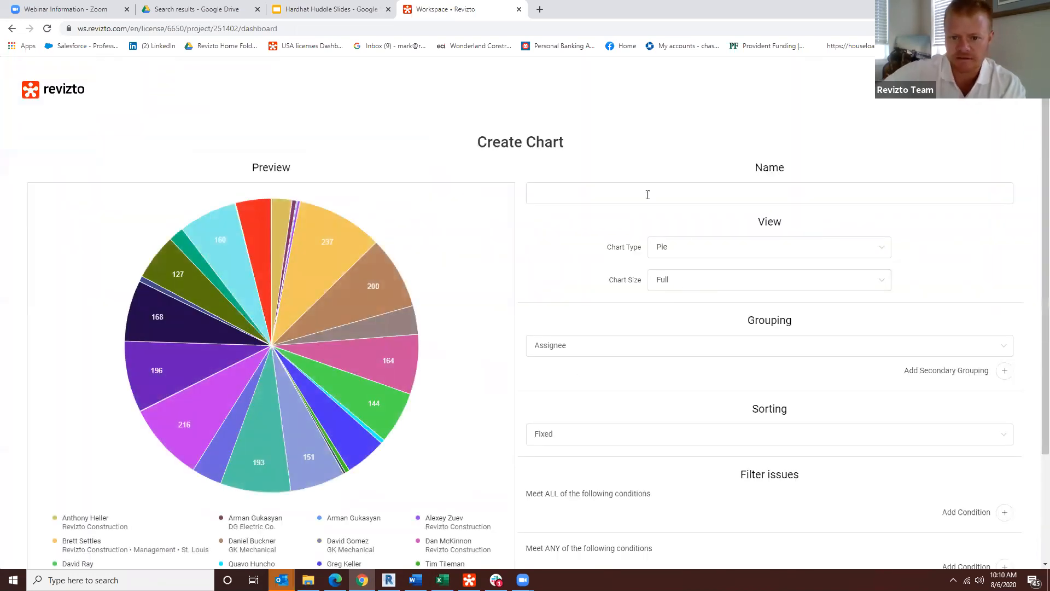
{"action": "left_click", "coordinate": [638, 192]}
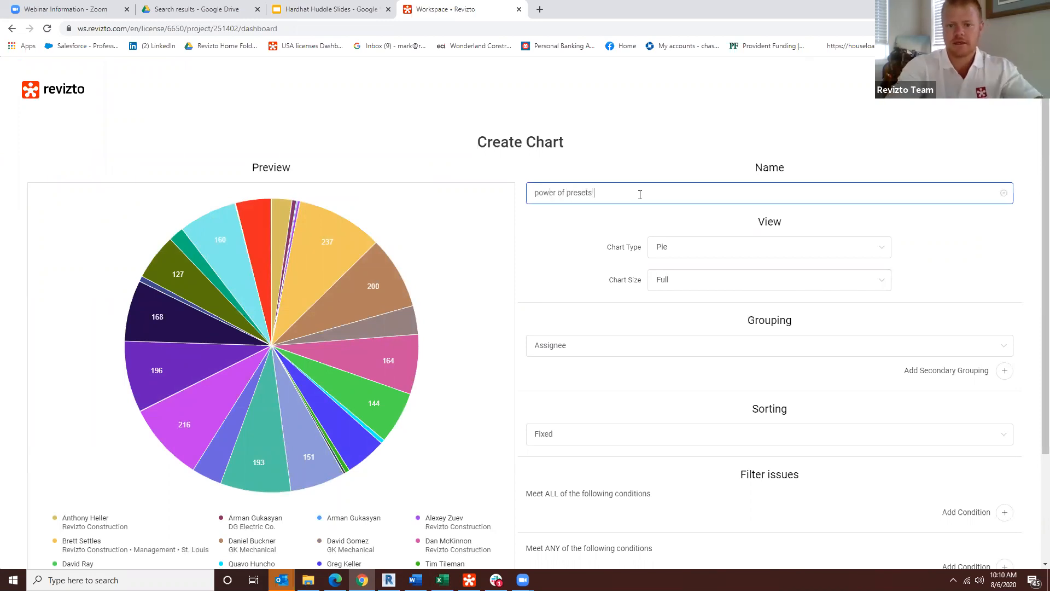
{"action": "left_click", "coordinate": [584, 298]}
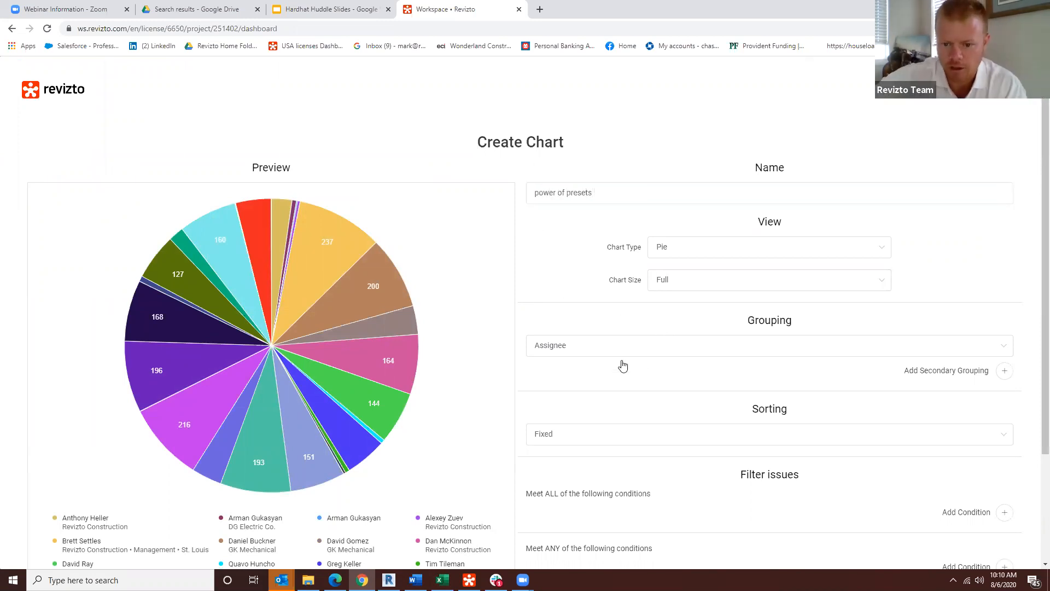
Step: Add a condition to the chart's must-meet-ALL issue filter and look through the available condition fields
{"action": "scroll", "coordinate": [649, 438], "scroll_direction": "down", "scroll_amount": 3}
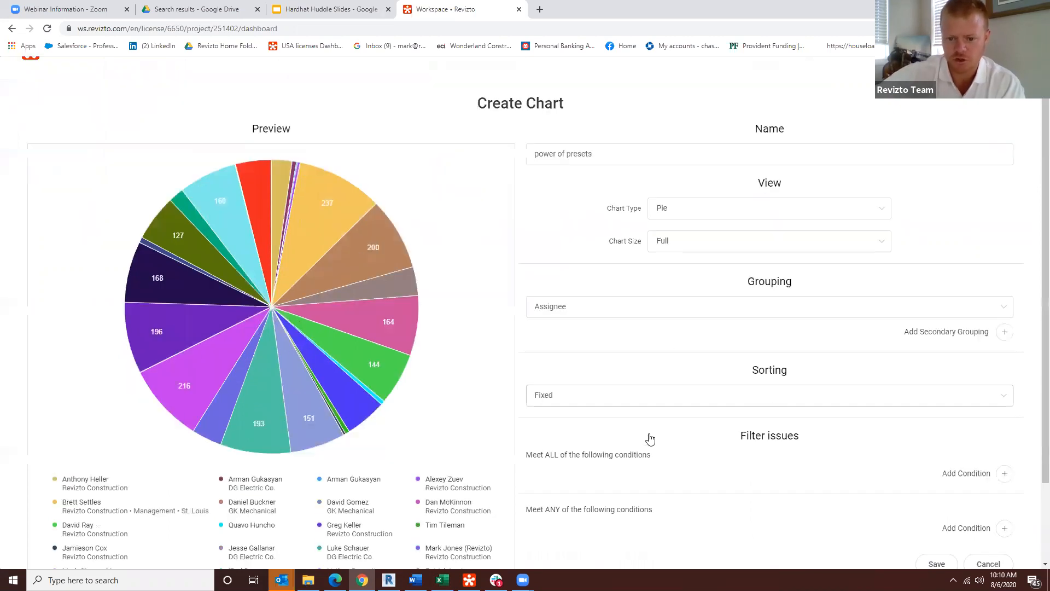
{"action": "left_click", "coordinate": [1005, 374]}
{"action": "left_click", "coordinate": [687, 389]}
{"action": "scroll", "coordinate": [652, 475], "scroll_direction": "down", "scroll_amount": 5}
{"action": "scroll", "coordinate": [651, 474], "scroll_direction": "down", "scroll_amount": 6}
{"action": "scroll", "coordinate": [651, 485], "scroll_direction": "down", "scroll_amount": 2}
{"action": "scroll", "coordinate": [629, 521], "scroll_direction": "up", "scroll_amount": 2}
{"action": "scroll", "coordinate": [630, 518], "scroll_direction": "up", "scroll_amount": 1}
{"action": "scroll", "coordinate": [630, 478], "scroll_direction": "up", "scroll_amount": 4}
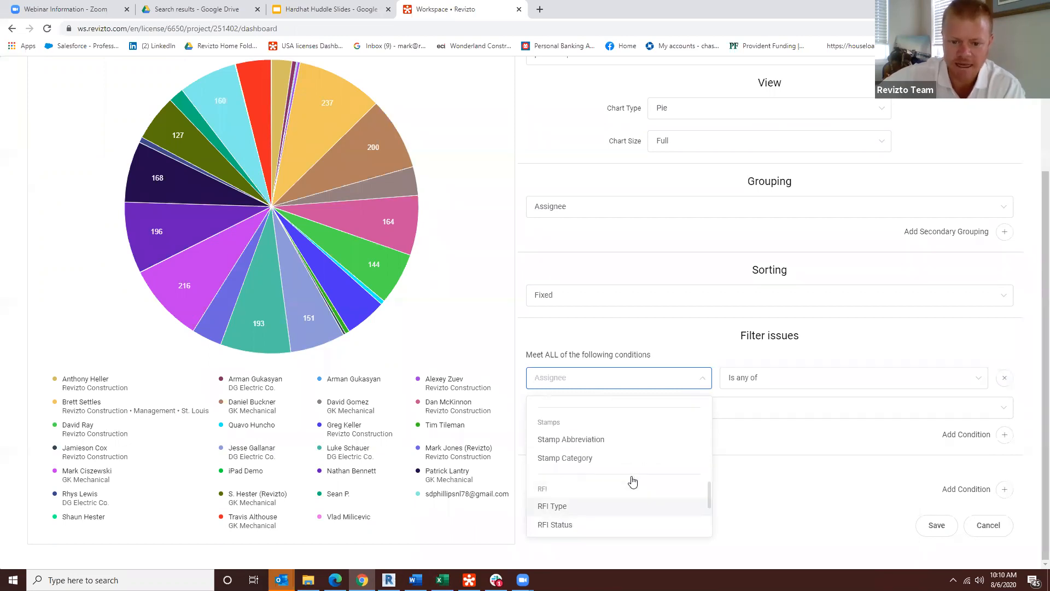
{"action": "scroll", "coordinate": [632, 486], "scroll_direction": "up", "scroll_amount": 5}
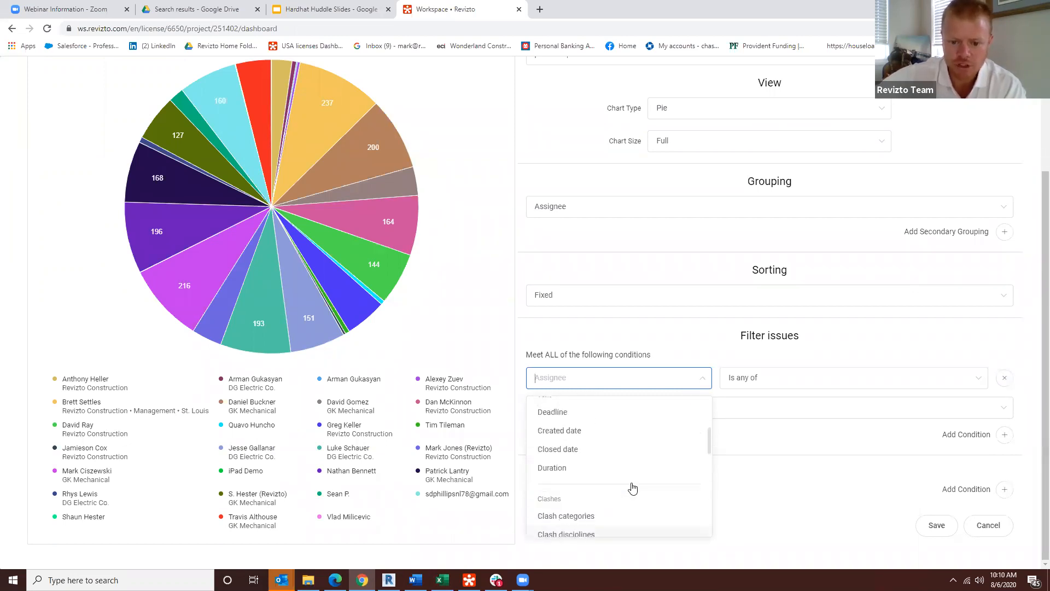
{"action": "scroll", "coordinate": [634, 489], "scroll_direction": "down", "scroll_amount": 10}
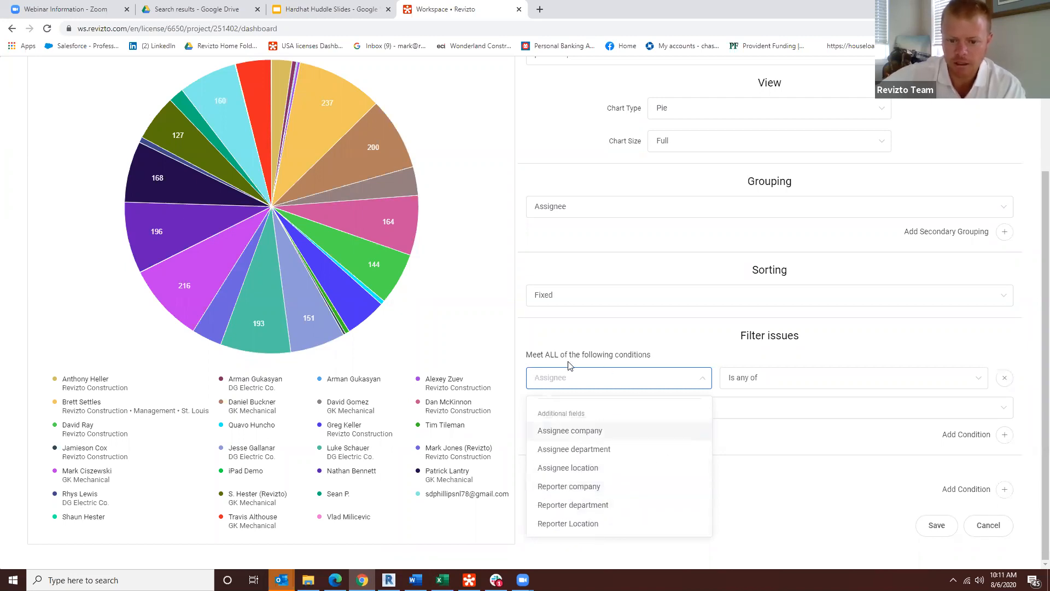
{"action": "scroll", "coordinate": [583, 479], "scroll_direction": "up", "scroll_amount": 8}
{"action": "scroll", "coordinate": [584, 478], "scroll_direction": "up", "scroll_amount": 4}
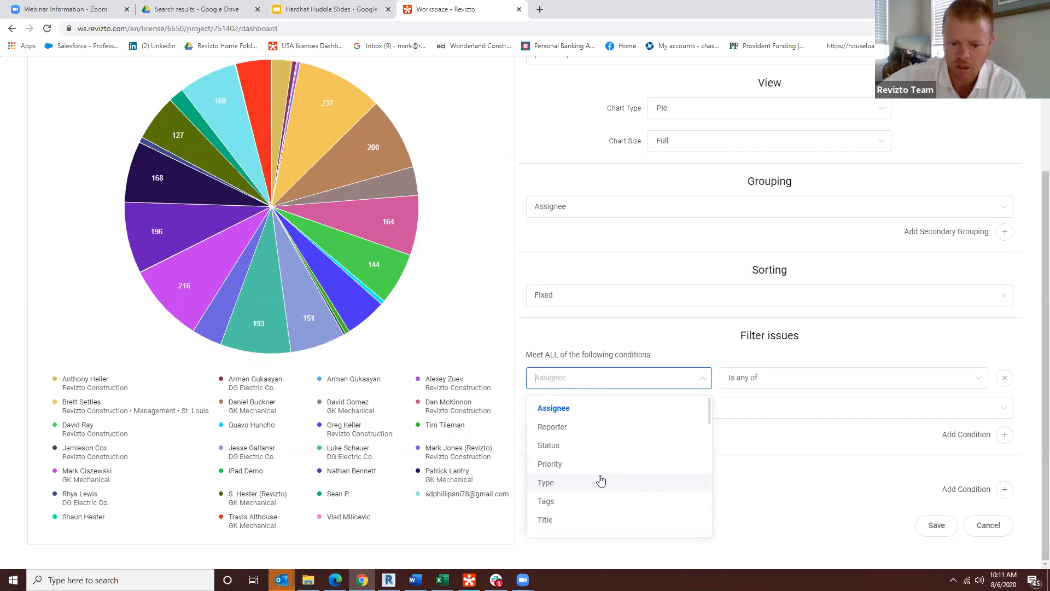
Step: Set the filter condition to Deadline earlier than 5 days ahead
{"action": "scroll", "coordinate": [604, 480], "scroll_direction": "down", "scroll_amount": 2}
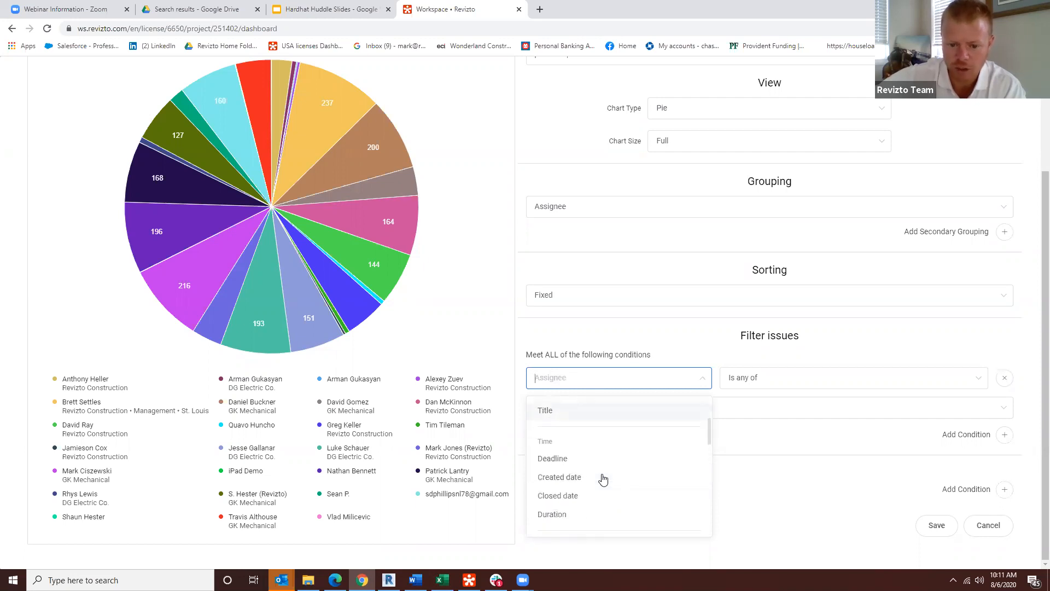
{"action": "scroll", "coordinate": [605, 479], "scroll_direction": "down", "scroll_amount": 1}
{"action": "left_click", "coordinate": [569, 407]}
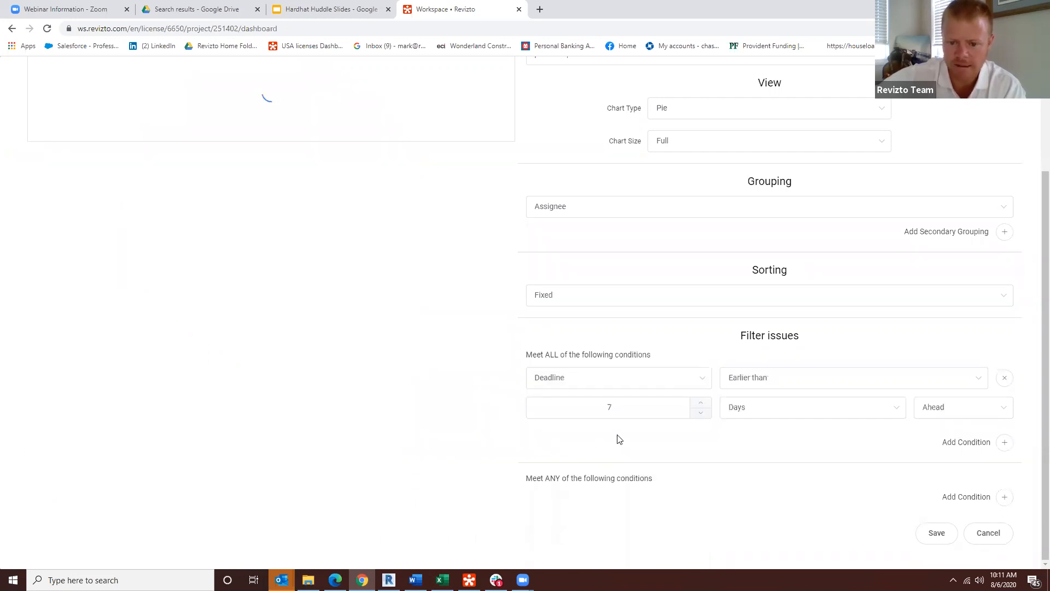
{"action": "left_click", "coordinate": [700, 412]}
{"action": "left_click", "coordinate": [701, 412]}
{"action": "left_click", "coordinate": [701, 413]}
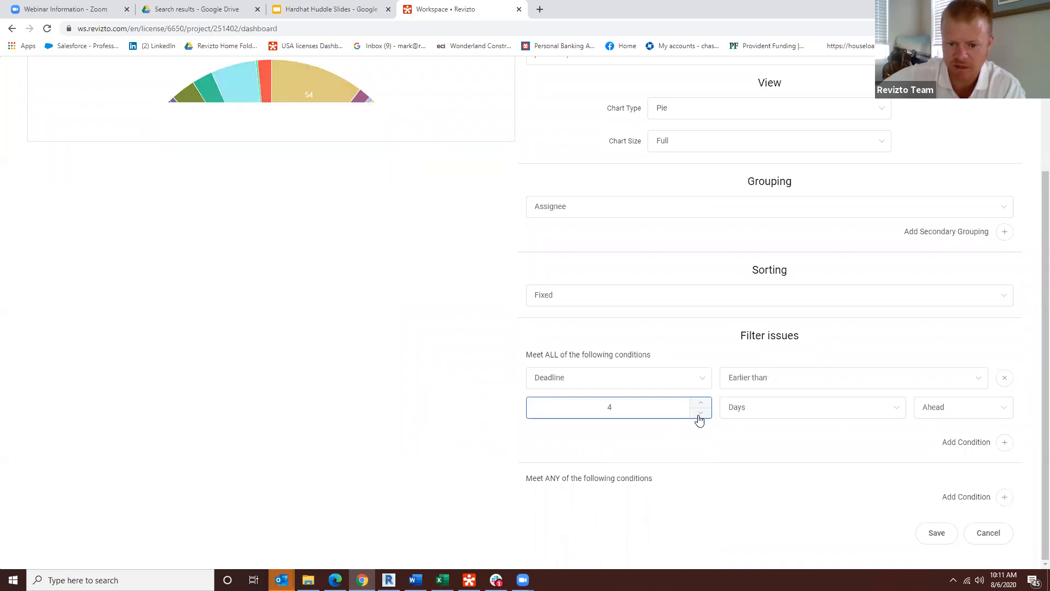
{"action": "left_click", "coordinate": [705, 406]}
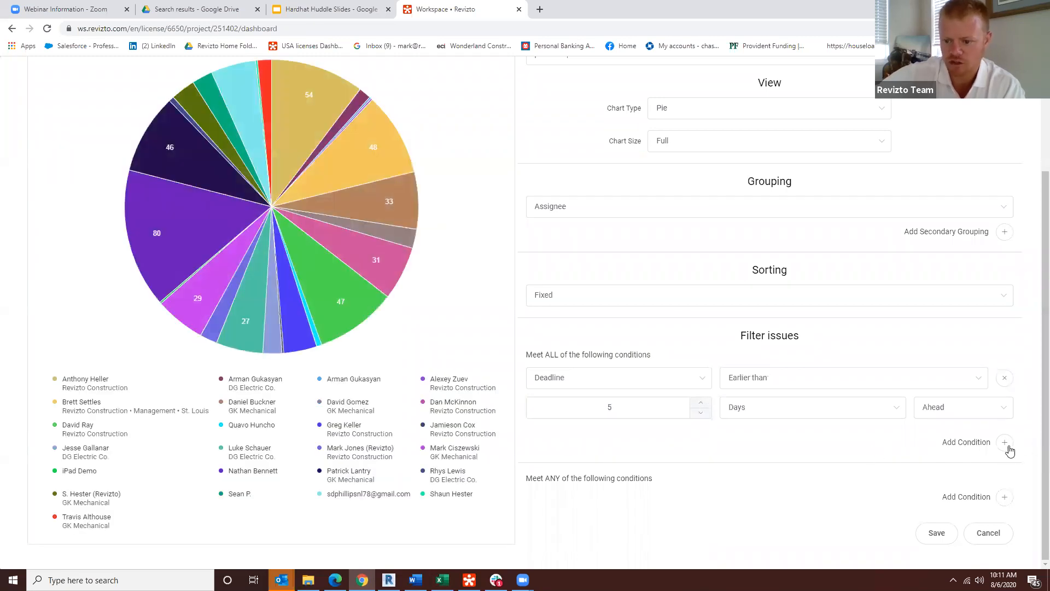
Step: Add an "Assignee is any of" condition, select the team member's e-mail and check the pie preview
{"action": "left_click", "coordinate": [1003, 443]}
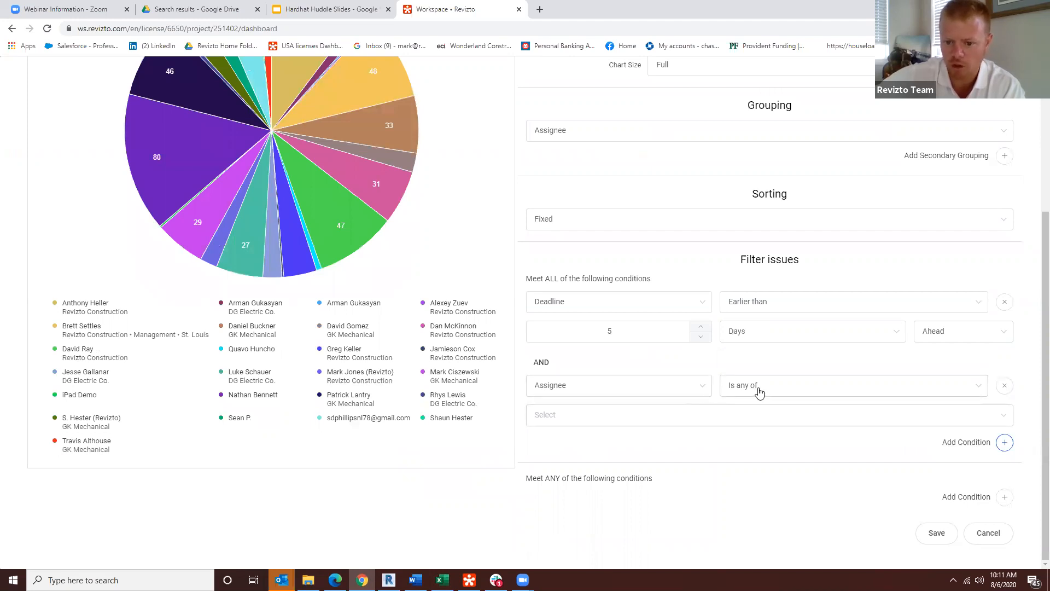
{"action": "left_click", "coordinate": [642, 414]}
{"action": "type", "text": "dav"}
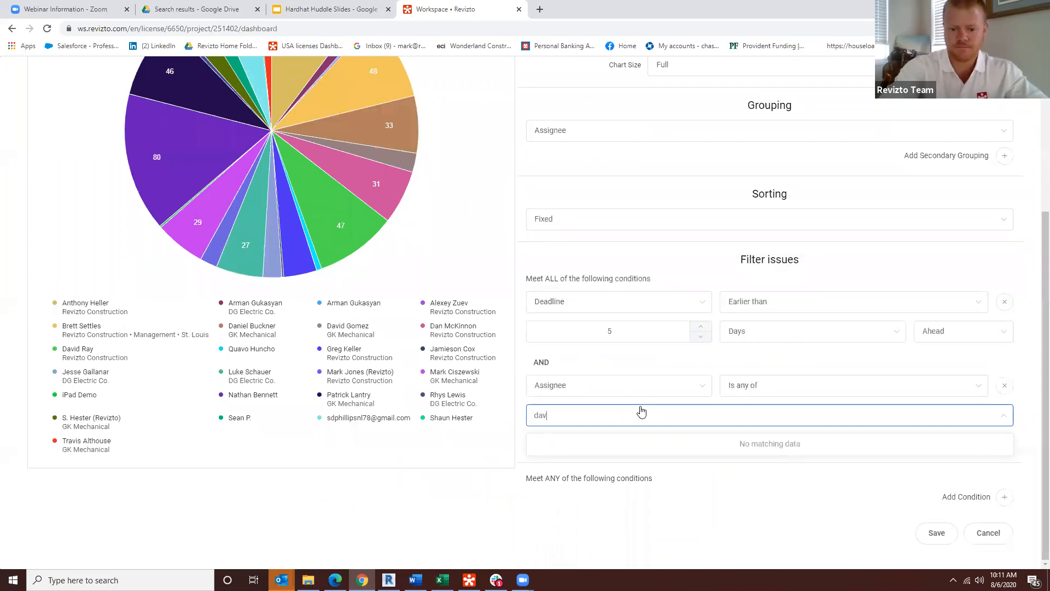
{"action": "key", "text": "BackSpace"}
{"action": "key", "text": "BackSpace"}
{"action": "type", "text": "/"}
{"action": "key", "text": "BackSpace"}
{"action": "type", "text": ".ra"}
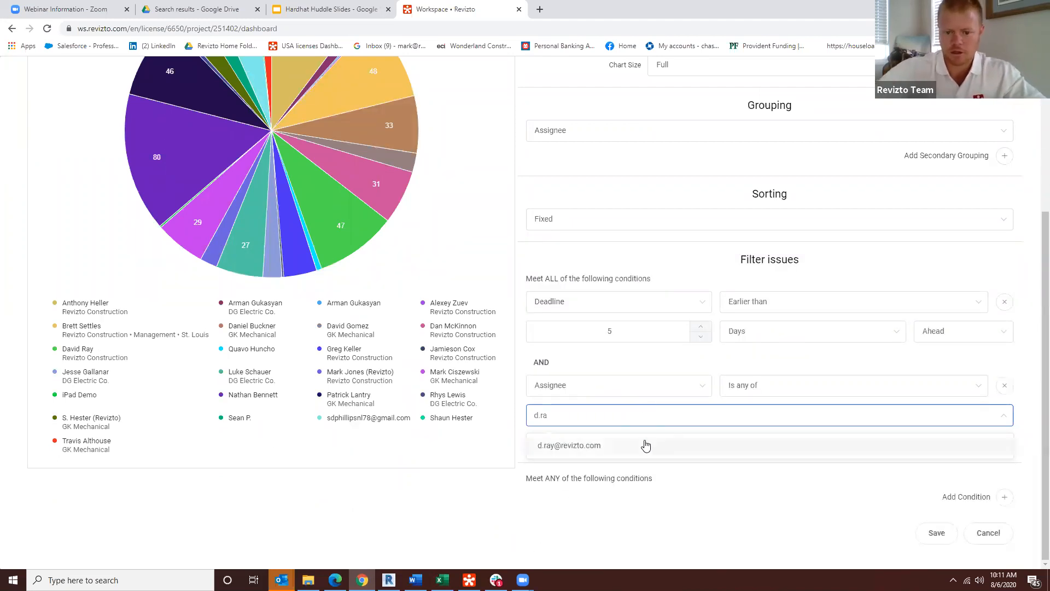
{"action": "left_click", "coordinate": [646, 445]}
{"action": "scroll", "coordinate": [414, 297], "scroll_direction": "up", "scroll_amount": 4}
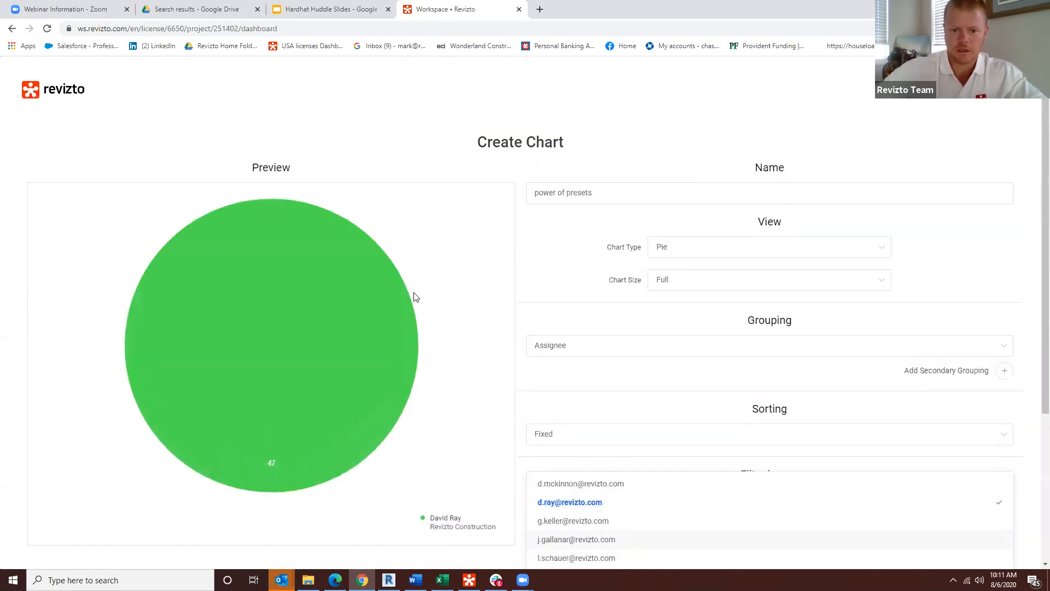
{"action": "scroll", "coordinate": [468, 405], "scroll_direction": "down", "scroll_amount": 1}
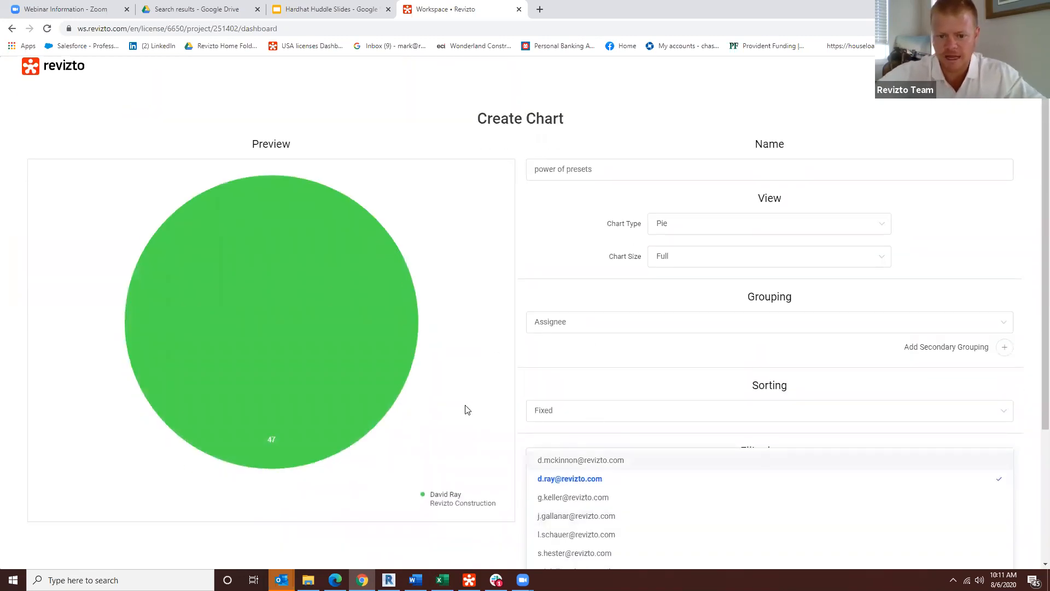
{"action": "scroll", "coordinate": [468, 410], "scroll_direction": "down", "scroll_amount": 3}
{"action": "left_click", "coordinate": [483, 459]}
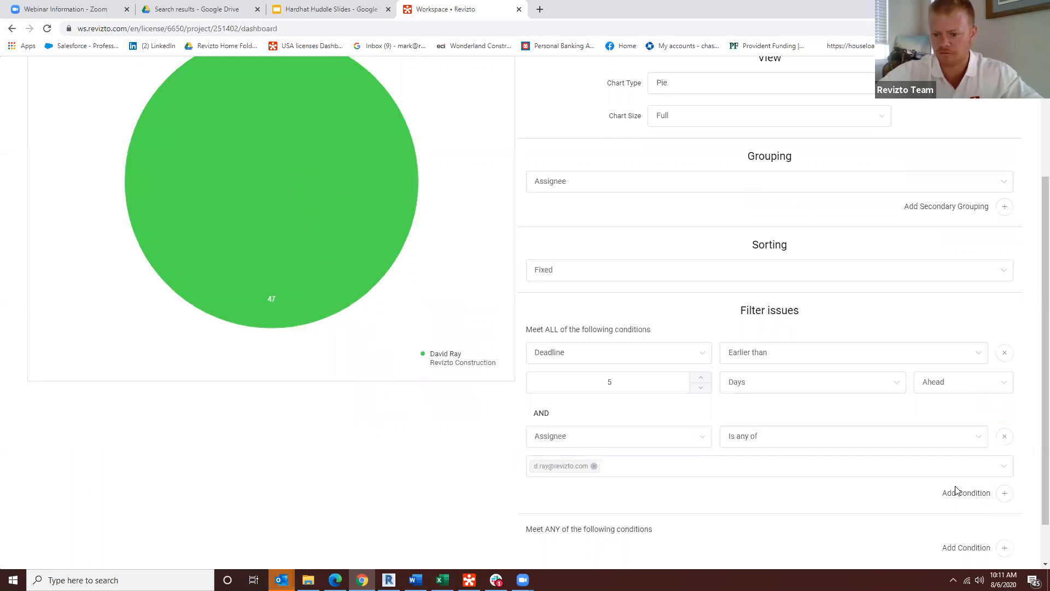
Step: Add a third must-meet-ALL condition to the chart filter, using Stamp Category with the operator "Is none of"
{"action": "left_click", "coordinate": [998, 499]}
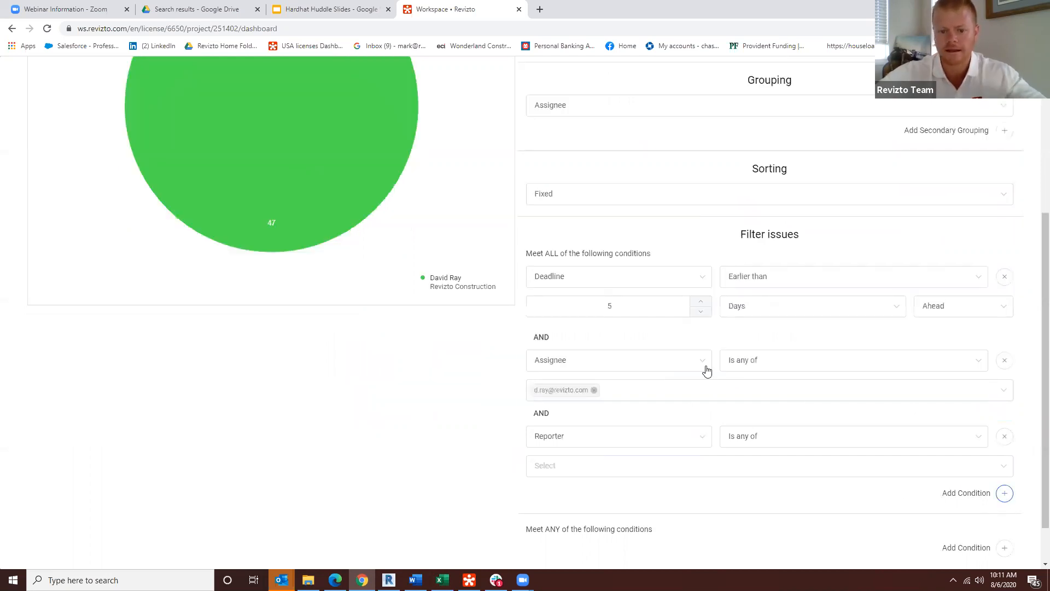
{"action": "left_click", "coordinate": [617, 445]}
{"action": "scroll", "coordinate": [564, 355], "scroll_direction": "down", "scroll_amount": 5}
{"action": "scroll", "coordinate": [575, 354], "scroll_direction": "down", "scroll_amount": 4}
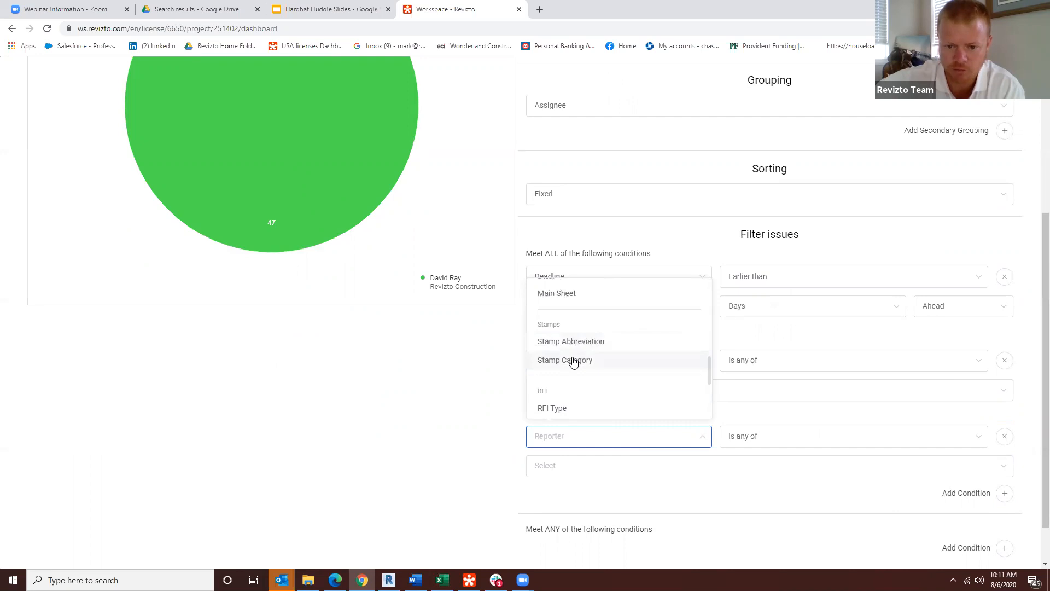
{"action": "left_click", "coordinate": [573, 361]}
{"action": "left_click", "coordinate": [777, 443]}
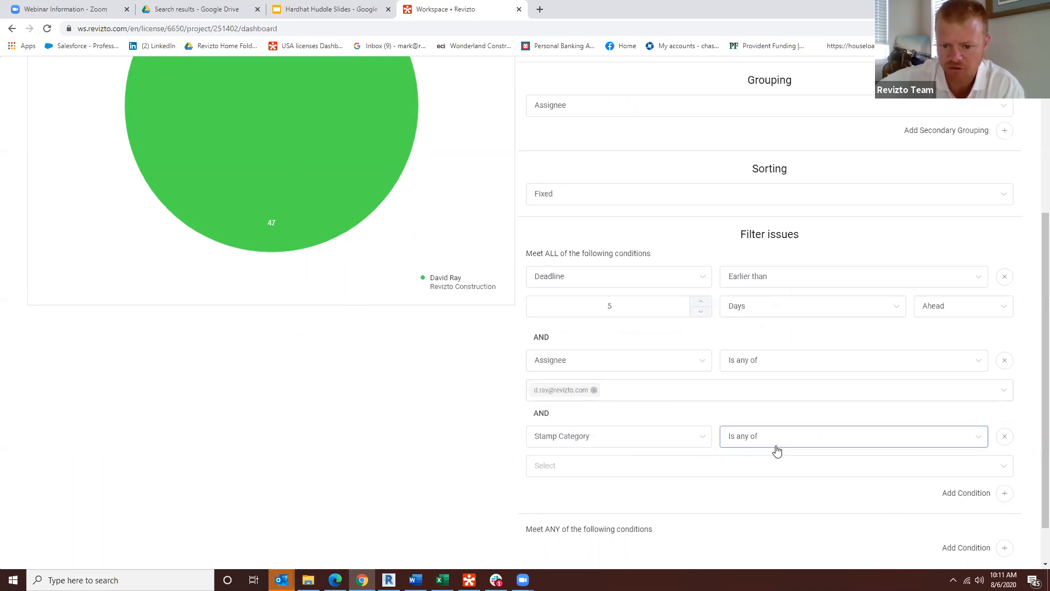
{"action": "left_click", "coordinate": [751, 485]}
Step: Set the Stamp Category condition's values to Architectural Punchlist, Punchlist - HVAC and Site Verification, and check the pie preview
{"action": "left_click", "coordinate": [617, 463]}
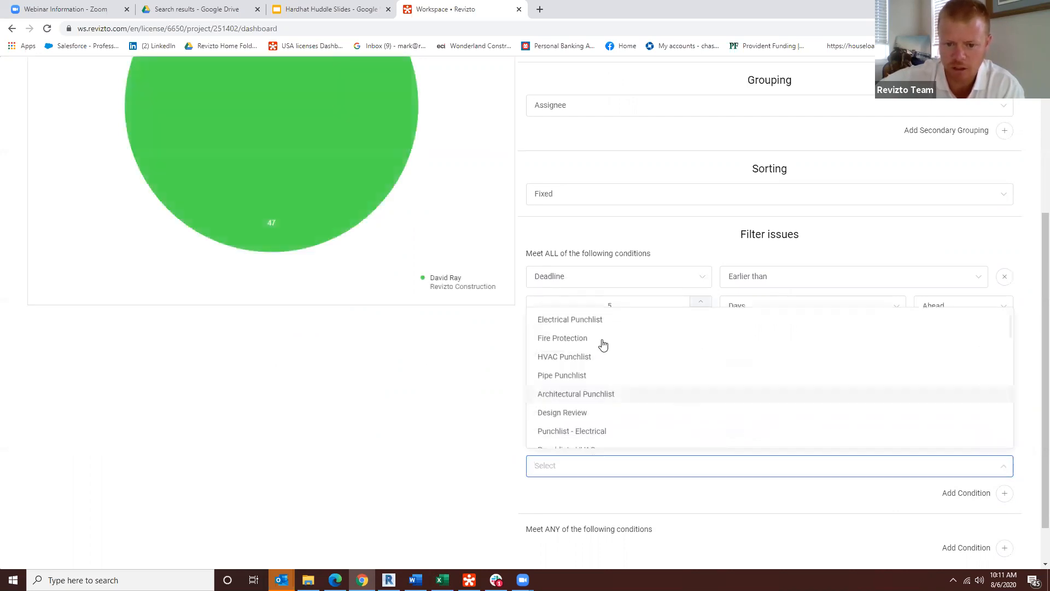
{"action": "left_click", "coordinate": [558, 395]}
{"action": "scroll", "coordinate": [323, 244], "scroll_direction": "up", "scroll_amount": 2}
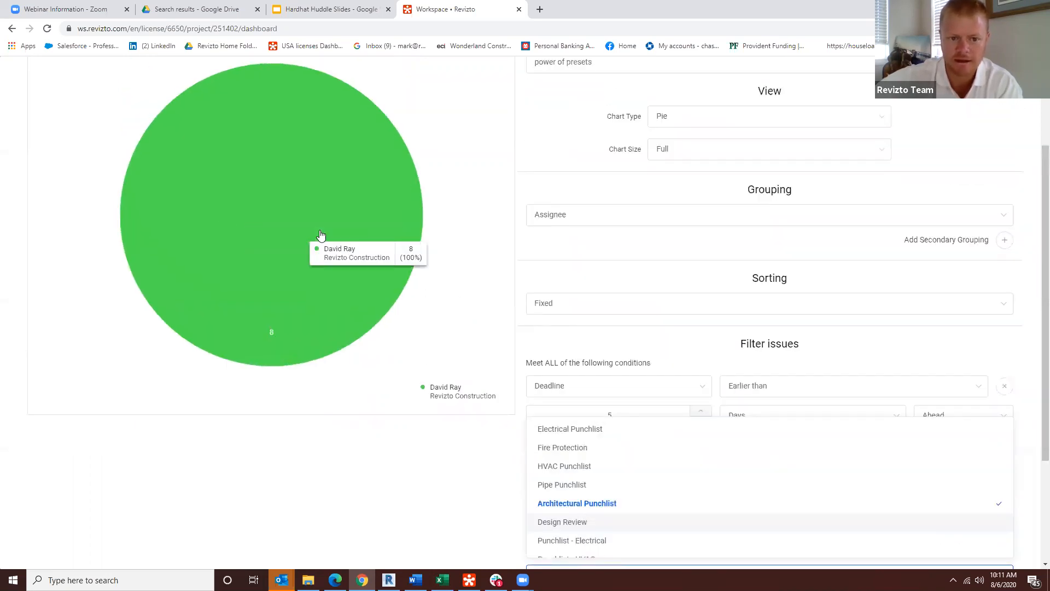
{"action": "scroll", "coordinate": [568, 446], "scroll_direction": "down", "scroll_amount": 1}
{"action": "left_click", "coordinate": [567, 510]}
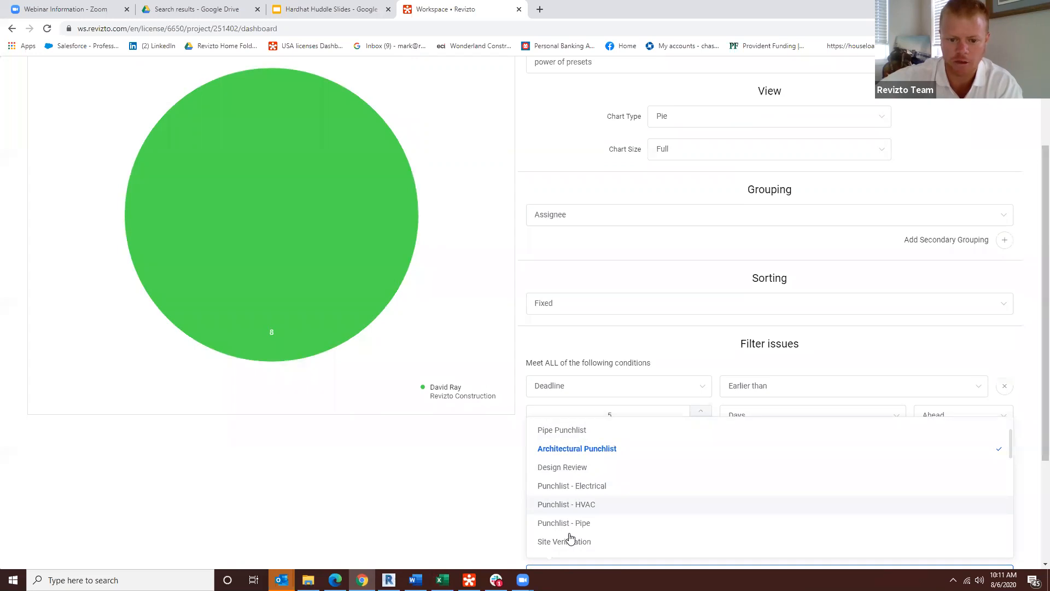
{"action": "left_click", "coordinate": [569, 542]}
{"action": "scroll", "coordinate": [570, 539], "scroll_direction": "down", "scroll_amount": 3}
{"action": "scroll", "coordinate": [298, 383], "scroll_direction": "up", "scroll_amount": 5}
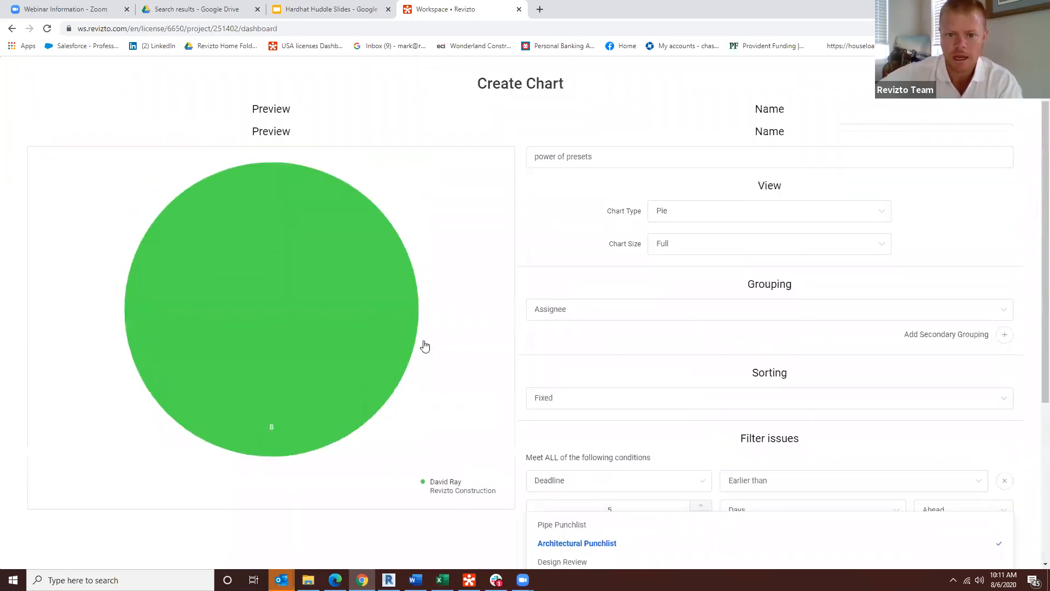
Step: Try grouping the chart by Status, and set the grouping to Stamp Abbreviation
{"action": "left_click", "coordinate": [662, 349]}
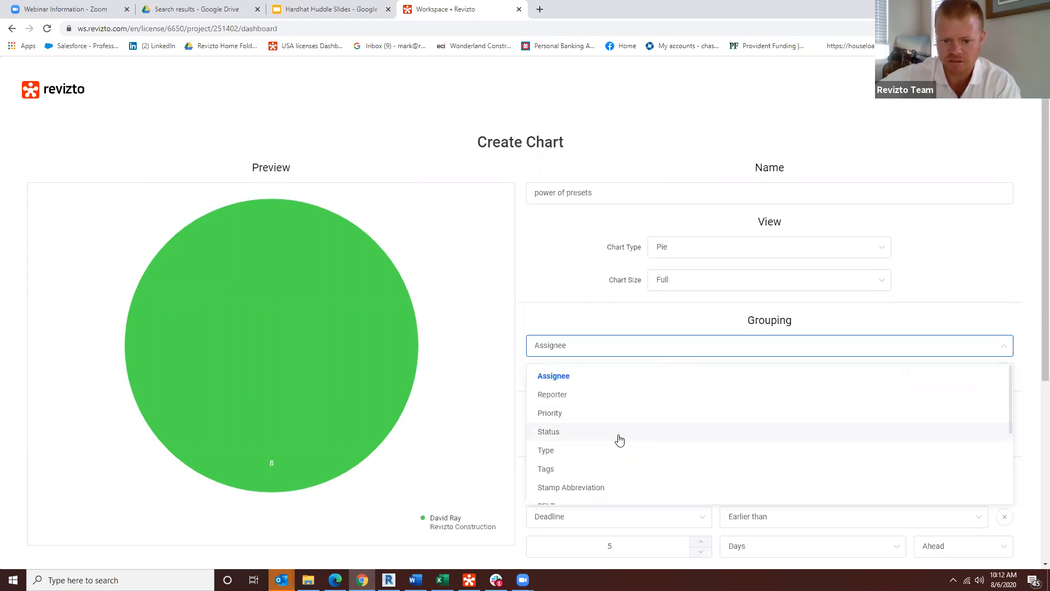
{"action": "left_click", "coordinate": [619, 435]}
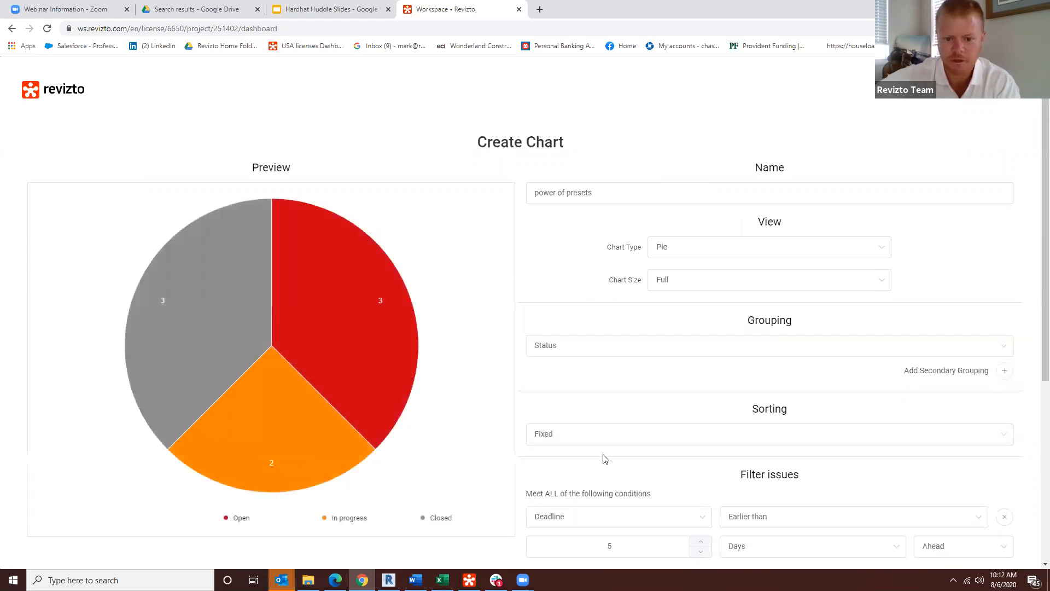
{"action": "left_click", "coordinate": [626, 346]}
{"action": "scroll", "coordinate": [571, 481], "scroll_direction": "down", "scroll_amount": 2}
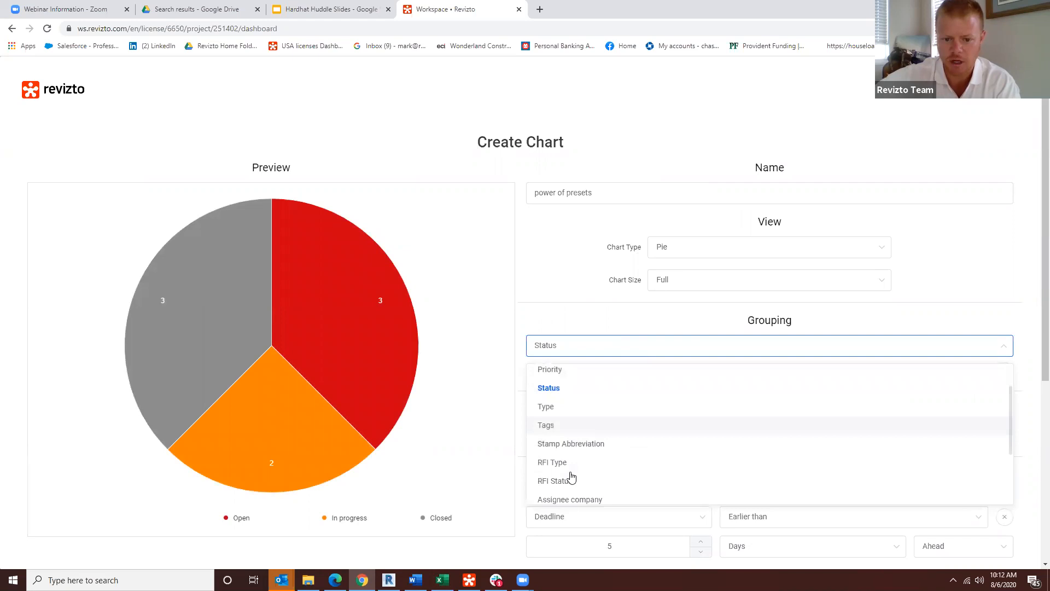
{"action": "left_click", "coordinate": [569, 435]}
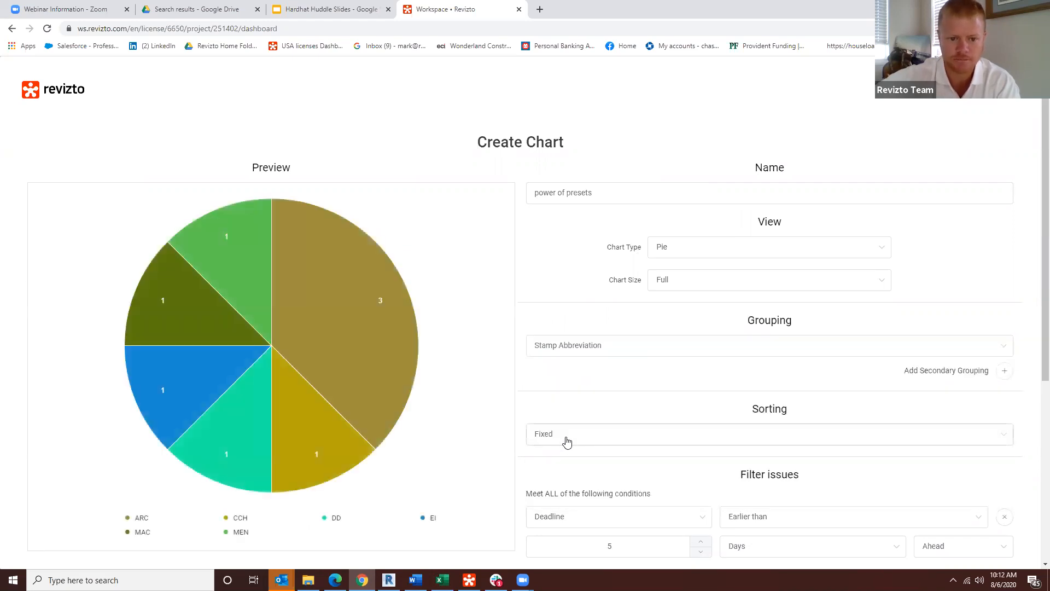
Step: Review the chart's filter conditions, change the chart type to Bar and save the chart
{"action": "scroll", "coordinate": [387, 338], "scroll_direction": "down", "scroll_amount": 3}
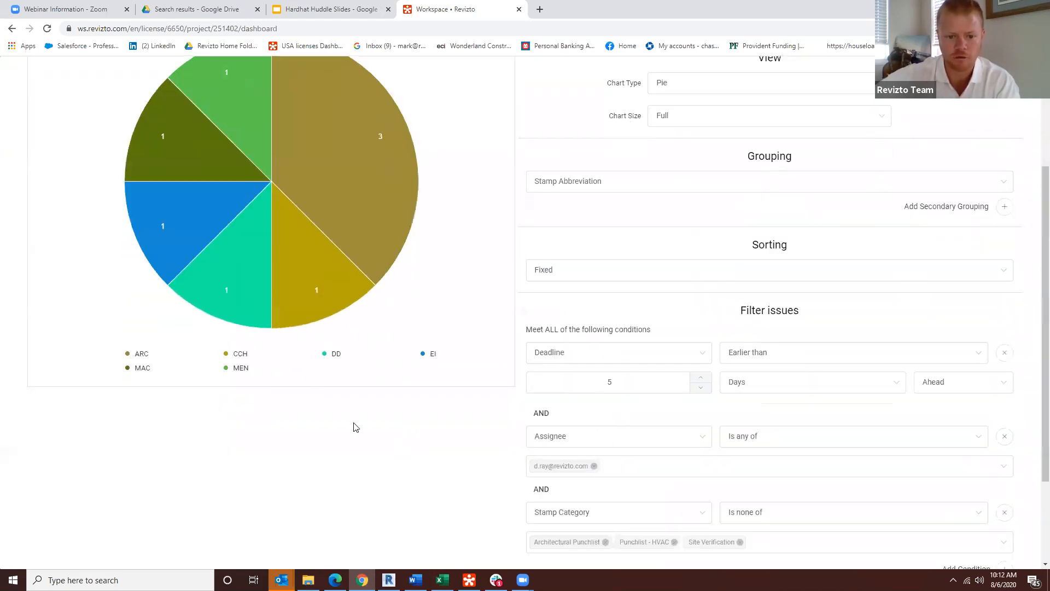
{"action": "scroll", "coordinate": [520, 462], "scroll_direction": "down", "scroll_amount": 2}
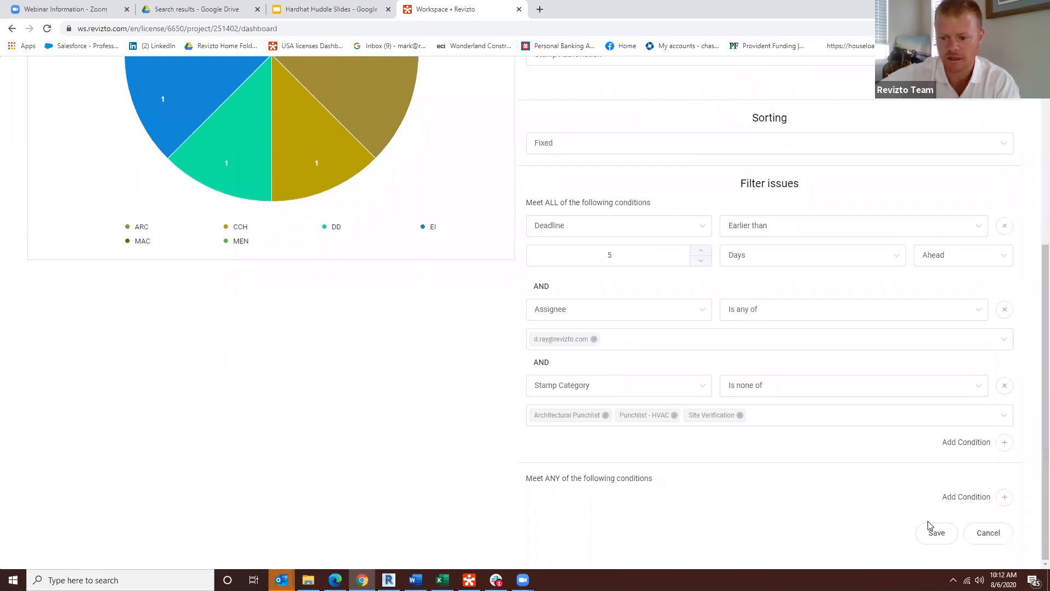
{"action": "scroll", "coordinate": [749, 393], "scroll_direction": "up", "scroll_amount": 4}
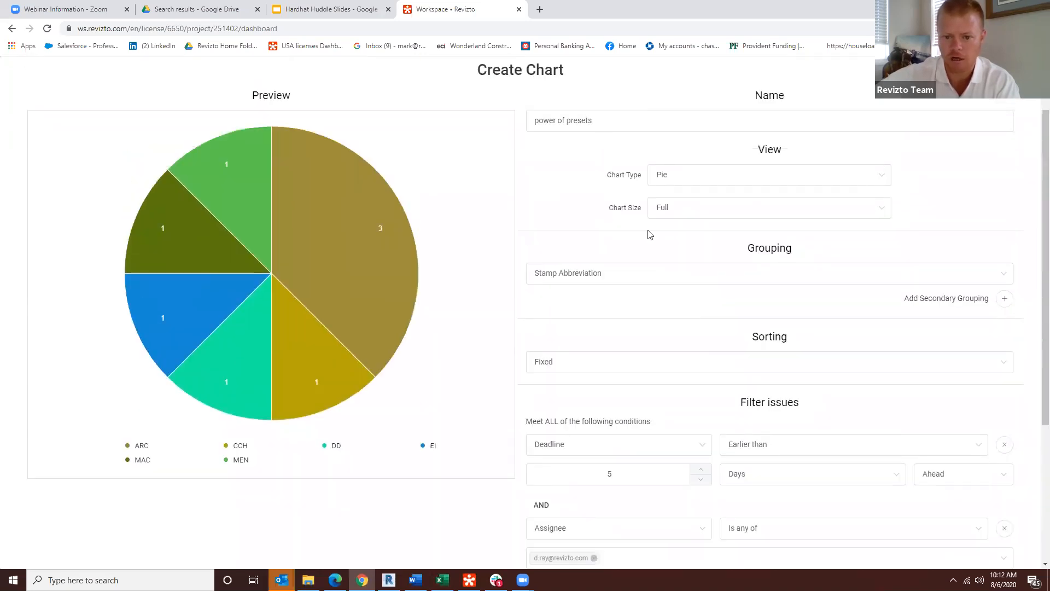
{"action": "scroll", "coordinate": [639, 393], "scroll_direction": "up", "scroll_amount": 1}
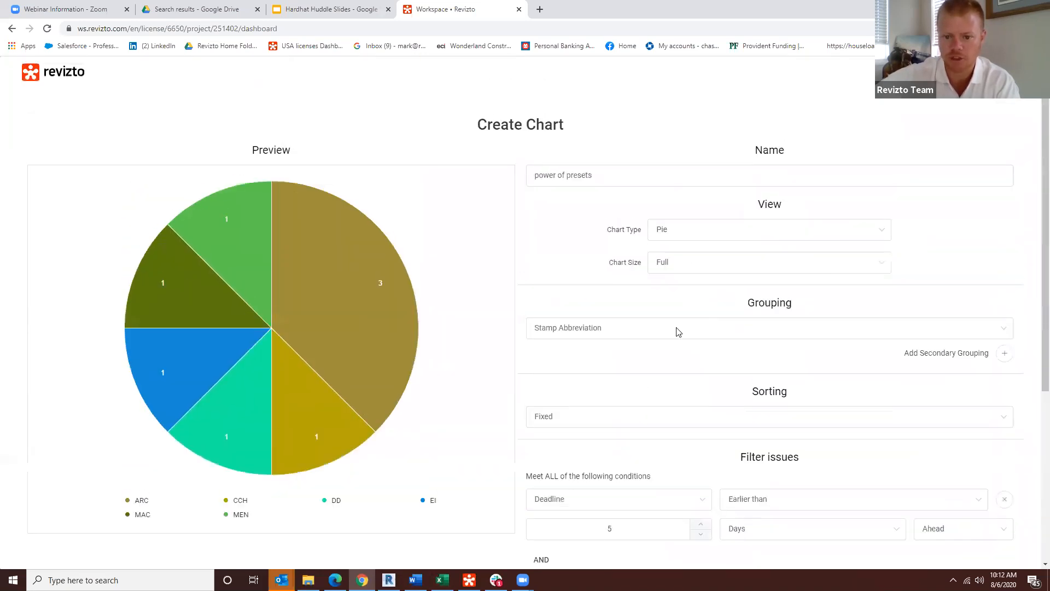
{"action": "left_click", "coordinate": [689, 232]}
{"action": "left_click", "coordinate": [695, 279]}
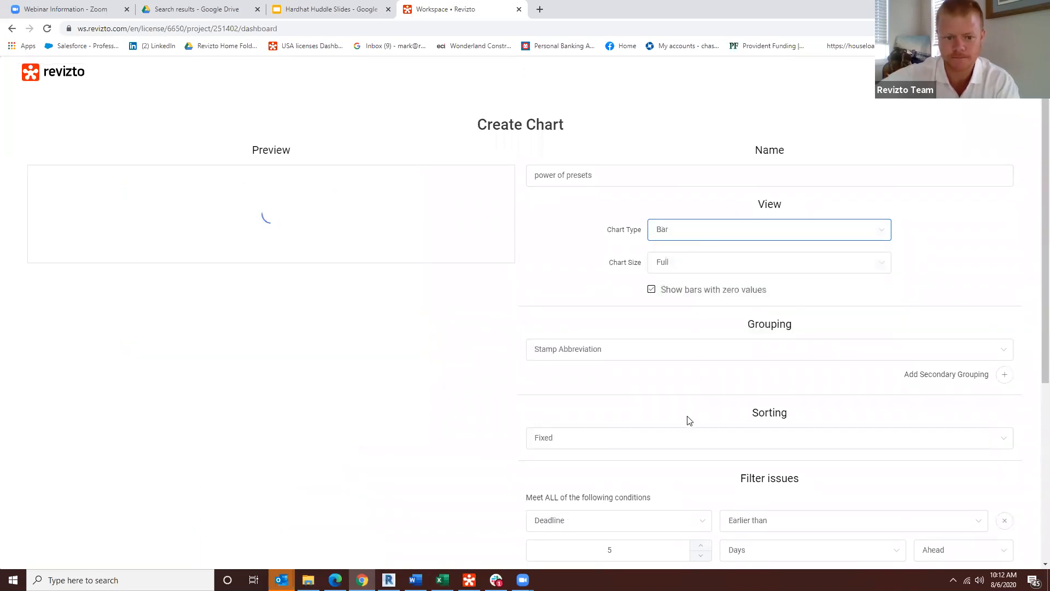
{"action": "scroll", "coordinate": [601, 454], "scroll_direction": "down", "scroll_amount": 5}
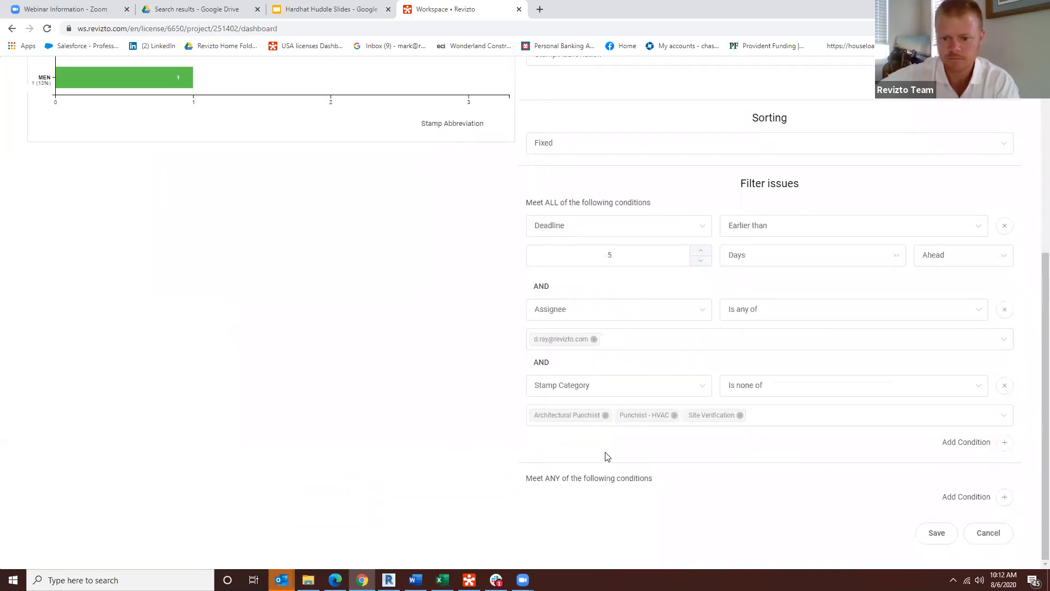
{"action": "left_click", "coordinate": [934, 534]}
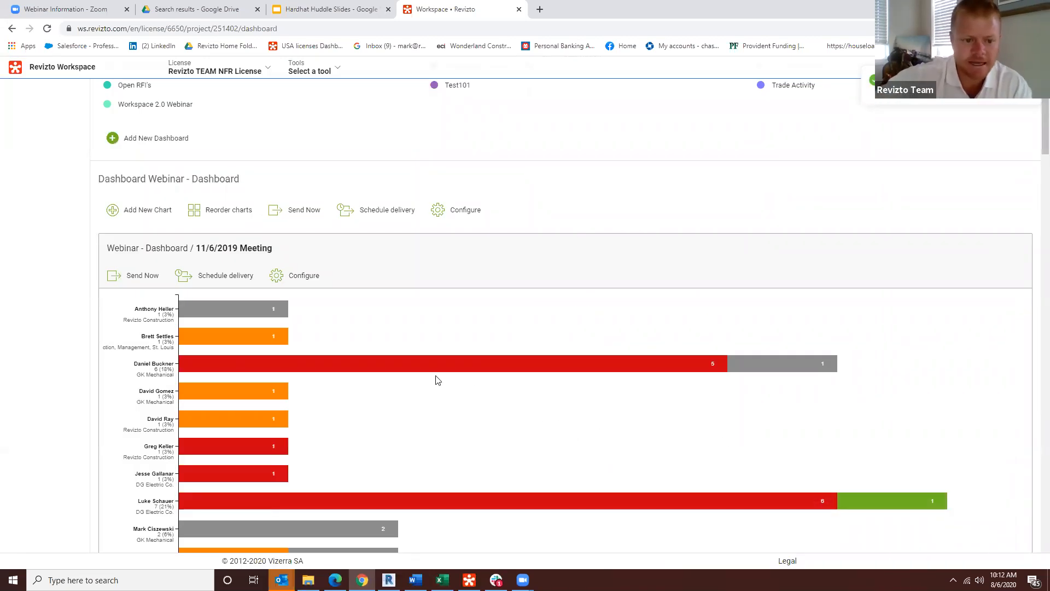
{"action": "scroll", "coordinate": [453, 490], "scroll_direction": "up", "scroll_amount": 1}
{"action": "scroll", "coordinate": [492, 481], "scroll_direction": "down", "scroll_amount": 15}
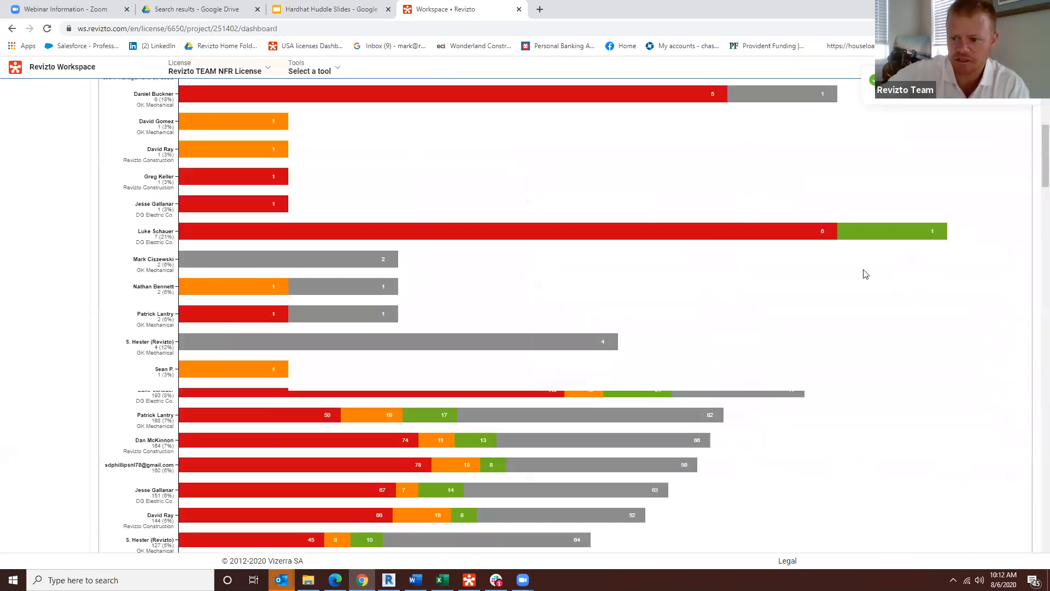
{"action": "left_click_drag", "start_coordinate": [1044, 227], "coordinate": [1029, 549]}
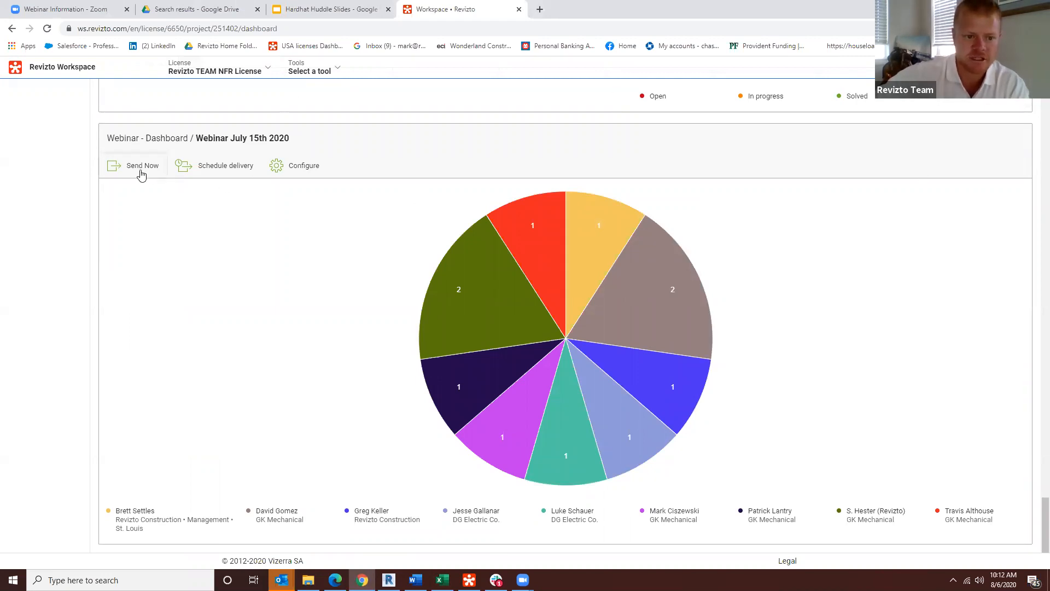
{"action": "left_click", "coordinate": [214, 168]}
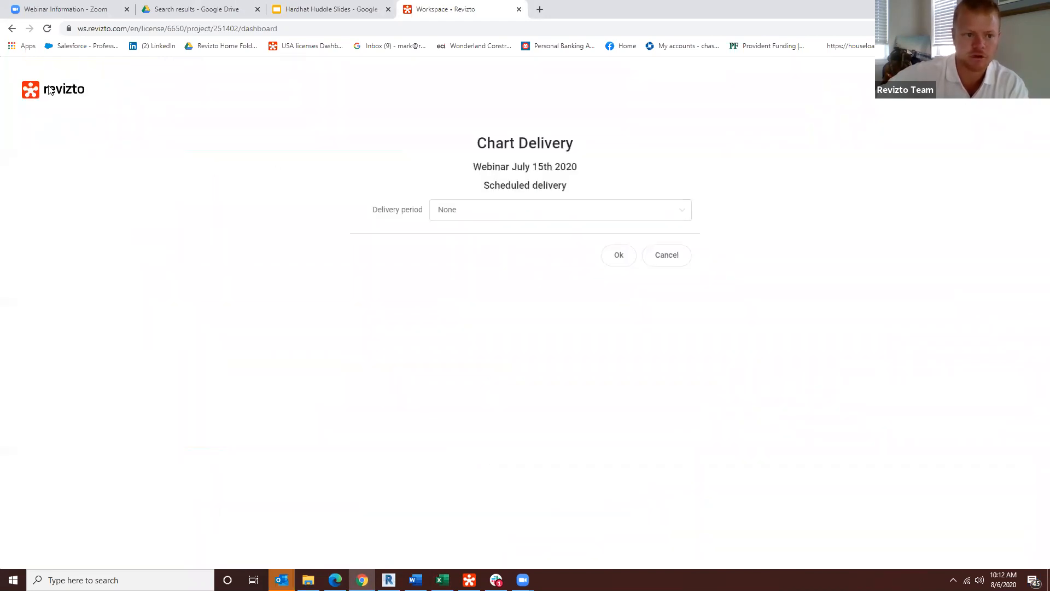
{"action": "left_click", "coordinate": [12, 28]}
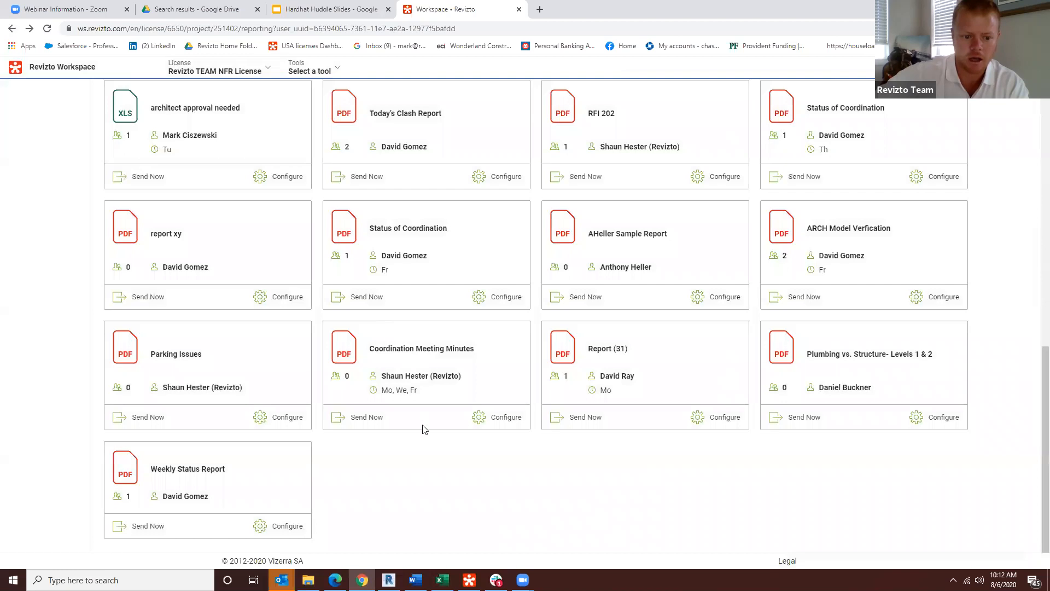
Step: Return to the project's dashboards, find the "power of presets" chart on the Webinar - Dashboard and inspect its ARC bar
{"action": "scroll", "coordinate": [364, 324], "scroll_direction": "up", "scroll_amount": 12}
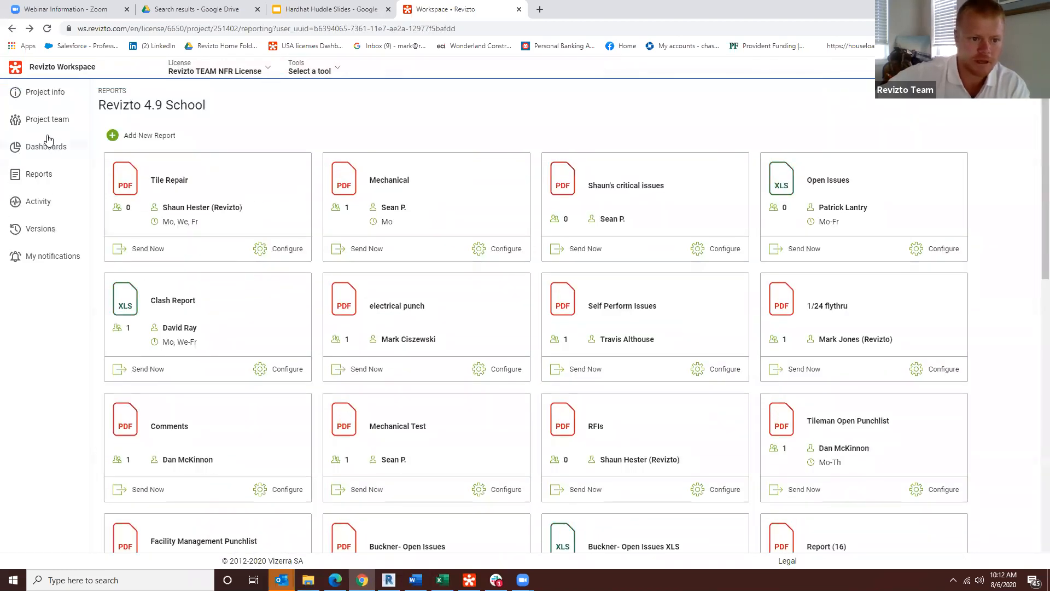
{"action": "left_click", "coordinate": [48, 141]}
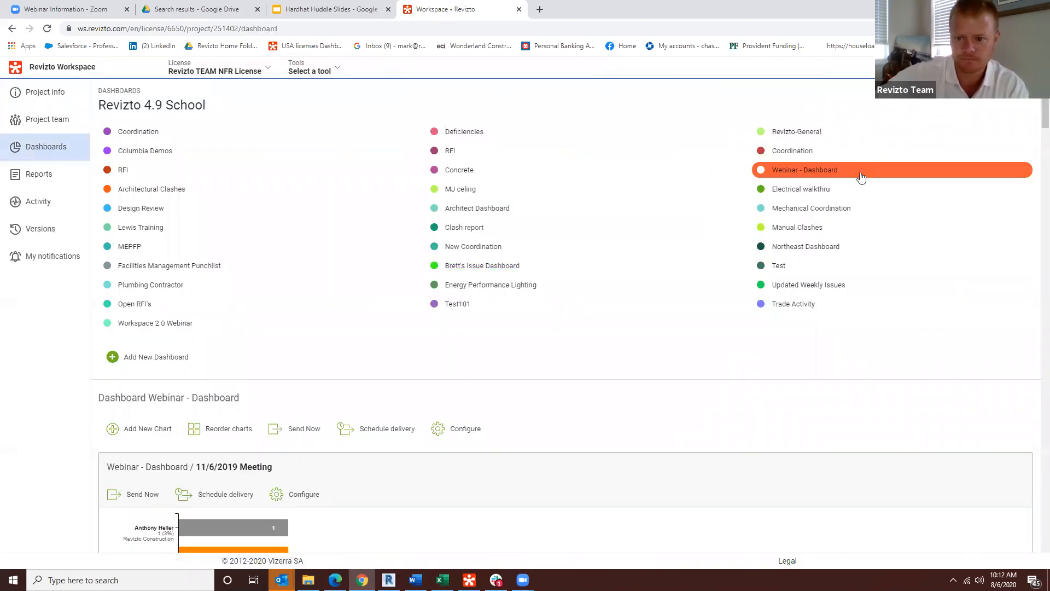
{"action": "scroll", "coordinate": [663, 412], "scroll_direction": "down", "scroll_amount": 20}
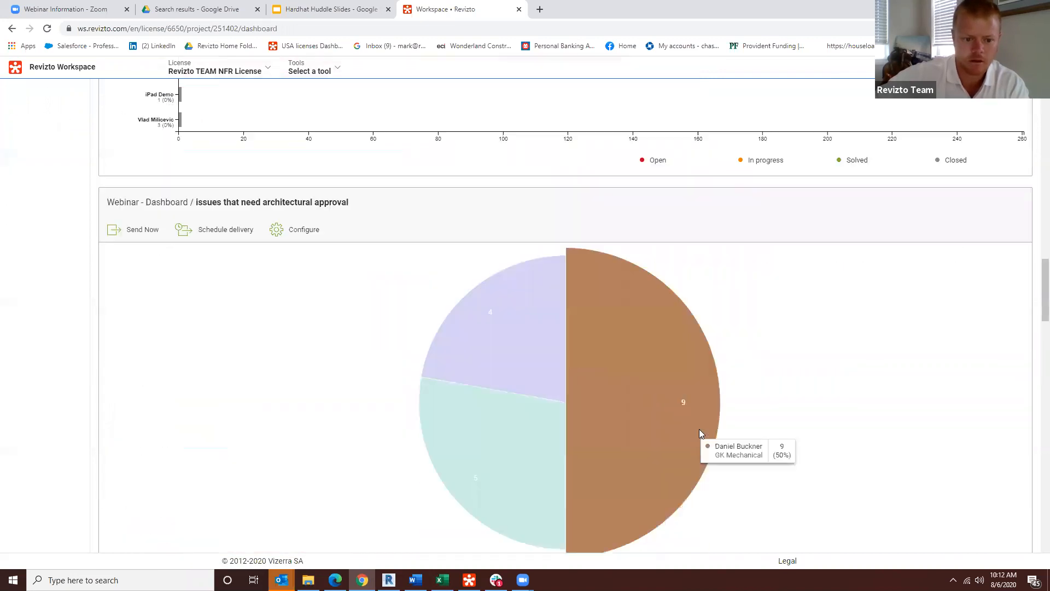
{"action": "scroll", "coordinate": [699, 428], "scroll_direction": "down", "scroll_amount": 20}
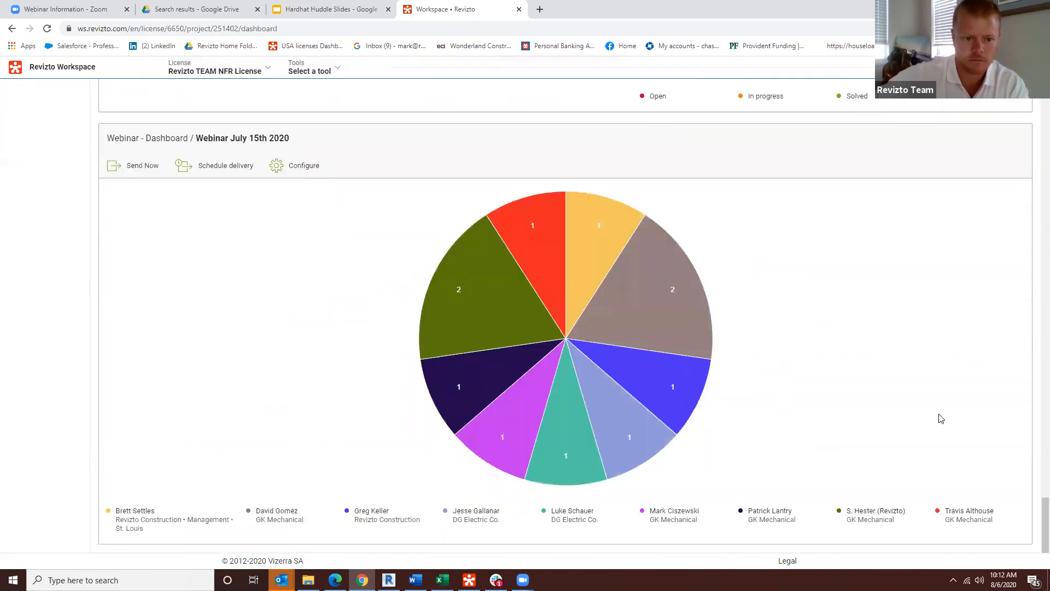
{"action": "scroll", "coordinate": [884, 394], "scroll_direction": "up", "scroll_amount": 10}
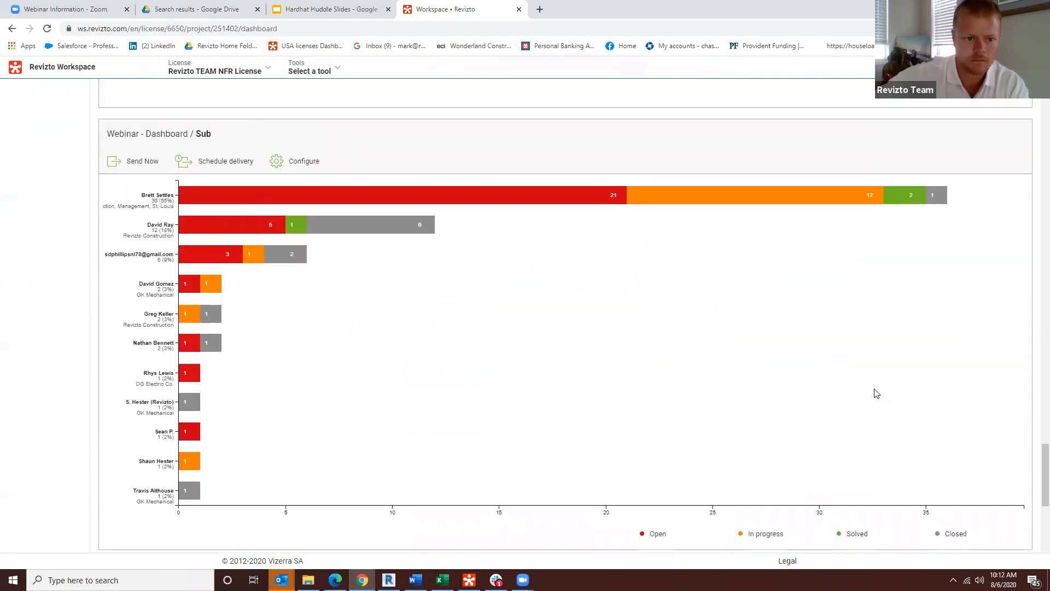
{"action": "scroll", "coordinate": [877, 394], "scroll_direction": "up", "scroll_amount": 10}
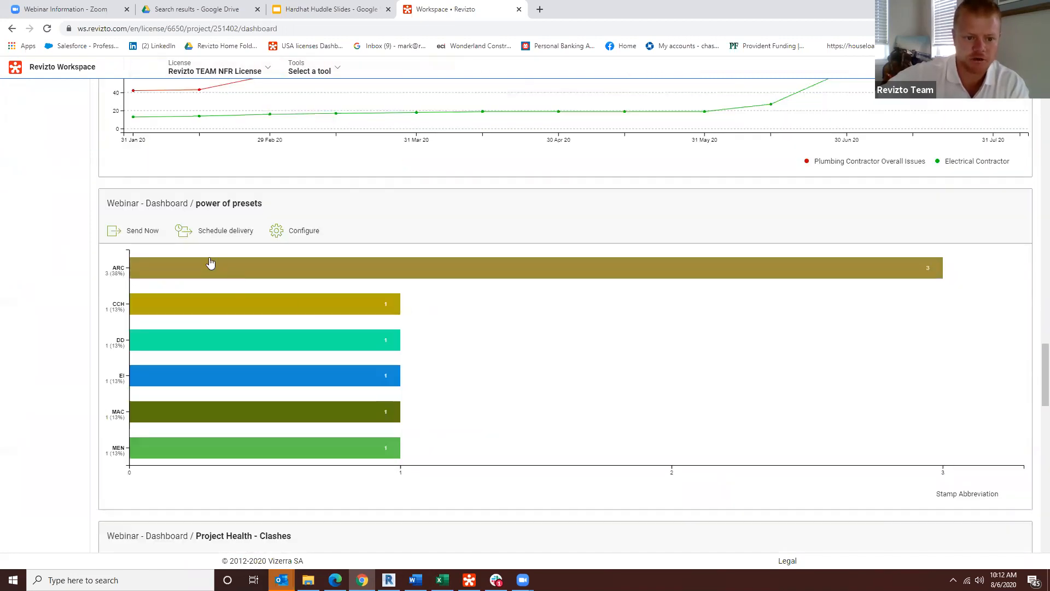
{"action": "mouse_move", "coordinate": [211, 263]}
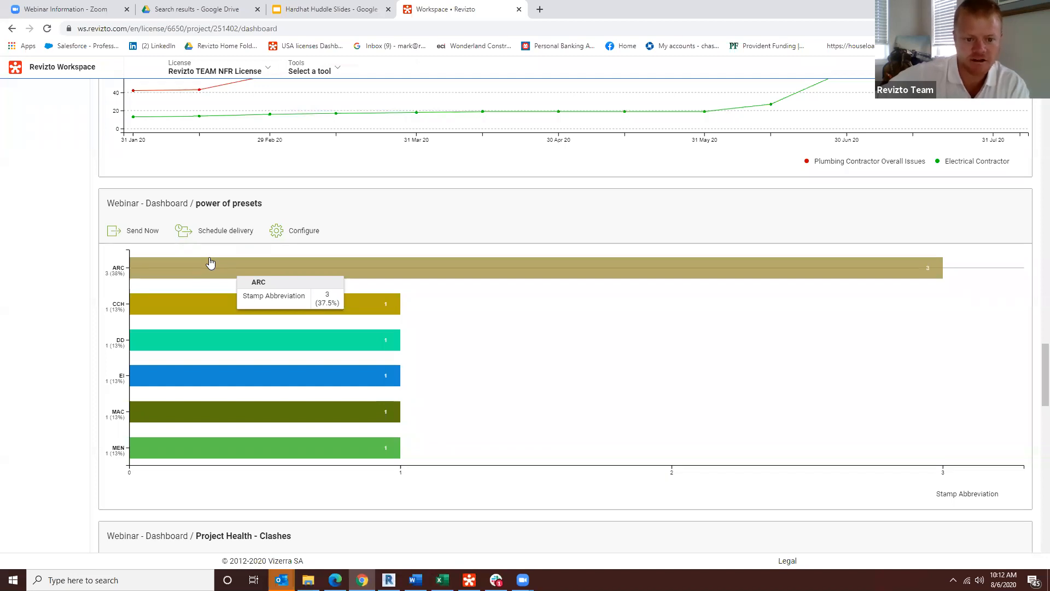
{"action": "mouse_move", "coordinate": [213, 299]}
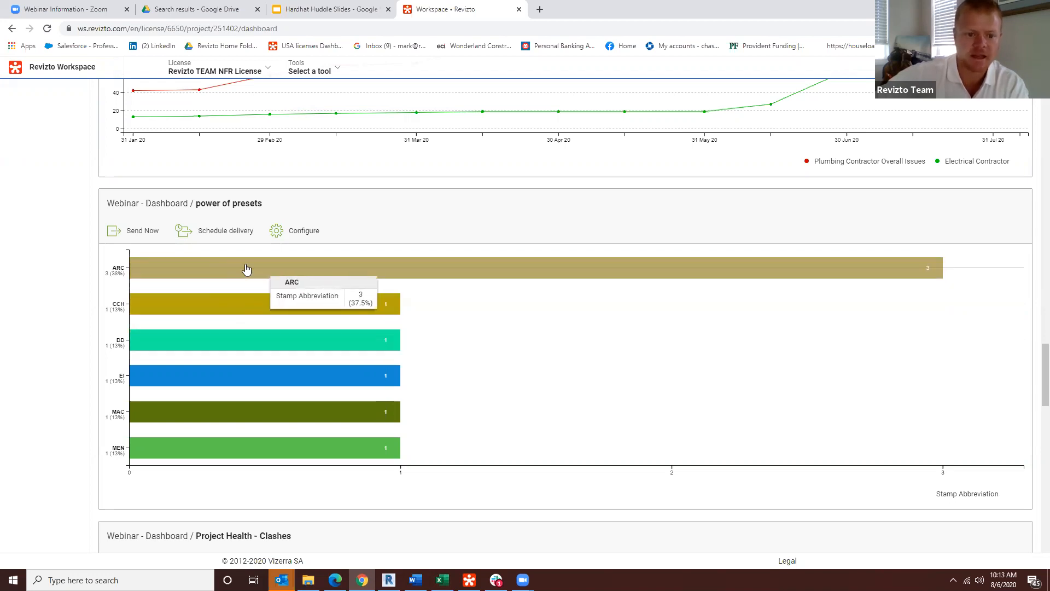
Step: Set up a scheduled delivery of the "power of presets" chart for each week on Monday and Thursday
{"action": "left_click", "coordinate": [224, 232]}
{"action": "left_click", "coordinate": [521, 213]}
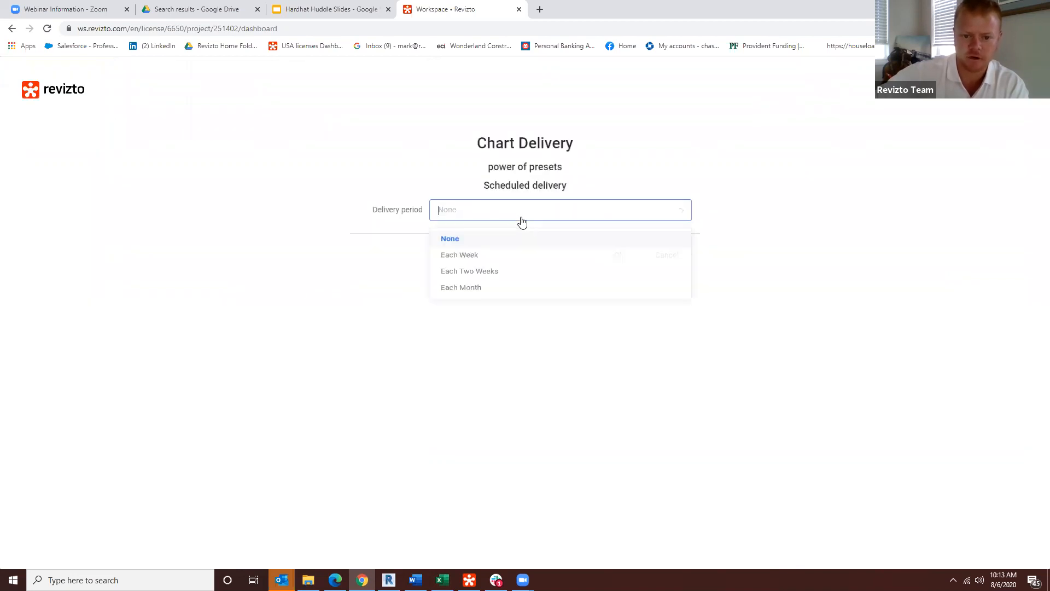
{"action": "left_click", "coordinate": [498, 262]}
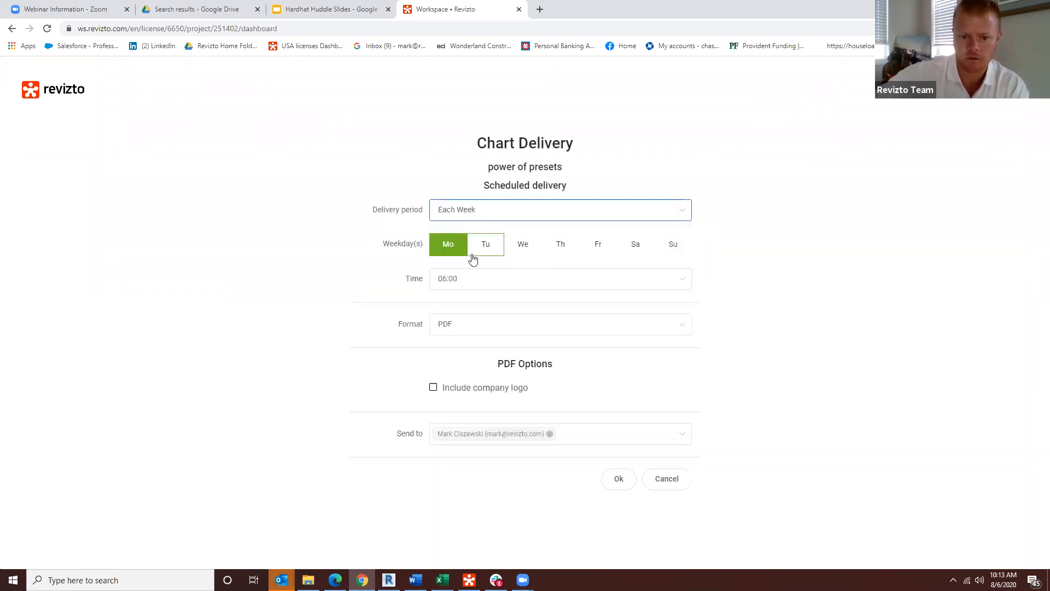
{"action": "left_click", "coordinate": [560, 245]}
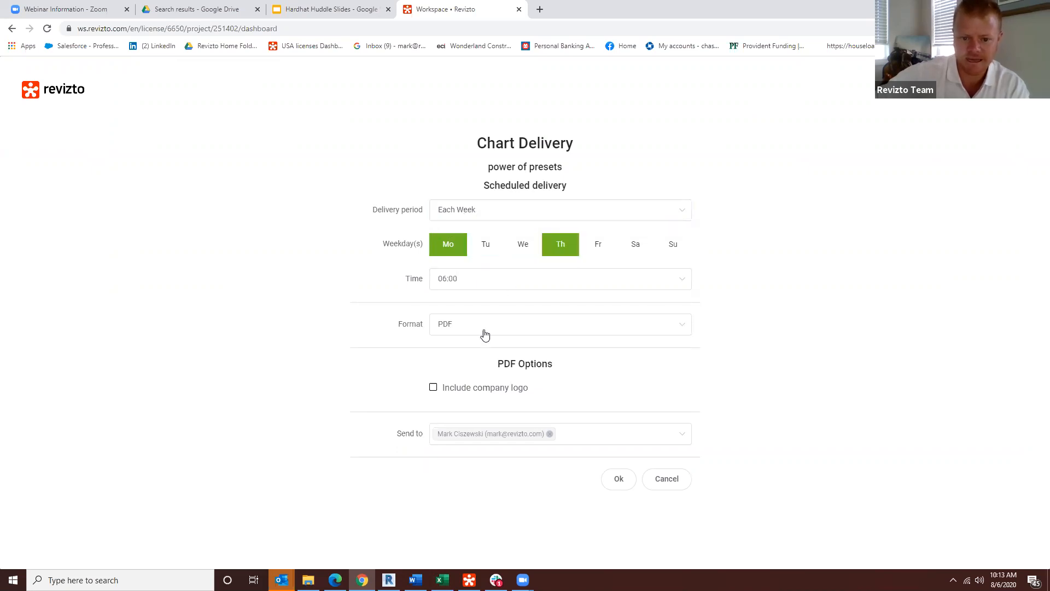
Step: Add the assigned team member as a second recipient of the scheduled delivery, and cancel the delivery setup
{"action": "left_click", "coordinate": [575, 438]}
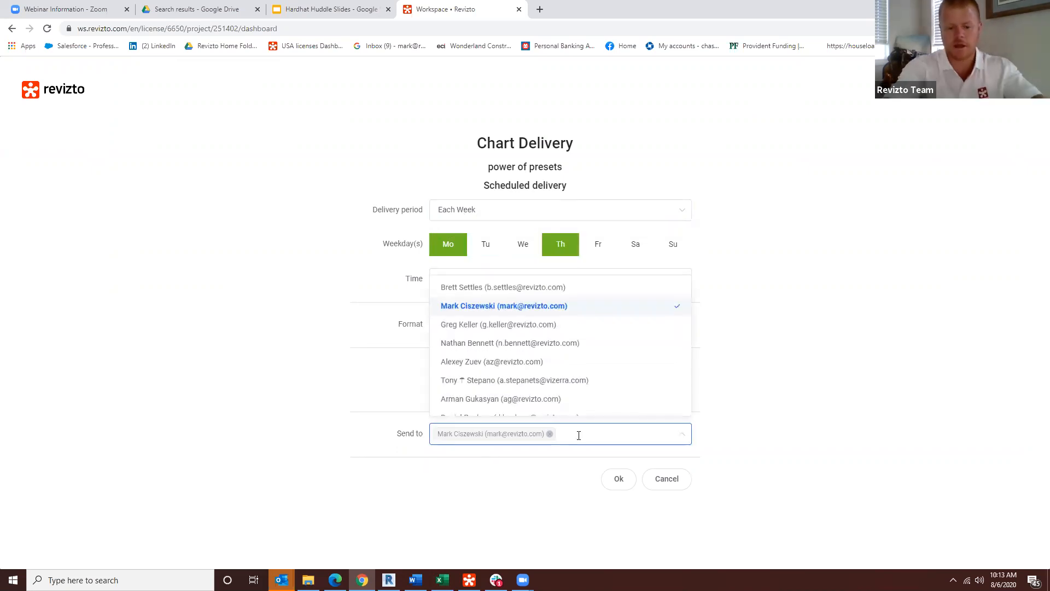
{"action": "type", "text": "d/"}
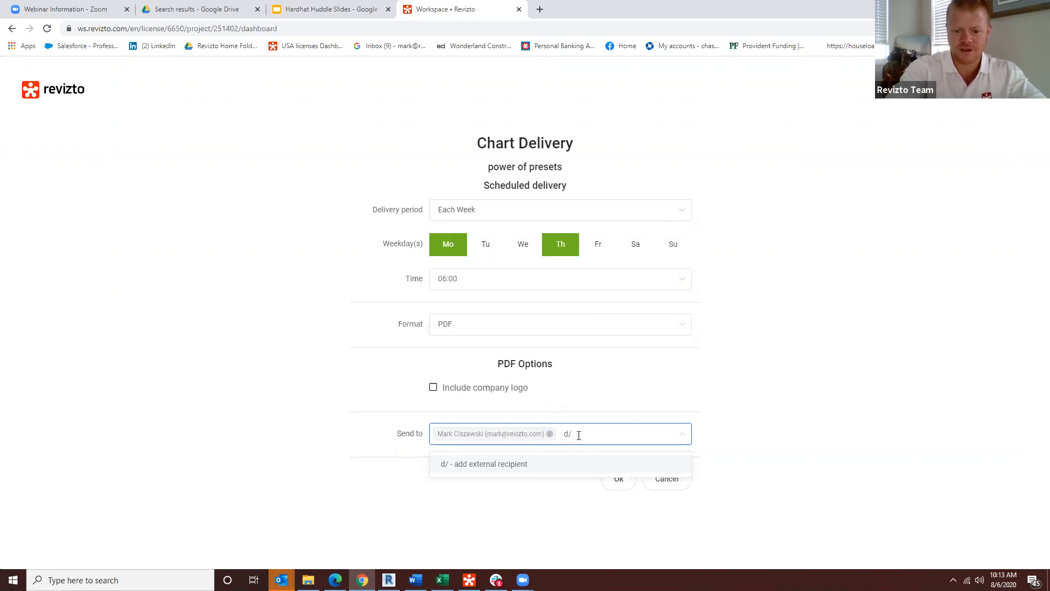
{"action": "key", "text": "BackSpace"}
{"action": "type", "text": "."}
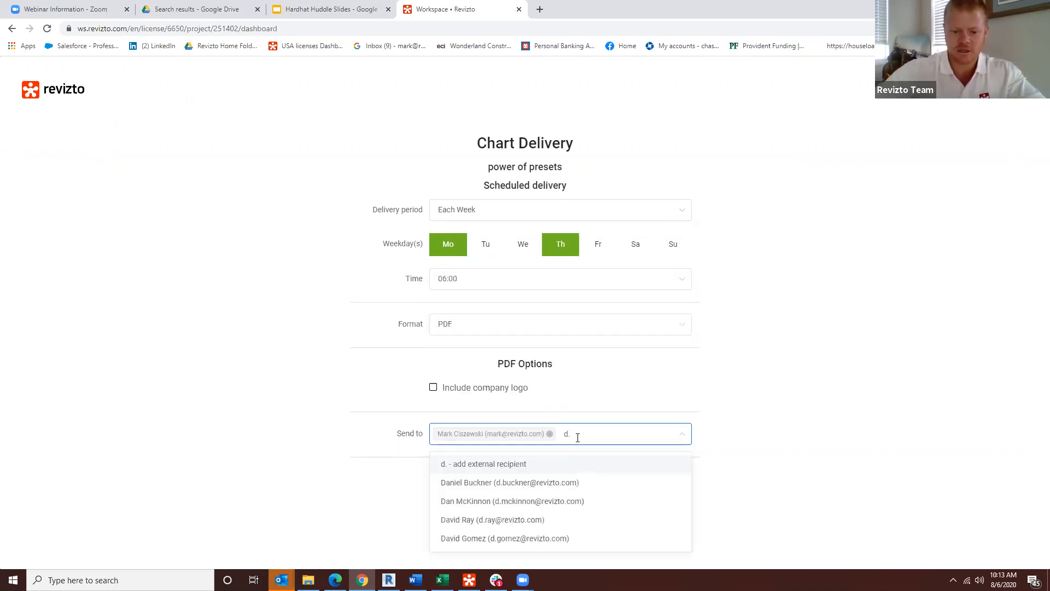
{"action": "type", "text": "ra"}
{"action": "left_click", "coordinate": [497, 484]}
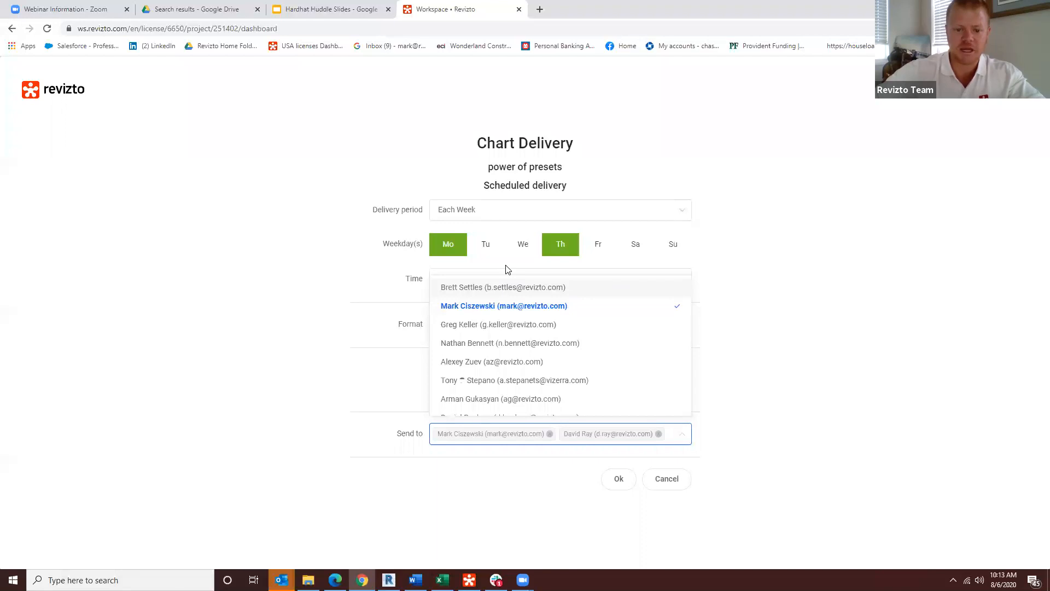
{"action": "left_click", "coordinate": [666, 479]}
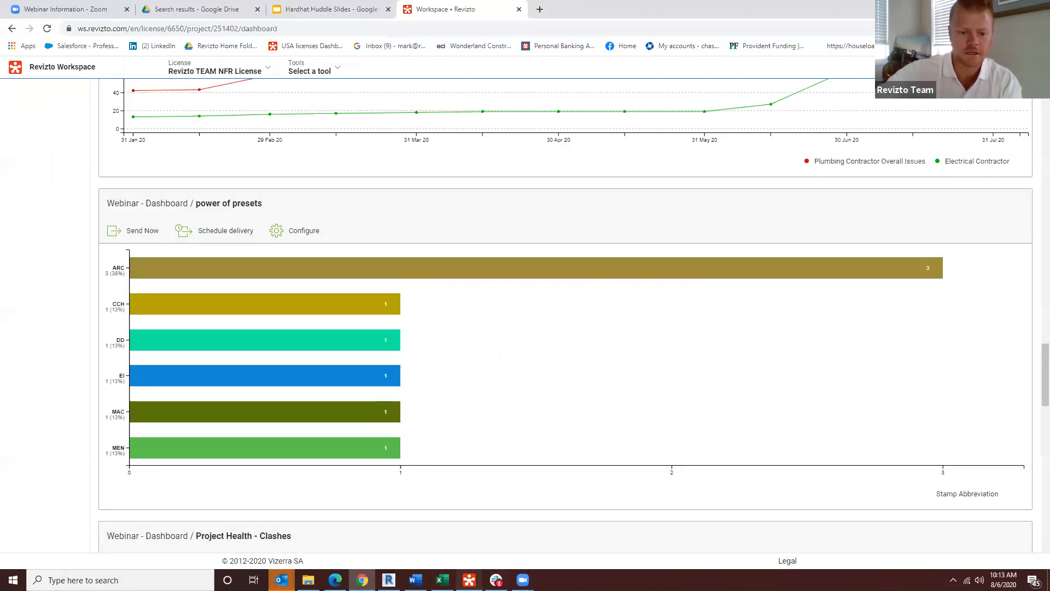
Step: Switch to the Revizto desktop application and look around the 3D model near the railing above the glazed wall
{"action": "left_click", "coordinate": [468, 580]}
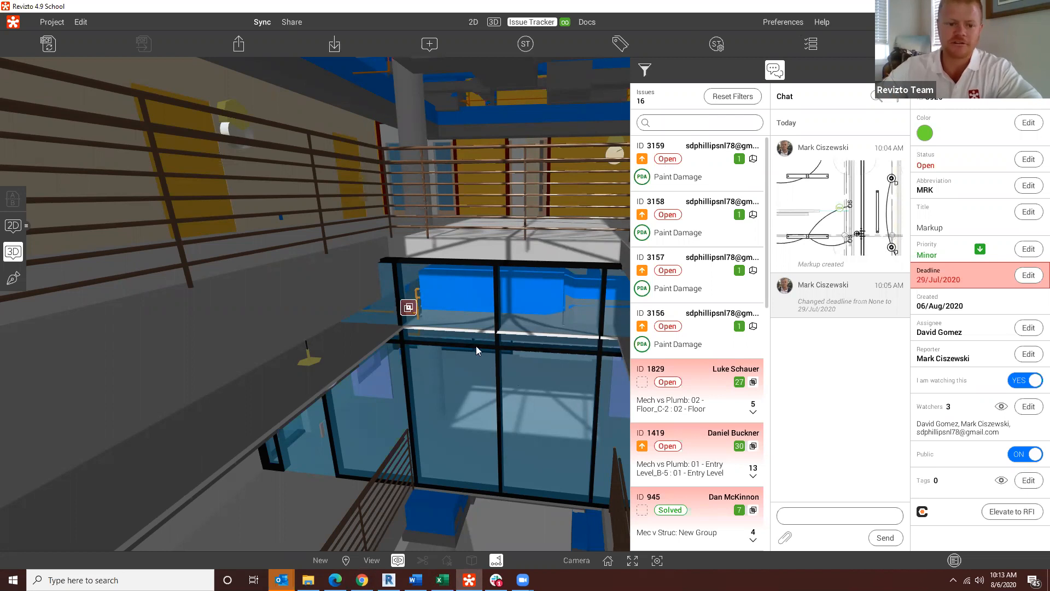
{"action": "left_click_drag", "start_coordinate": [306, 383], "coordinate": [415, 317]}
{"action": "scroll", "coordinate": [415, 316], "scroll_direction": "up", "scroll_amount": 3}
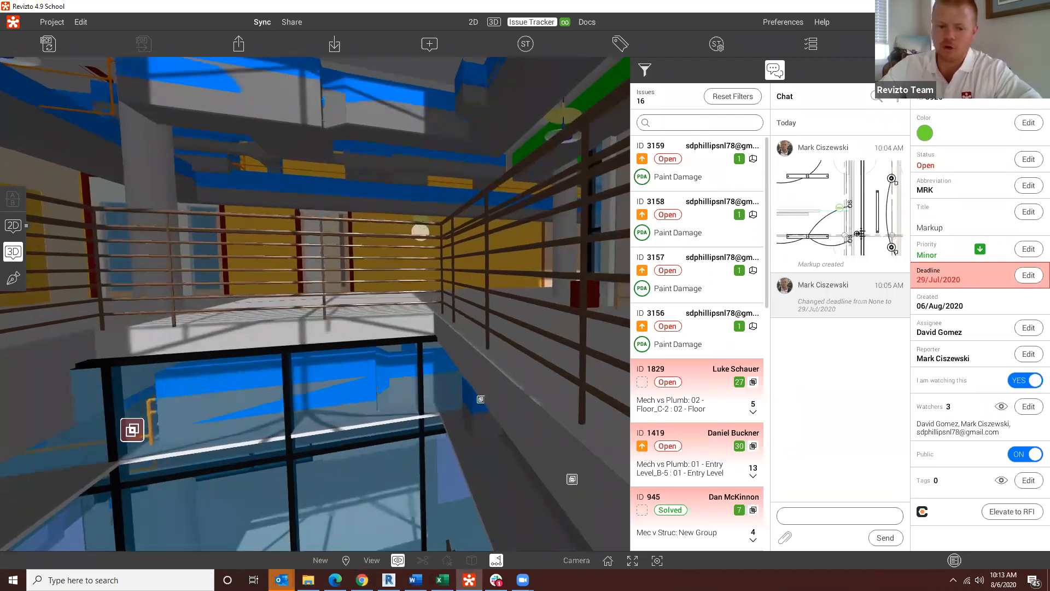